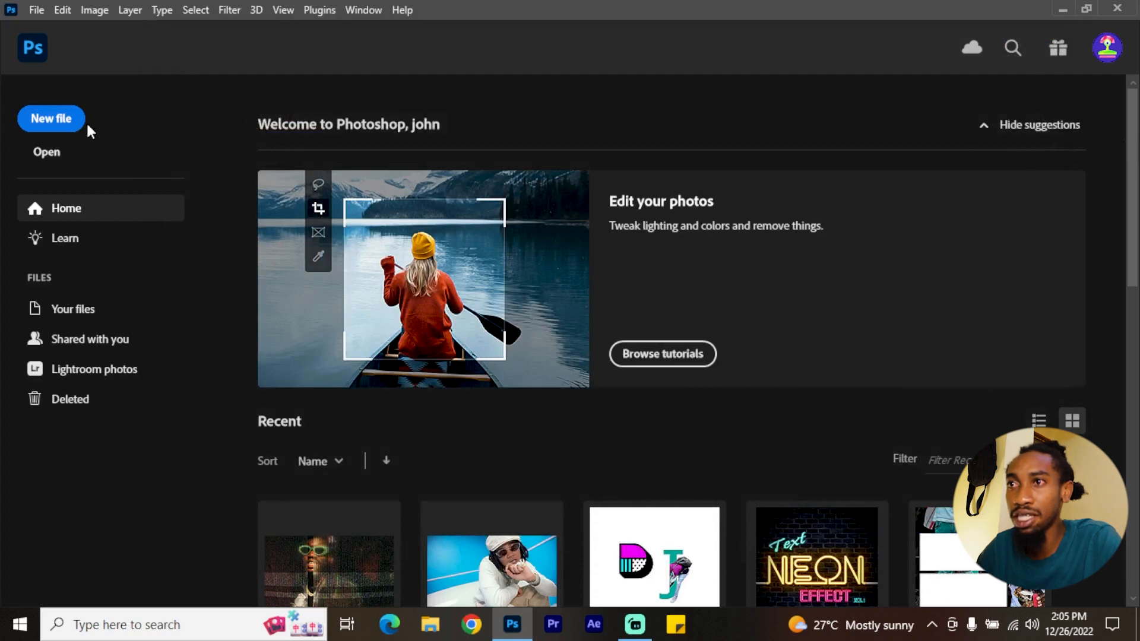
Create a new 1080 x 1920 px RGB document at 300 ppi with a black background
{"action": "left_click", "coordinate": [45, 122]}
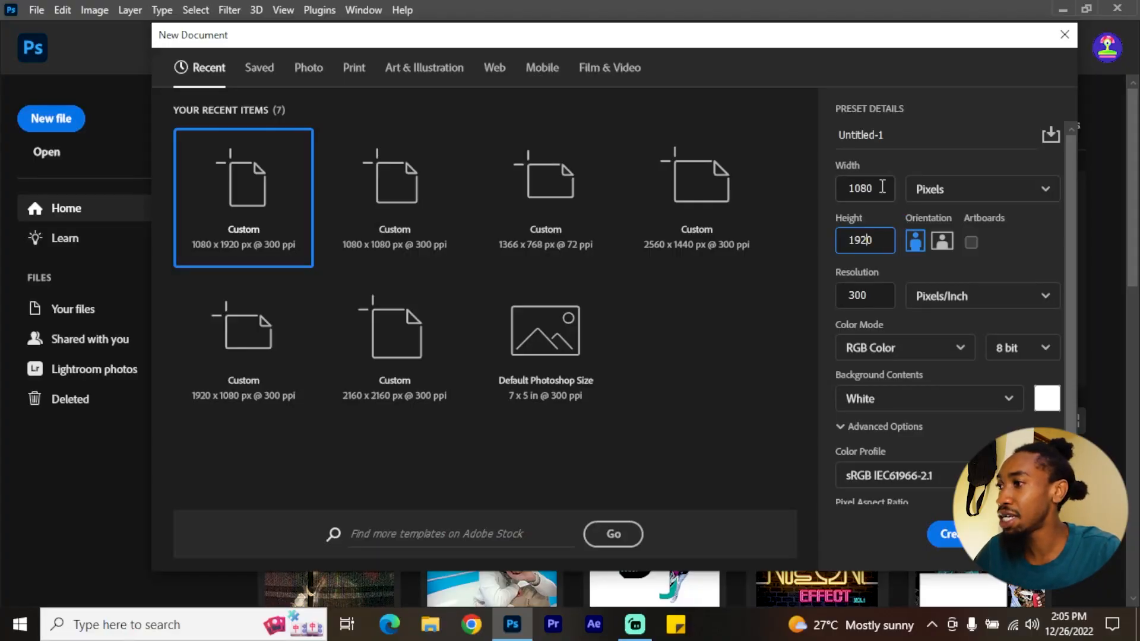
{"action": "left_click", "coordinate": [1008, 402]}
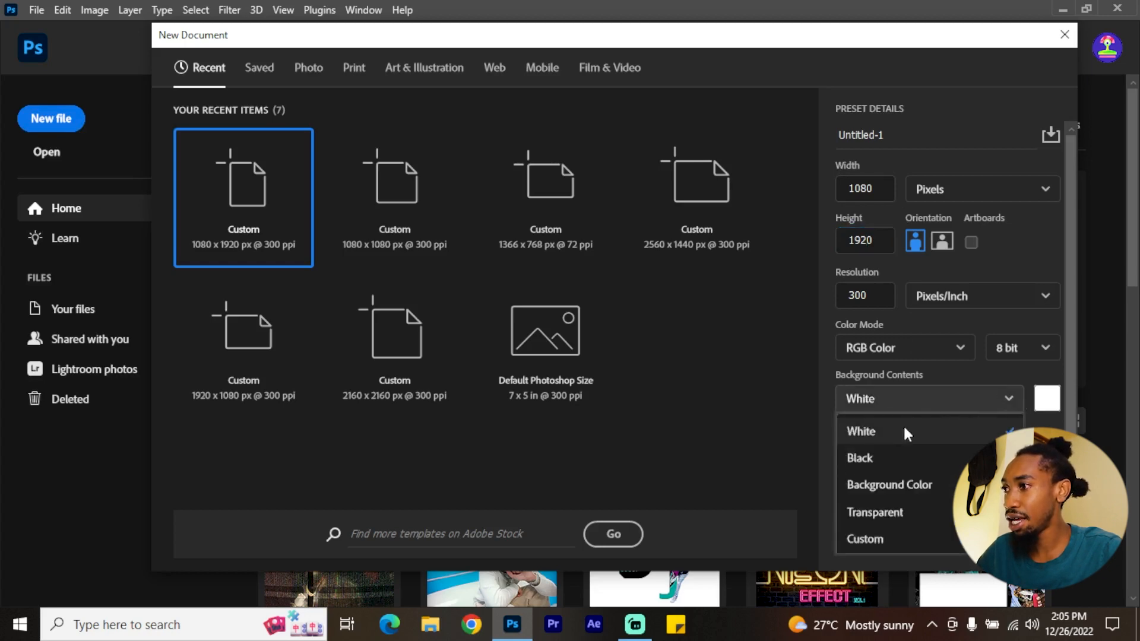
{"action": "left_click", "coordinate": [899, 459]}
{"action": "left_click", "coordinate": [947, 536]}
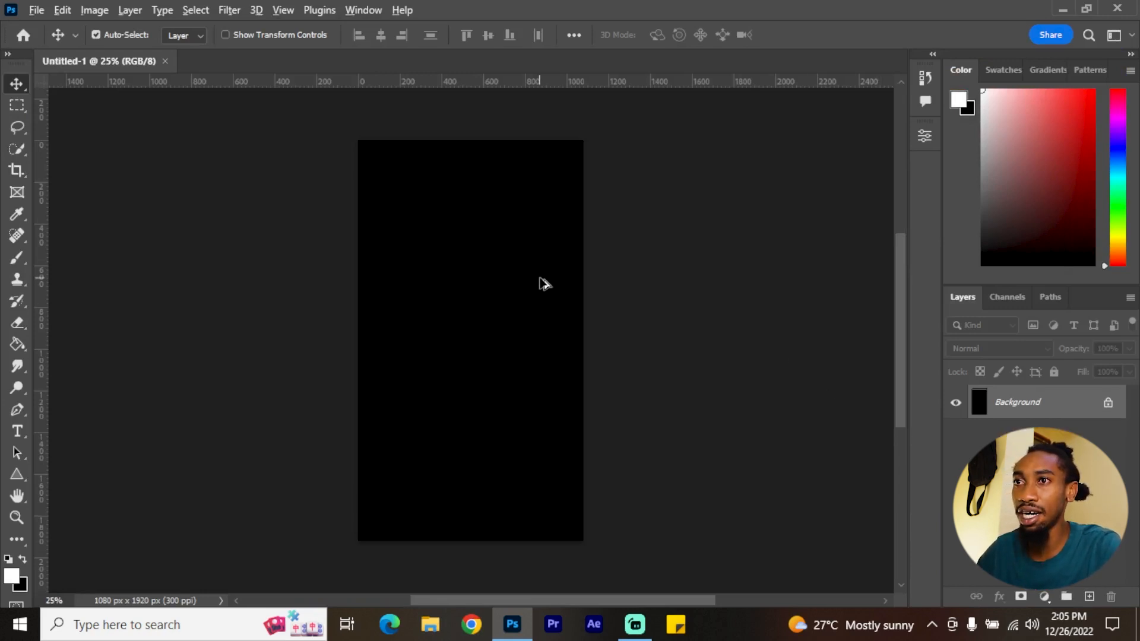
Marquee-select a wide rectangle across the upper canvas, leaving narrow side margins, fill it with white at 100% opacity and deselect
{"action": "key", "text": "ctrl+plus"}
{"action": "key", "text": "ctrl+minus"}
{"action": "key", "text": "ctrl+plus"}
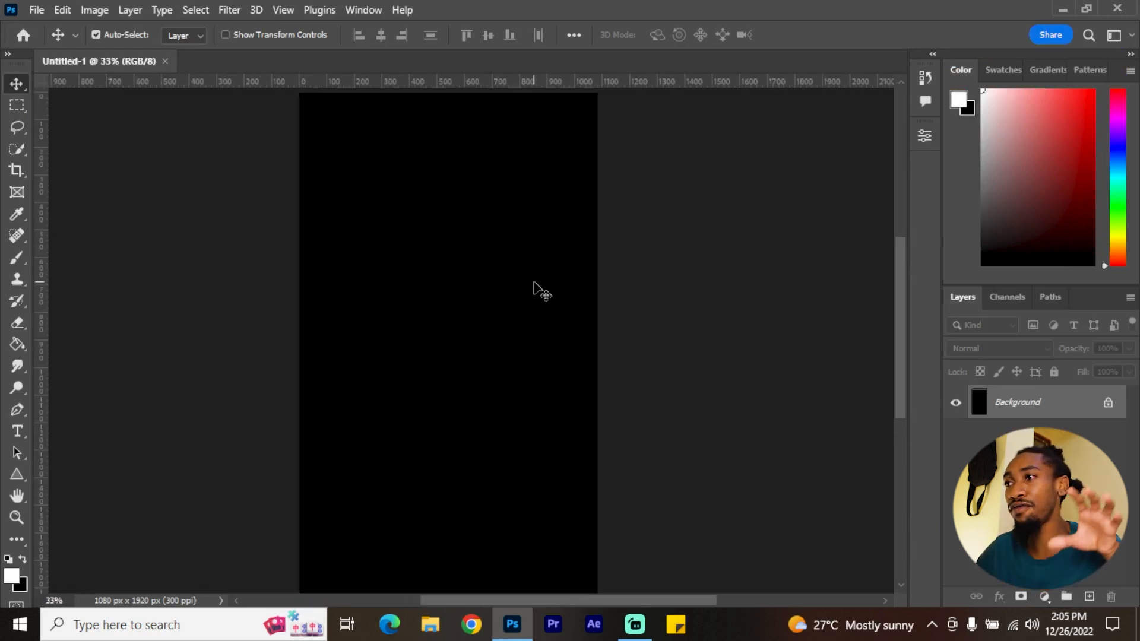
{"action": "left_click", "coordinate": [17, 106]}
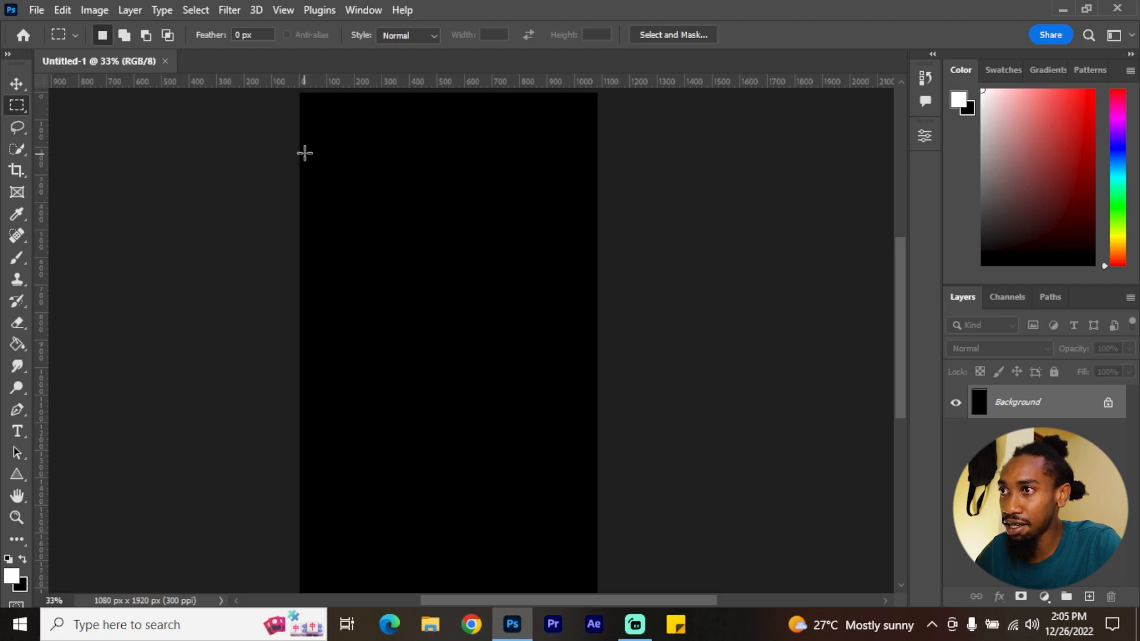
{"action": "left_click_drag", "start_coordinate": [304, 145], "coordinate": [590, 297]}
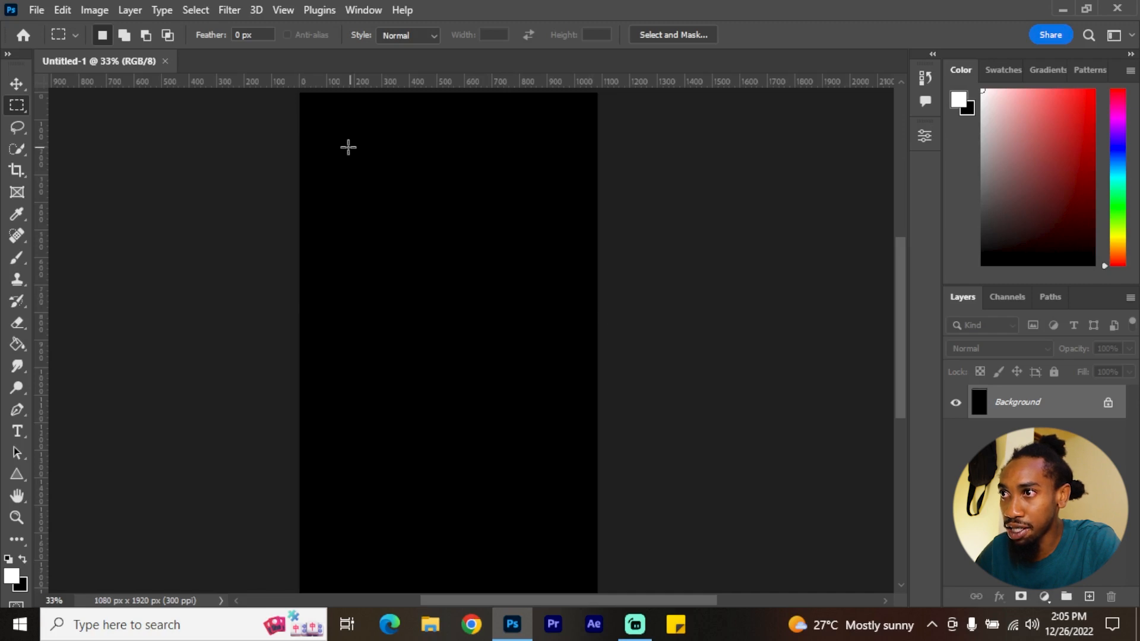
{"action": "left_click_drag", "start_coordinate": [309, 153], "coordinate": [589, 297]}
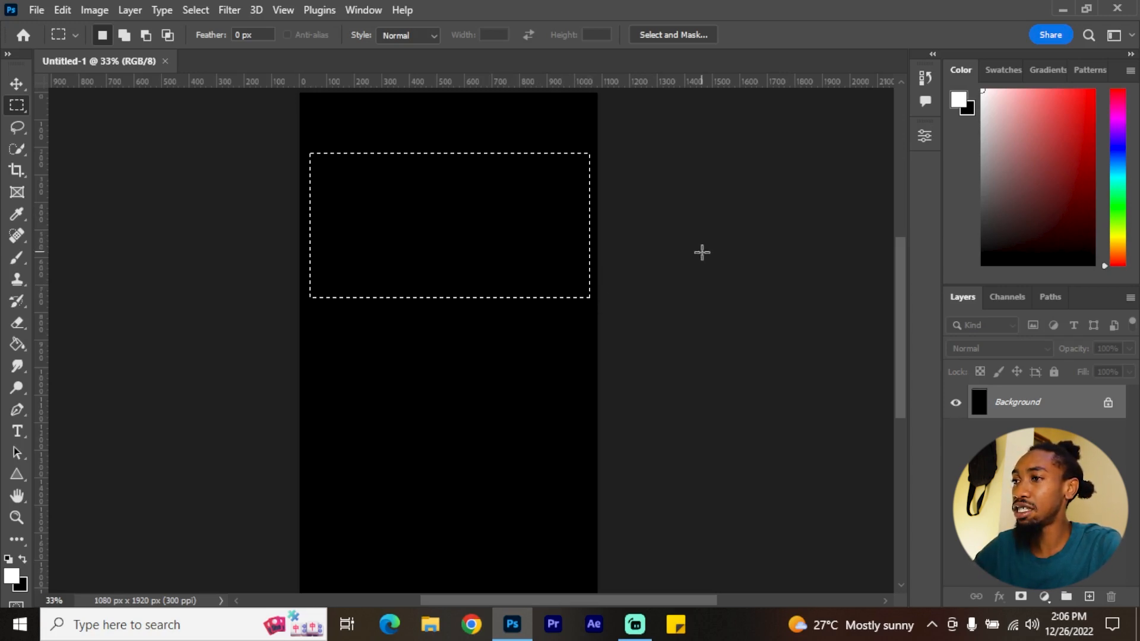
{"action": "key", "text": "shift+F5"}
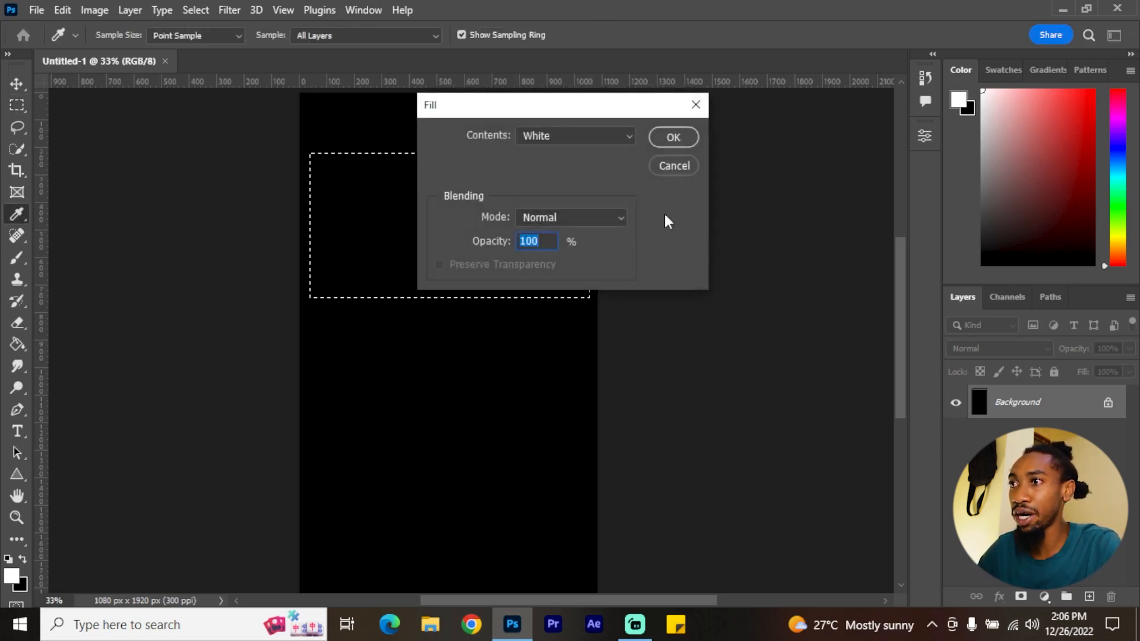
{"action": "left_click", "coordinate": [667, 139]}
{"action": "key", "text": "ctrl+d"}
Fill a second rectangular selection with white just below the first rectangle, matching its width and leaving a thin black gap
{"action": "scroll", "coordinate": [369, 285], "scroll_direction": "up", "scroll_amount": 3}
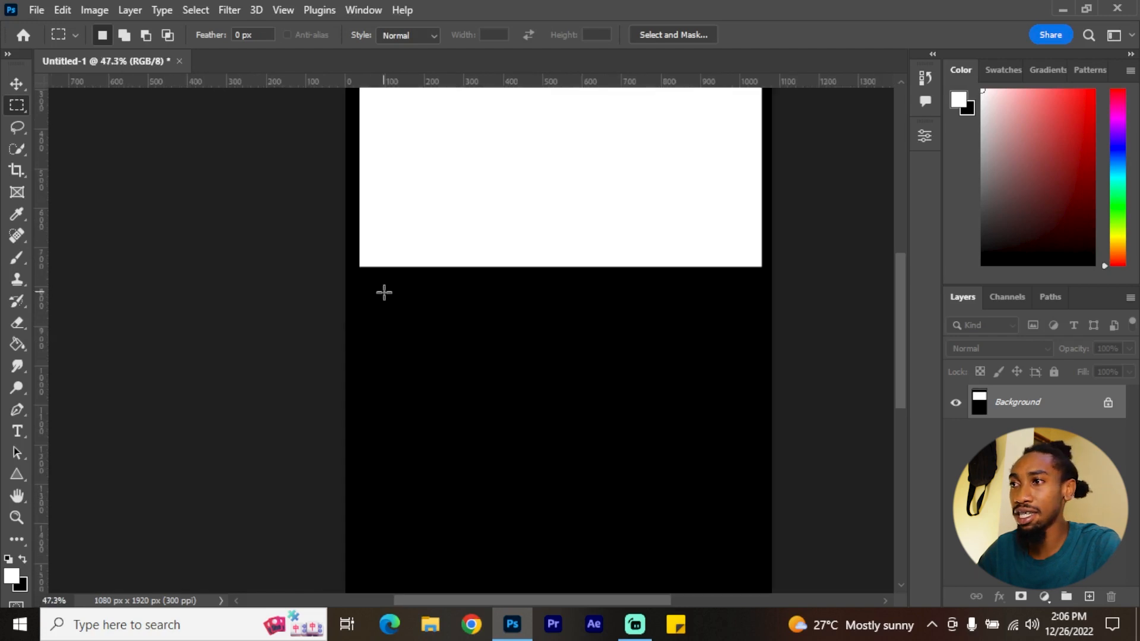
{"action": "scroll", "coordinate": [384, 292], "scroll_direction": "down", "scroll_amount": 2}
{"action": "left_click_drag", "start_coordinate": [471, 234], "coordinate": [455, 257]}
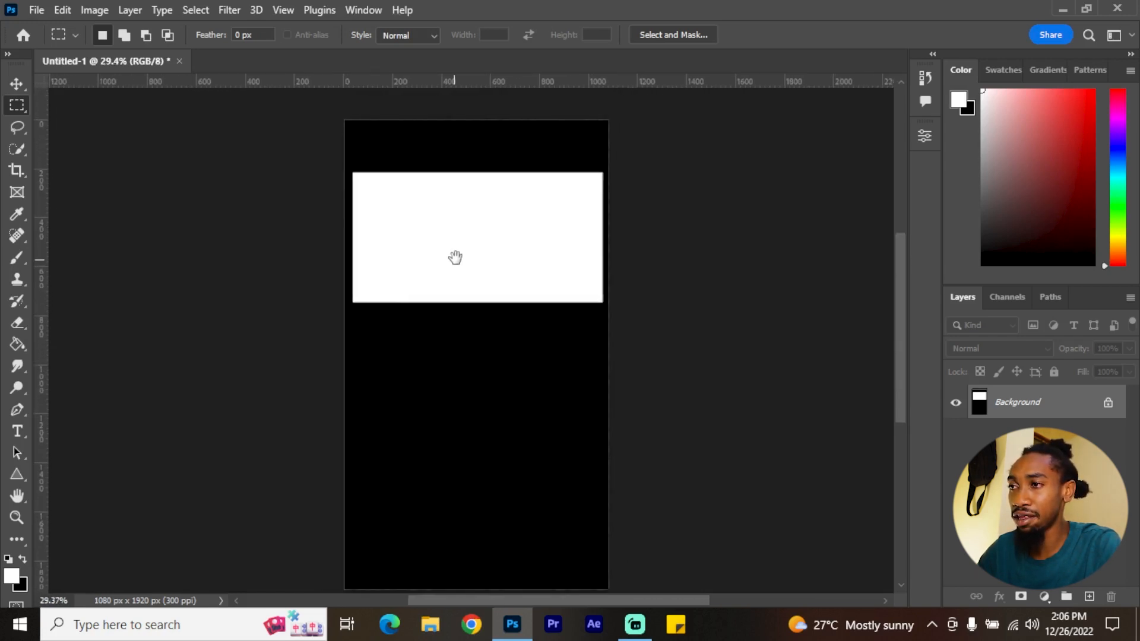
{"action": "scroll", "coordinate": [394, 275], "scroll_direction": "up", "scroll_amount": 1}
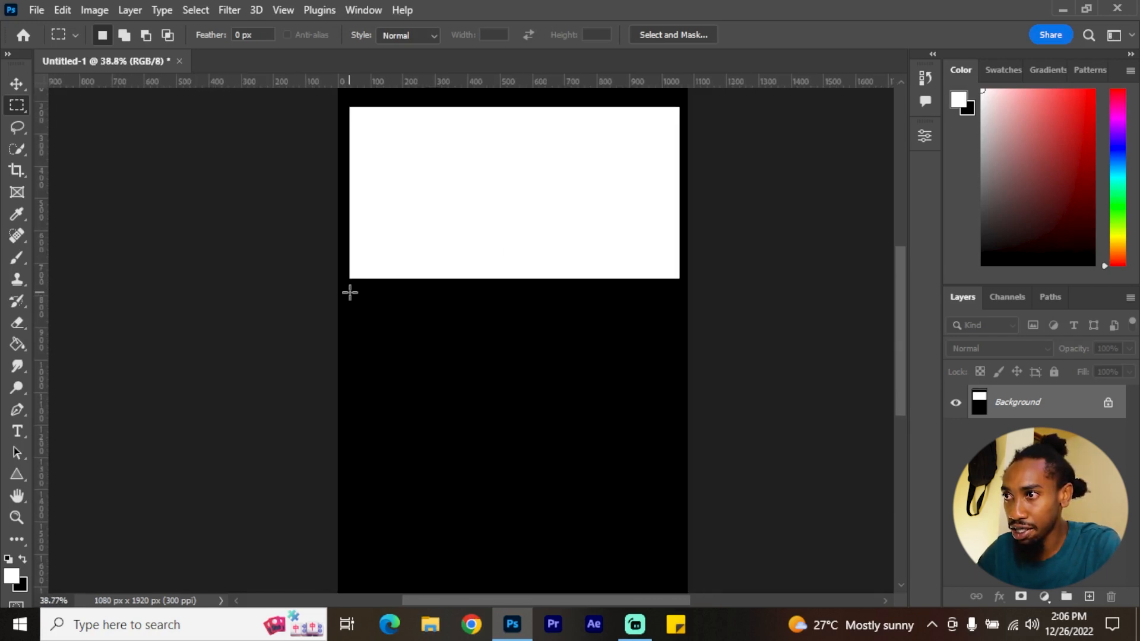
{"action": "left_click_drag", "start_coordinate": [350, 291], "coordinate": [679, 431]}
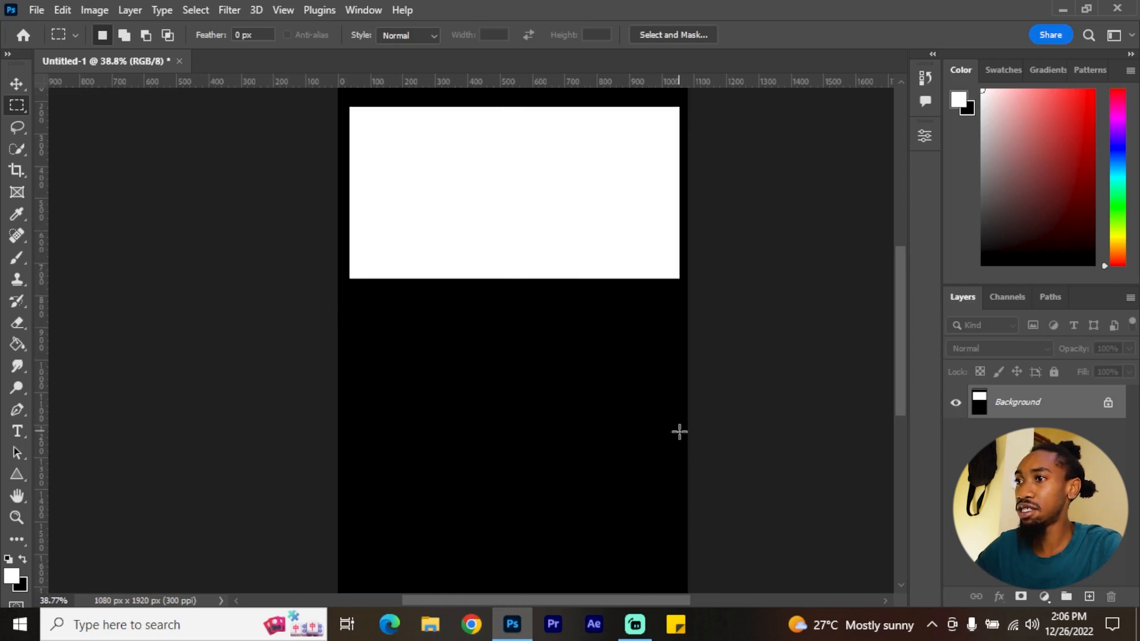
{"action": "key", "text": "shift+BackSpace"}
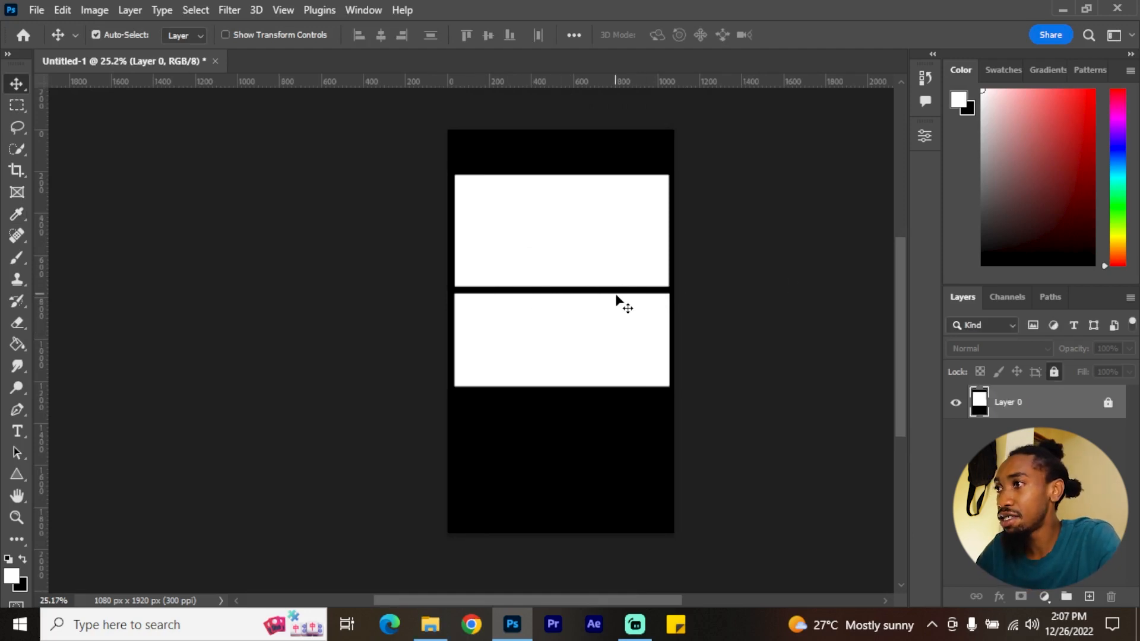
Unlock the layer and delete both white rectangles using a Color Range selection of sampled colors
{"action": "left_click", "coordinate": [1108, 404]}
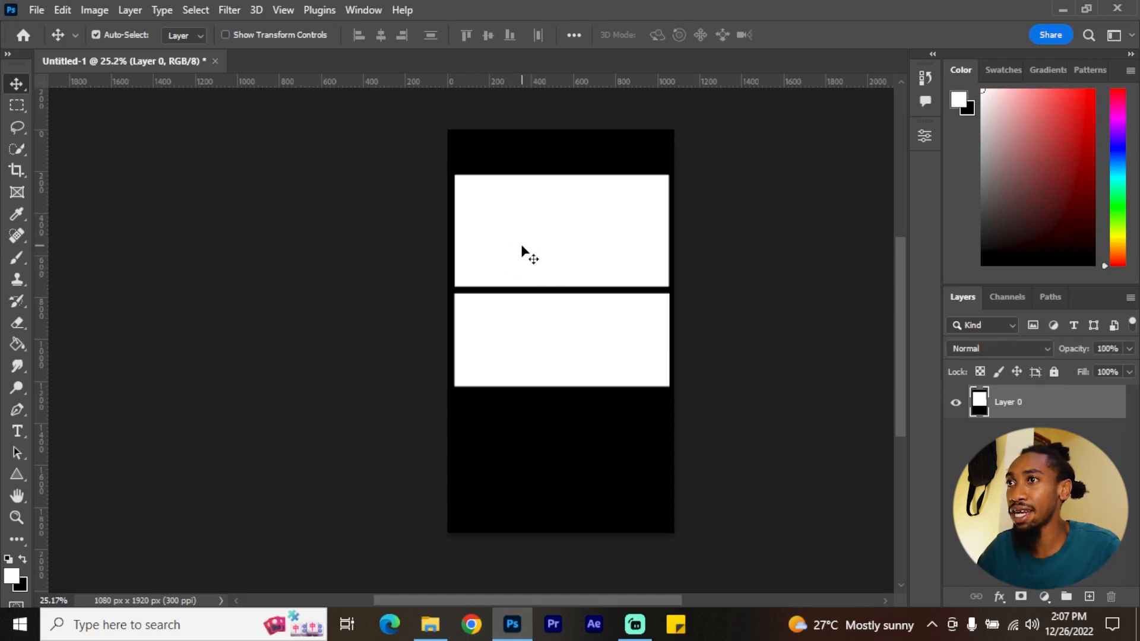
{"action": "left_click", "coordinate": [196, 10]}
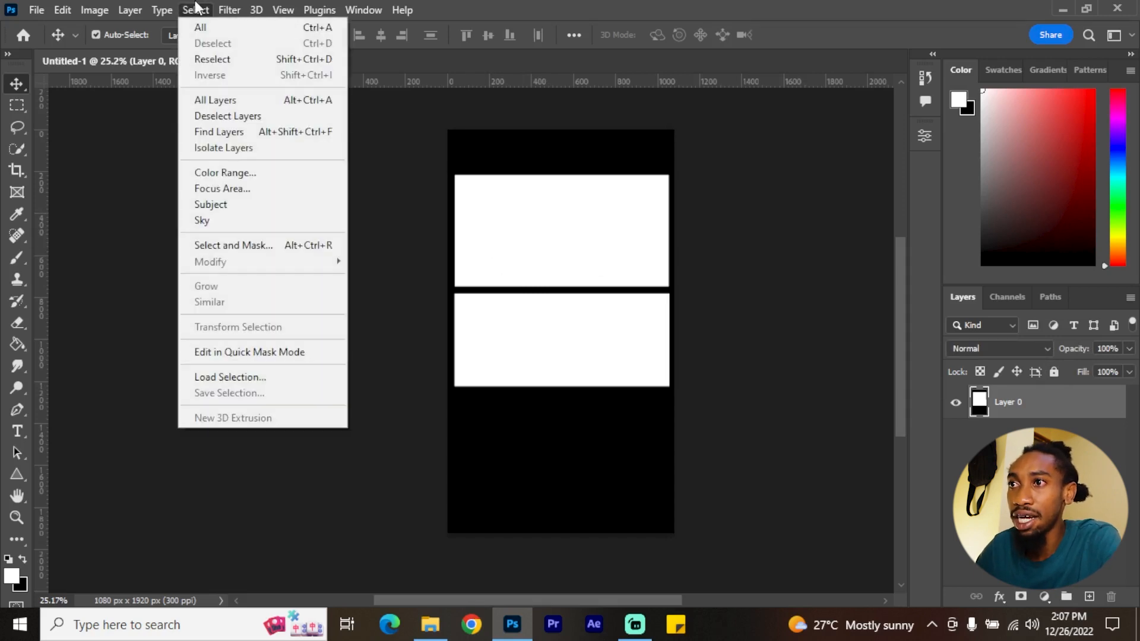
{"action": "left_click", "coordinate": [240, 173]}
{"action": "left_click_drag", "start_coordinate": [691, 19], "coordinate": [860, 37]}
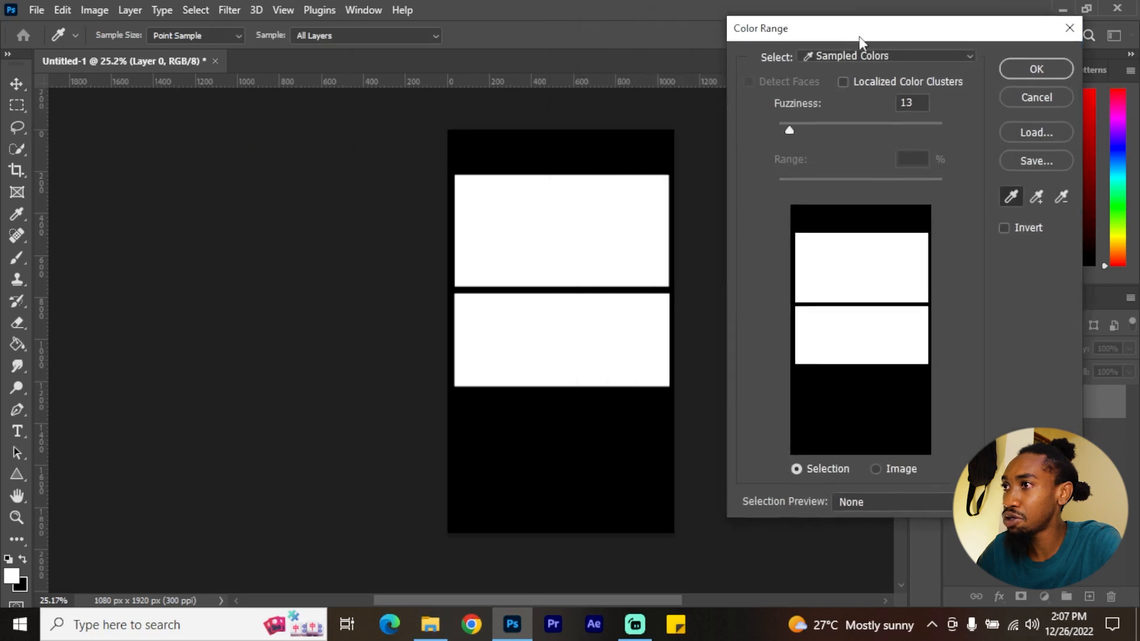
{"action": "left_click", "coordinate": [1003, 204]}
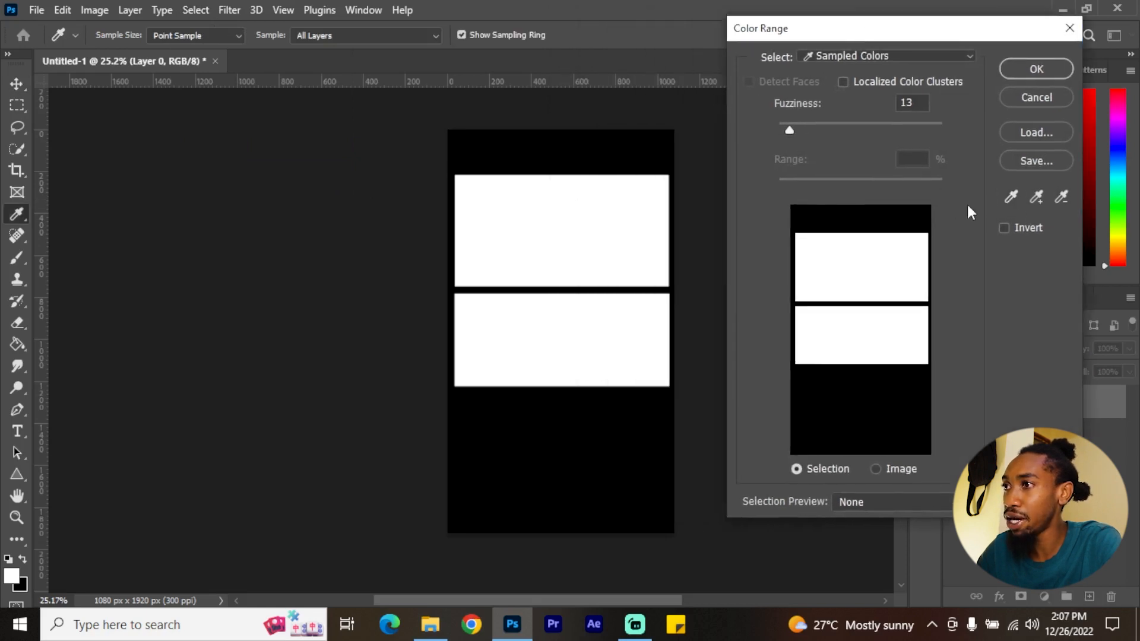
{"action": "left_click", "coordinate": [1035, 197]}
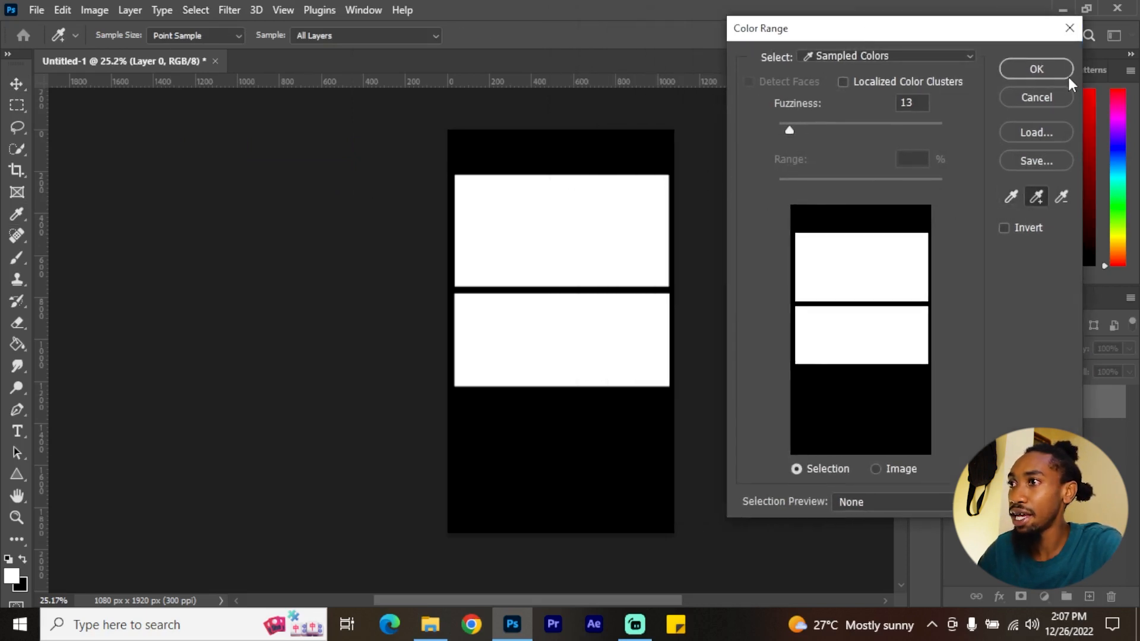
{"action": "left_click", "coordinate": [1042, 70]}
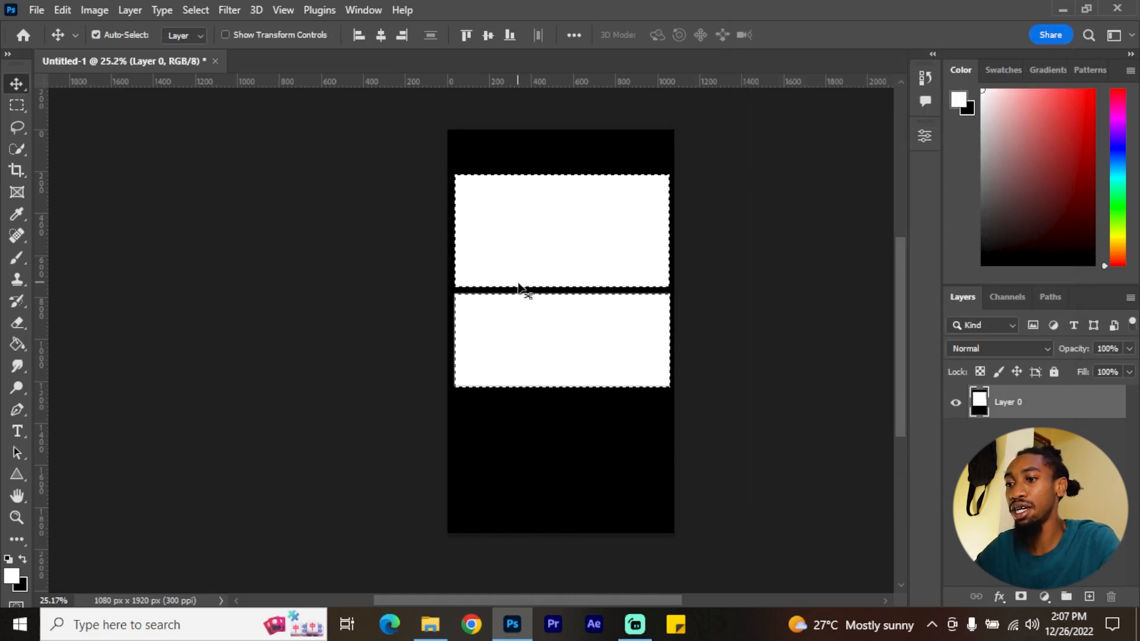
{"action": "key", "text": "Delete"}
{"action": "key", "text": "ctrl+d"}
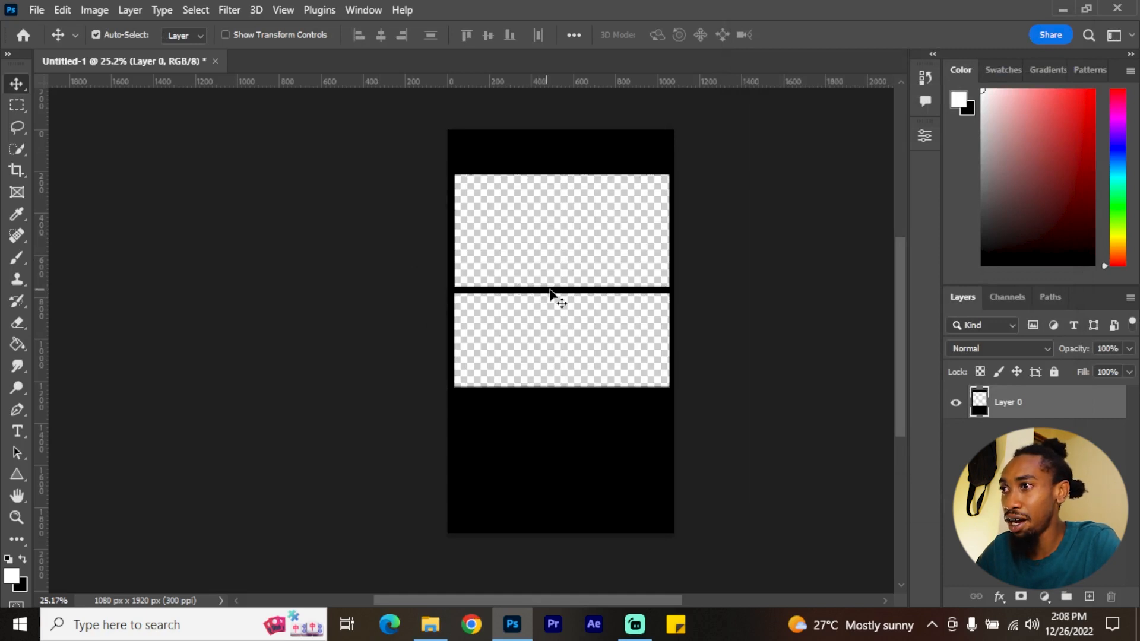
{"action": "scroll", "coordinate": [548, 289], "scroll_direction": "up", "scroll_amount": 2}
{"action": "key", "text": "m"}
{"action": "scroll", "coordinate": [549, 340], "scroll_direction": "down", "scroll_amount": 2}
{"action": "left_click_drag", "start_coordinate": [364, 284], "coordinate": [328, 272]}
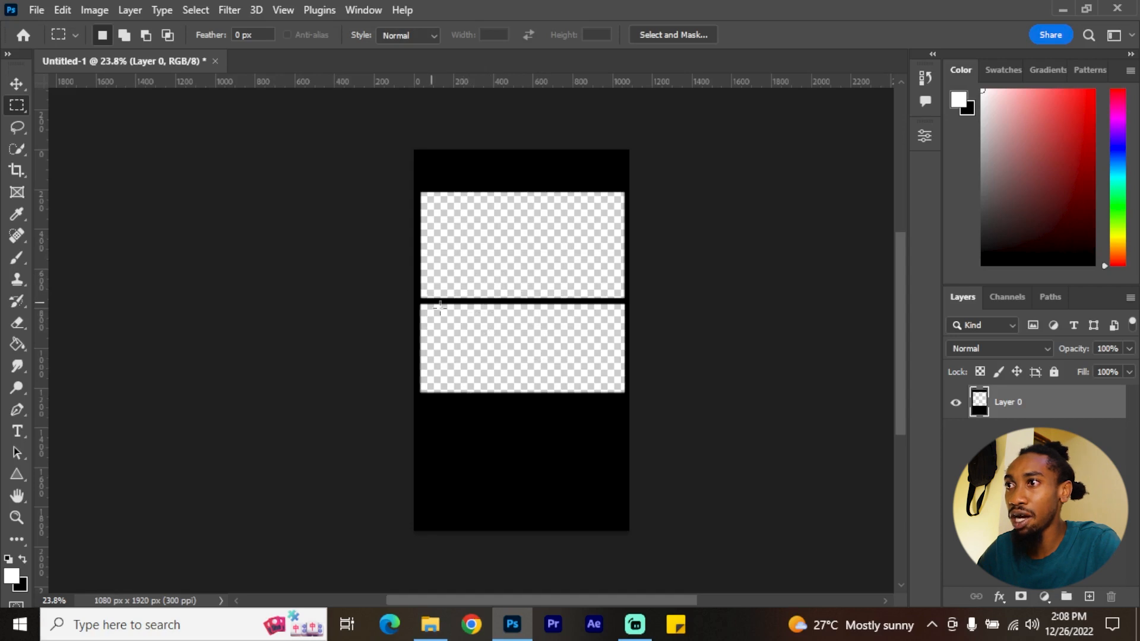
{"action": "left_click", "coordinate": [17, 85]}
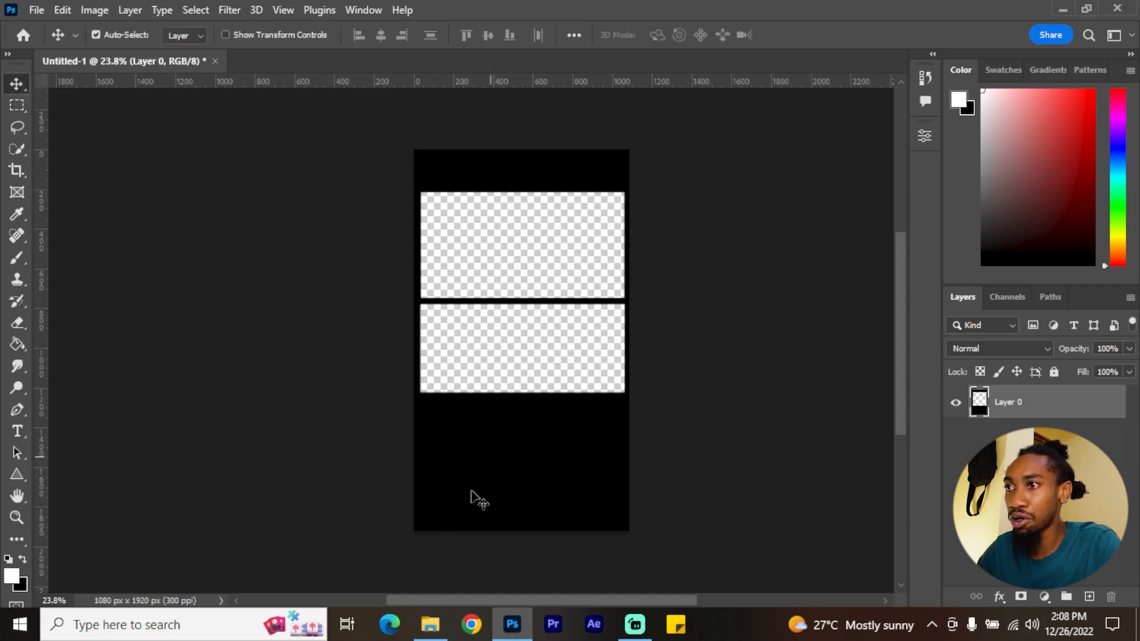
Bring in the three-women and single-woman portrait photos from File Explorer, placing the three-women photo over the upper canvas at about 26% scale
{"action": "left_click", "coordinate": [432, 626]}
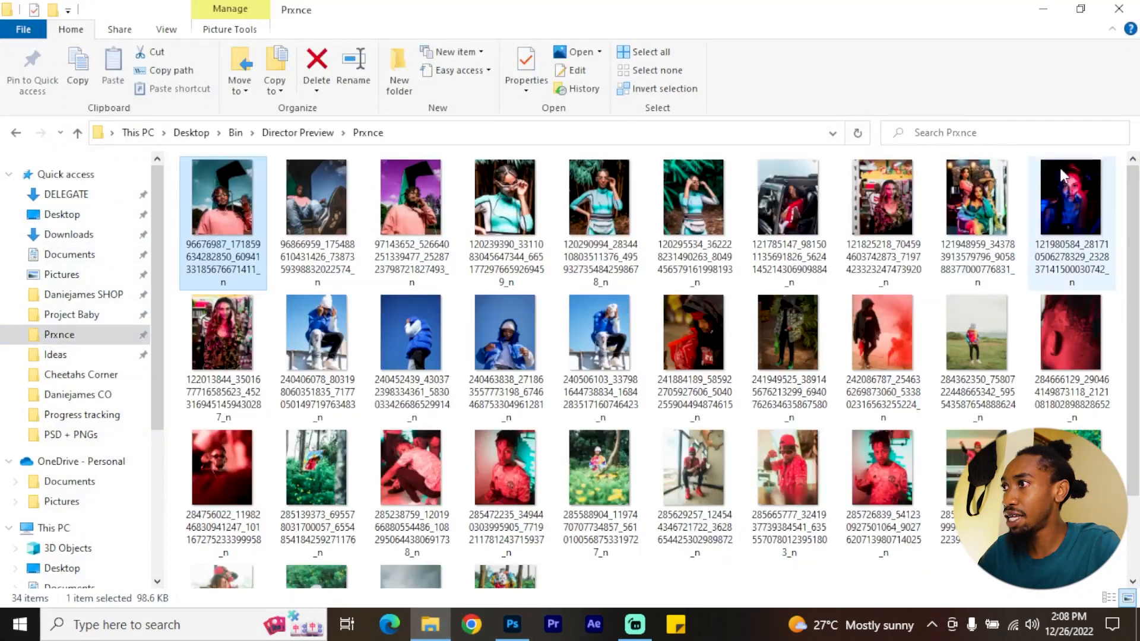
{"action": "scroll", "coordinate": [1063, 175], "scroll_direction": "down", "scroll_amount": 1}
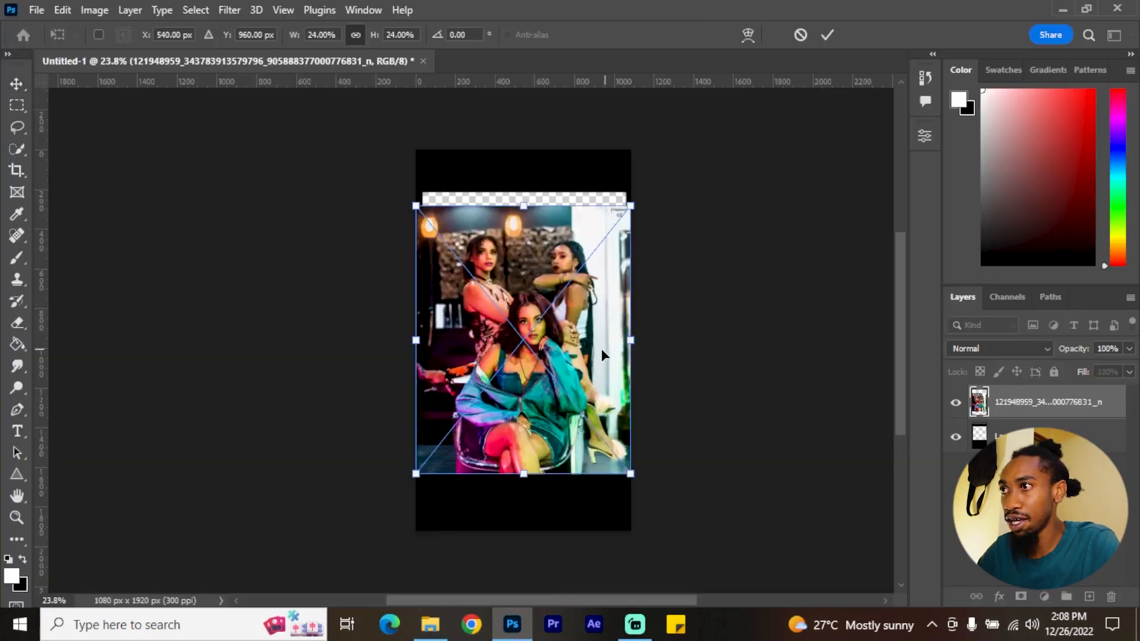
{"action": "left_click_drag", "start_coordinate": [583, 321], "coordinate": [597, 272]}
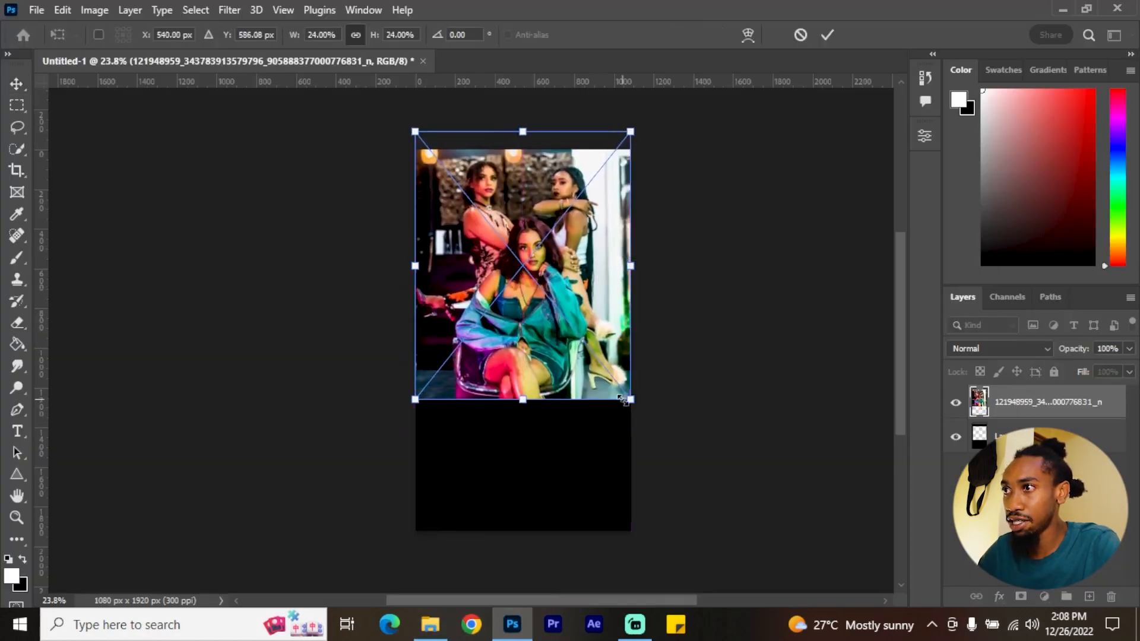
{"action": "mouse_move", "coordinate": [633, 401]}
{"action": "left_mouse_down"}
{"action": "mouse_move", "coordinate": [654, 425]}
{"action": "mouse_move", "coordinate": [639, 408]}
{"action": "left_mouse_up"}
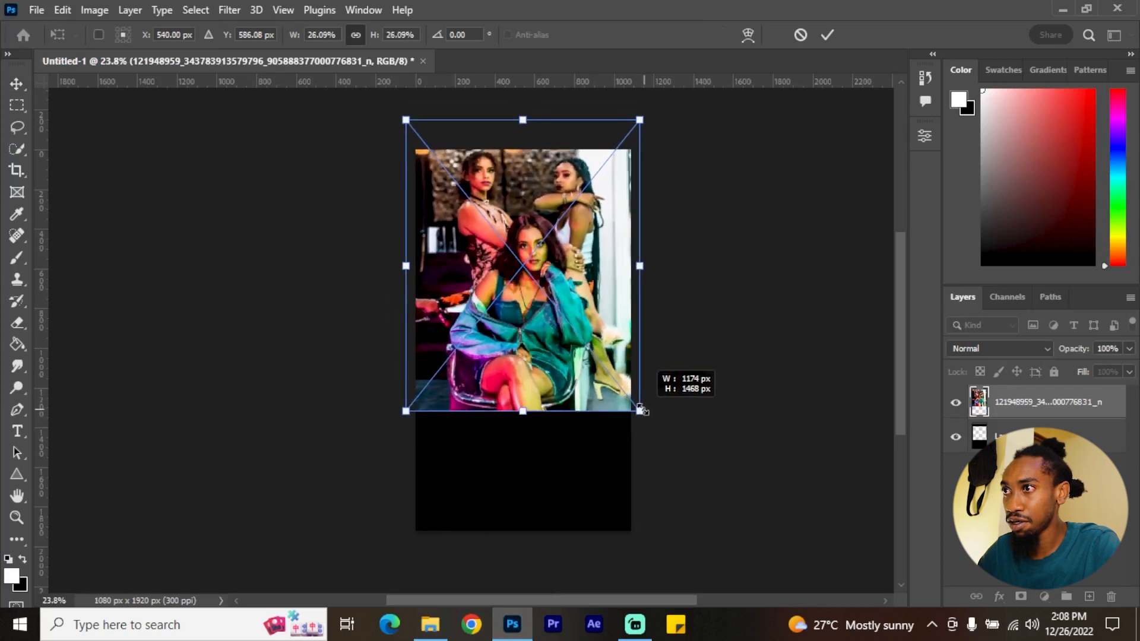
{"action": "left_click_drag", "start_coordinate": [618, 303], "coordinate": [619, 304]}
{"action": "left_click", "coordinate": [826, 35]}
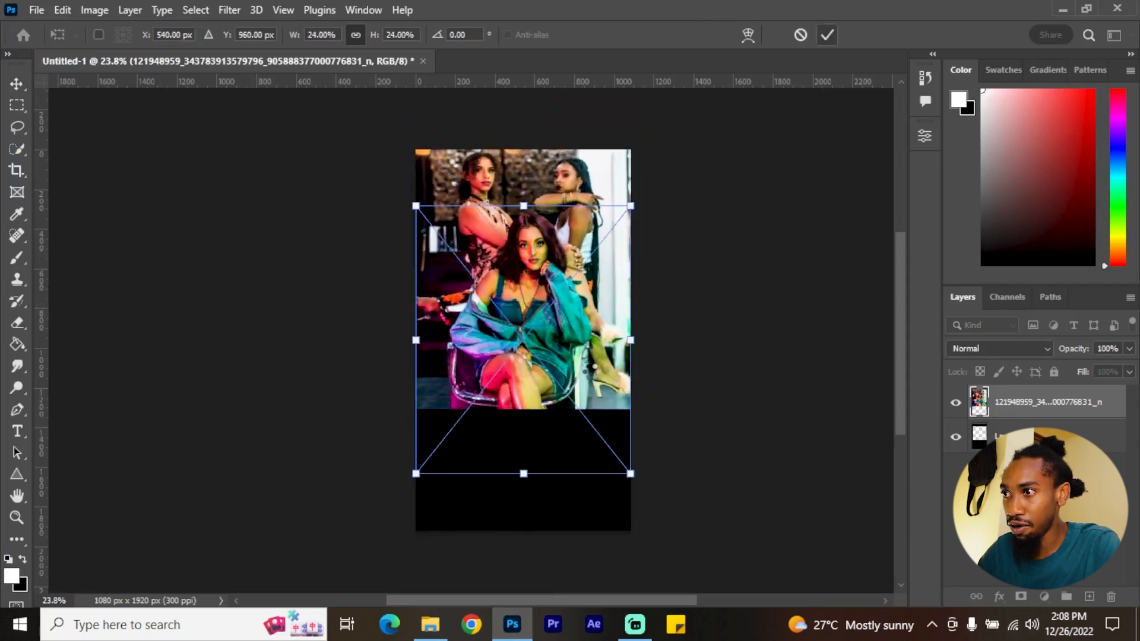
Place the single-woman portrait over the lower part of the canvas, scaled to about 25%
{"action": "left_click_drag", "start_coordinate": [591, 329], "coordinate": [591, 452]}
{"action": "left_click_drag", "start_coordinate": [632, 331], "coordinate": [644, 330]}
{"action": "left_click_drag", "start_coordinate": [613, 420], "coordinate": [610, 459]}
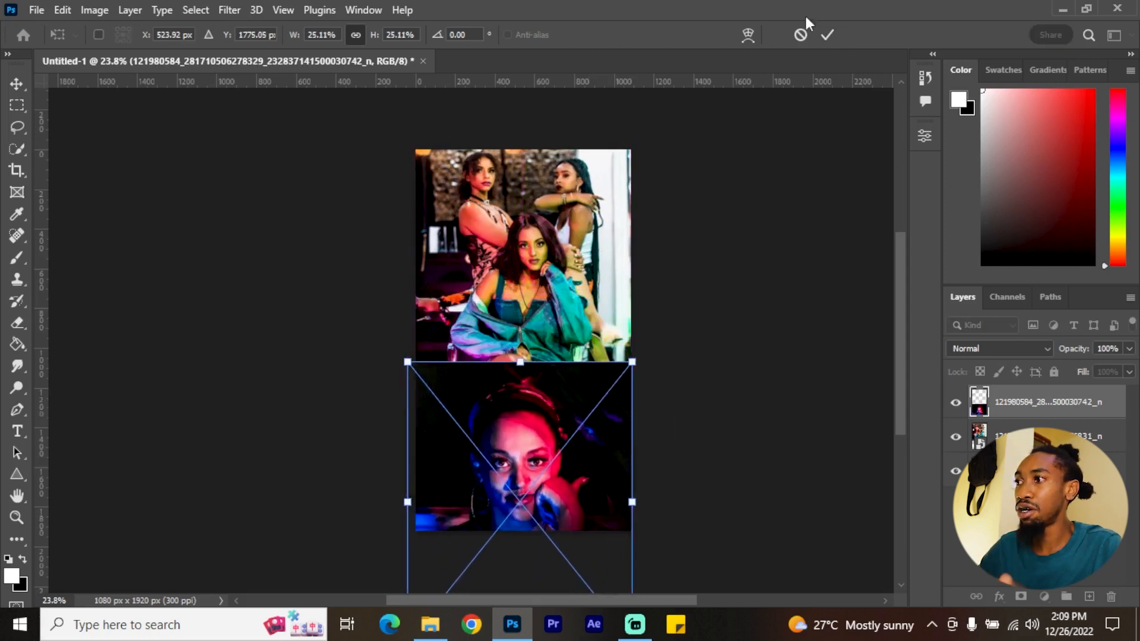
{"action": "left_click", "coordinate": [826, 35]}
Create clipping masks for both photo layers so they clip to Layer 0
{"action": "right_click", "coordinate": [1049, 406]}
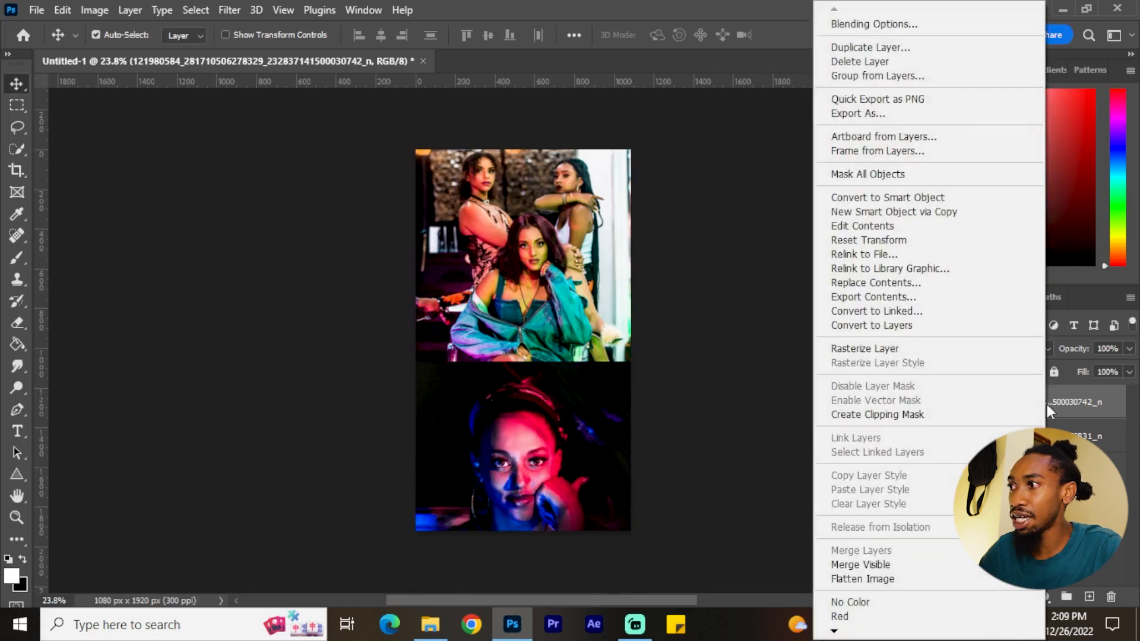
{"action": "left_click", "coordinate": [938, 411]}
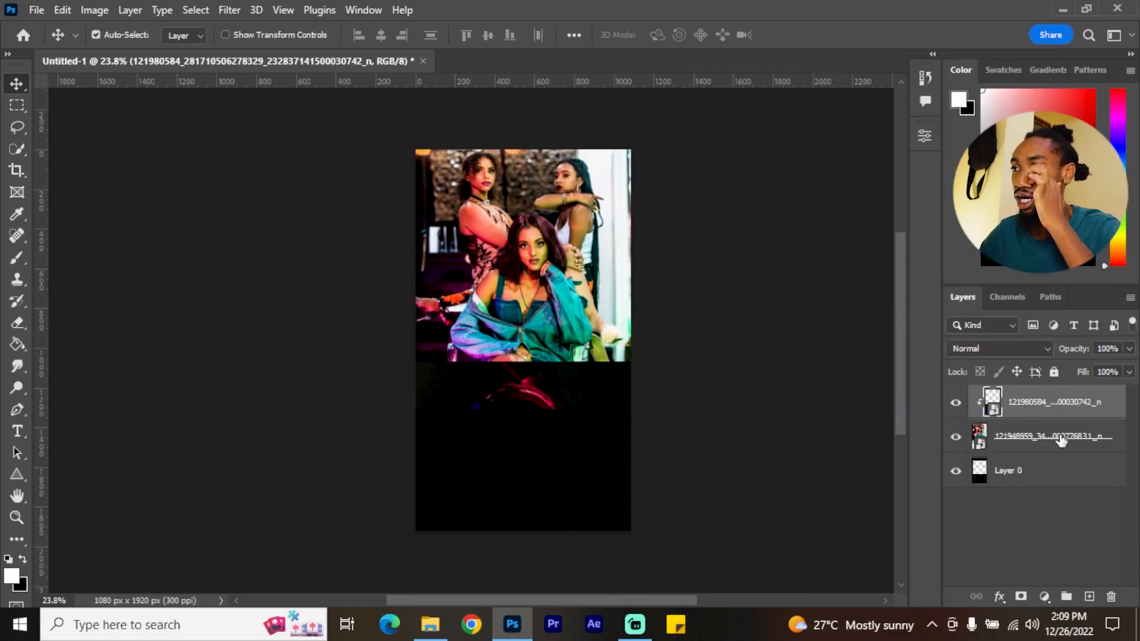
{"action": "right_click", "coordinate": [1060, 434]}
{"action": "left_click", "coordinate": [977, 411]}
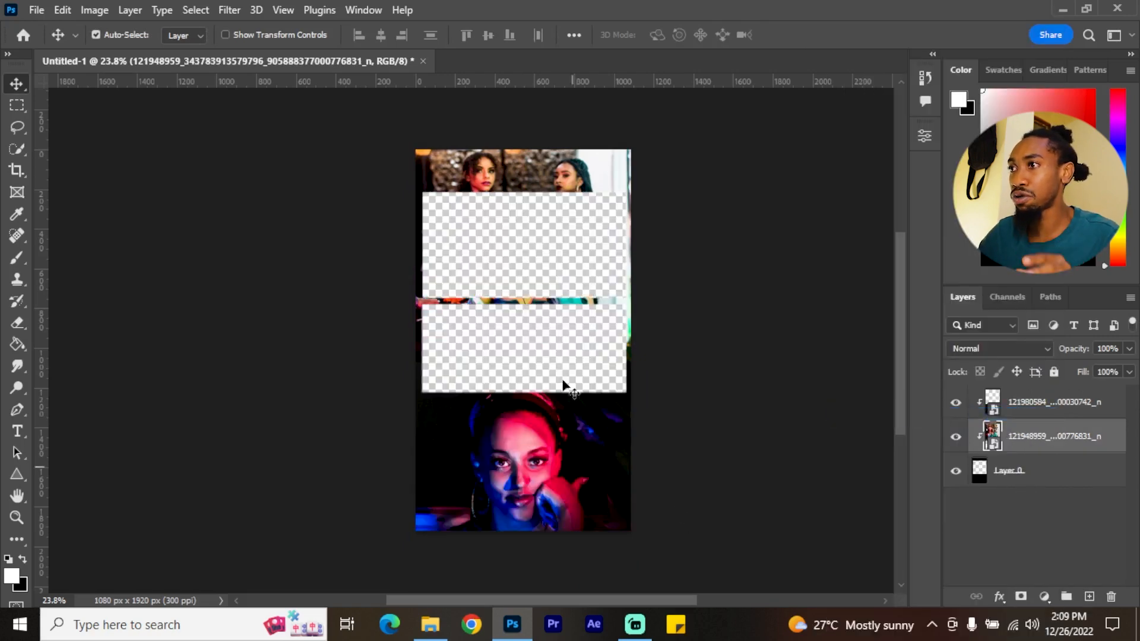
Move the single-woman portrait layer below the three-women photo layer in the stack and select it
{"action": "key", "text": "b"}
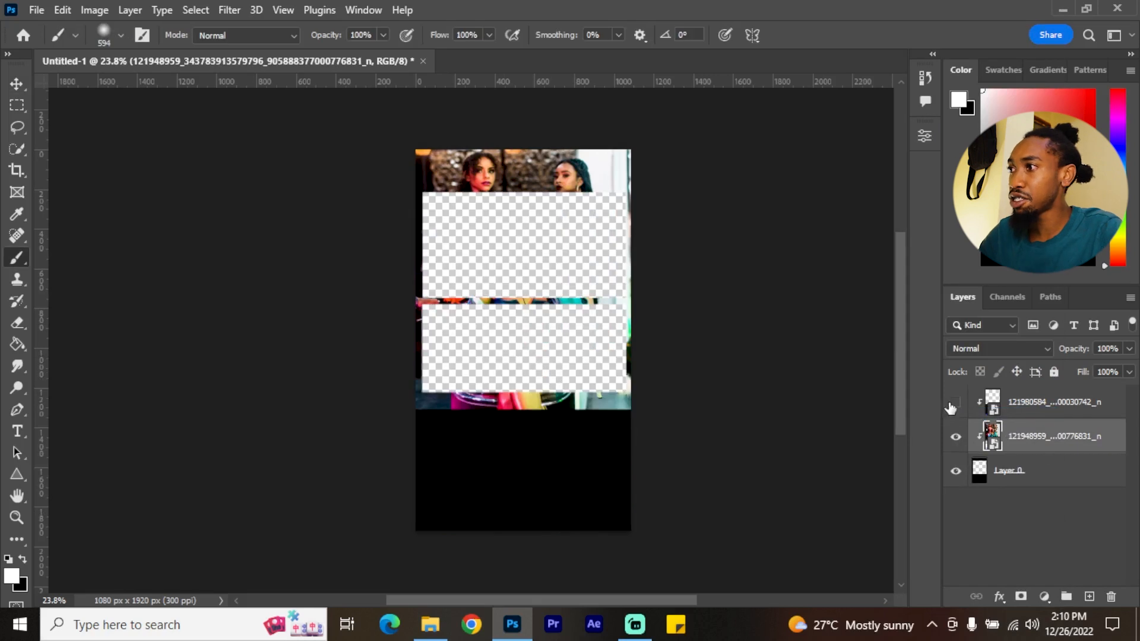
{"action": "left_click_drag", "start_coordinate": [1025, 405], "coordinate": [1022, 454]}
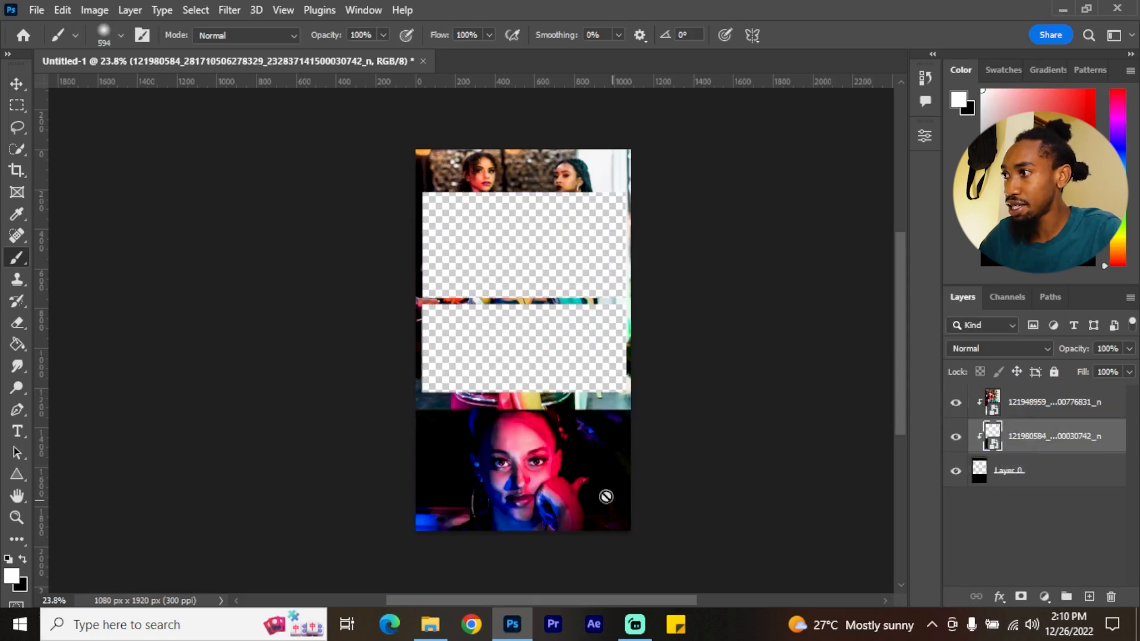
{"action": "left_click", "coordinate": [1037, 407]}
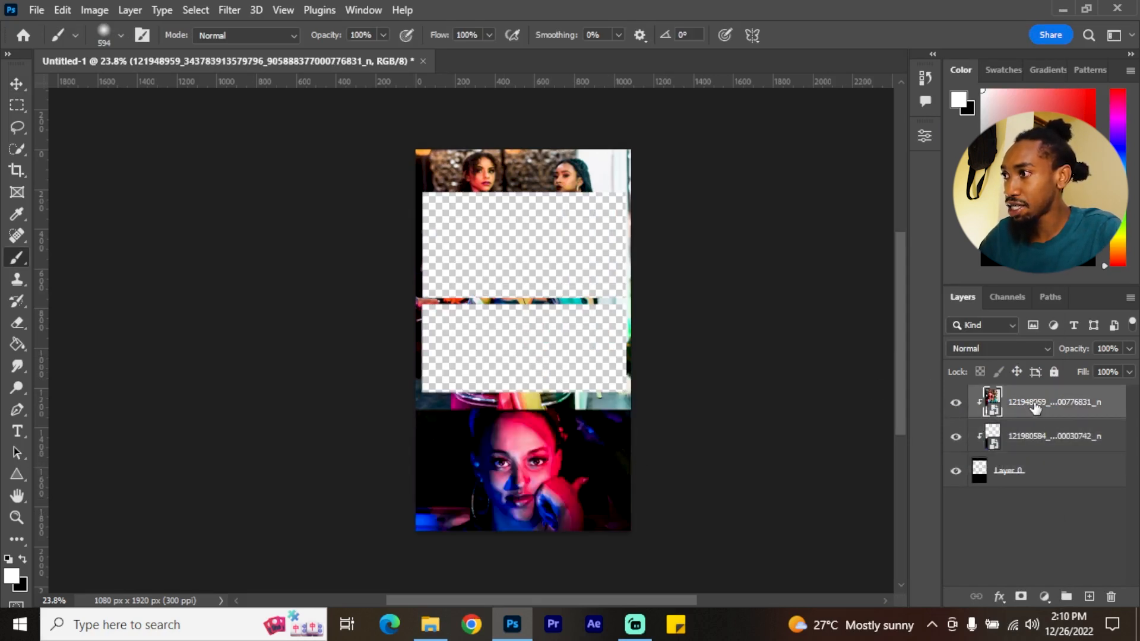
{"action": "left_click", "coordinate": [1047, 443]}
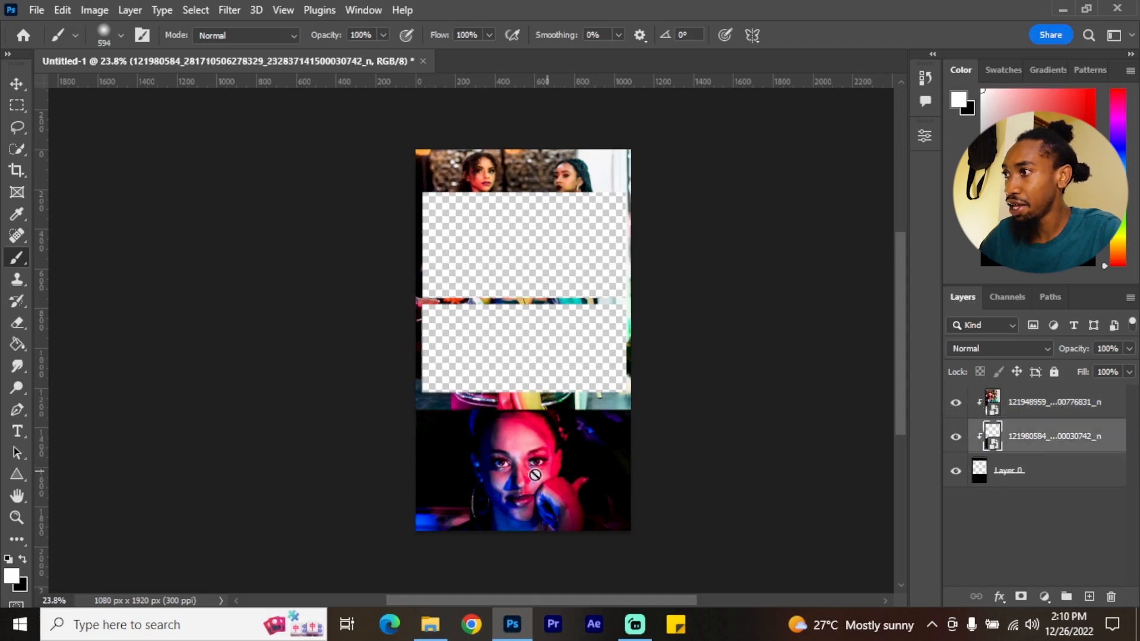
Add a layer mask to the three-women photo layer and make black the foreground colour for the soft round brush
{"action": "left_click", "coordinate": [997, 404]}
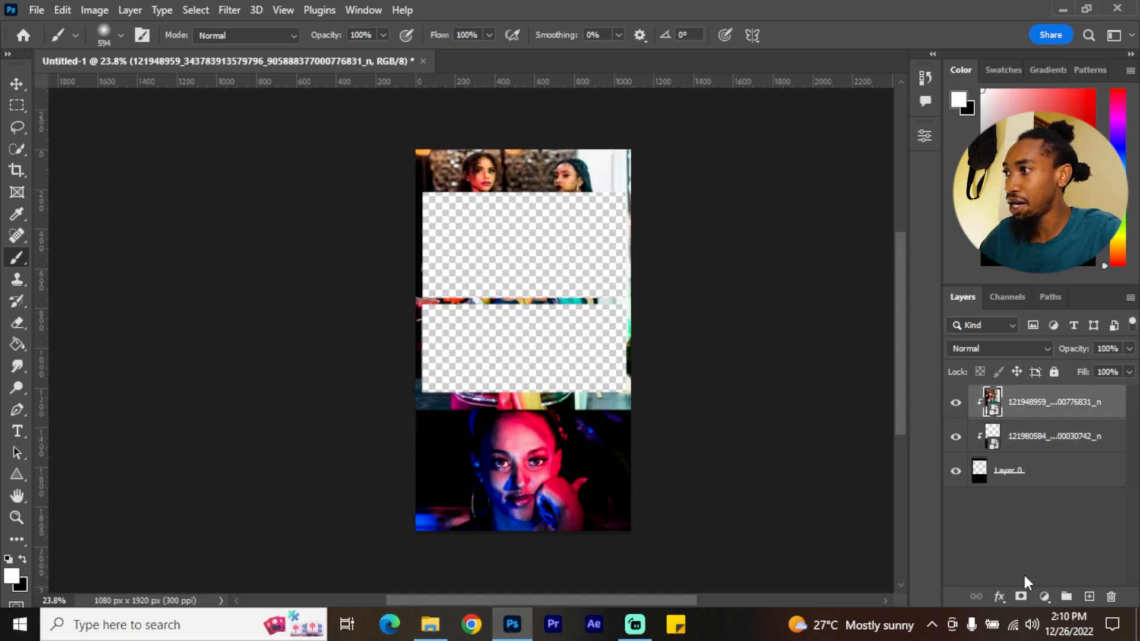
{"action": "left_click", "coordinate": [1021, 597]}
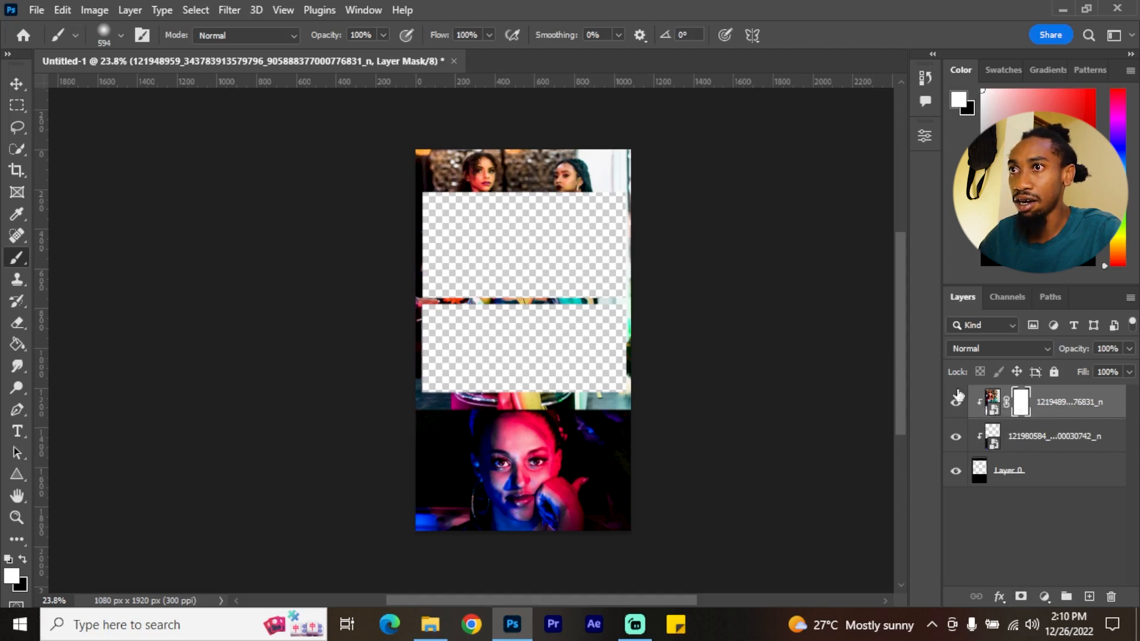
{"action": "left_click", "coordinate": [120, 37]}
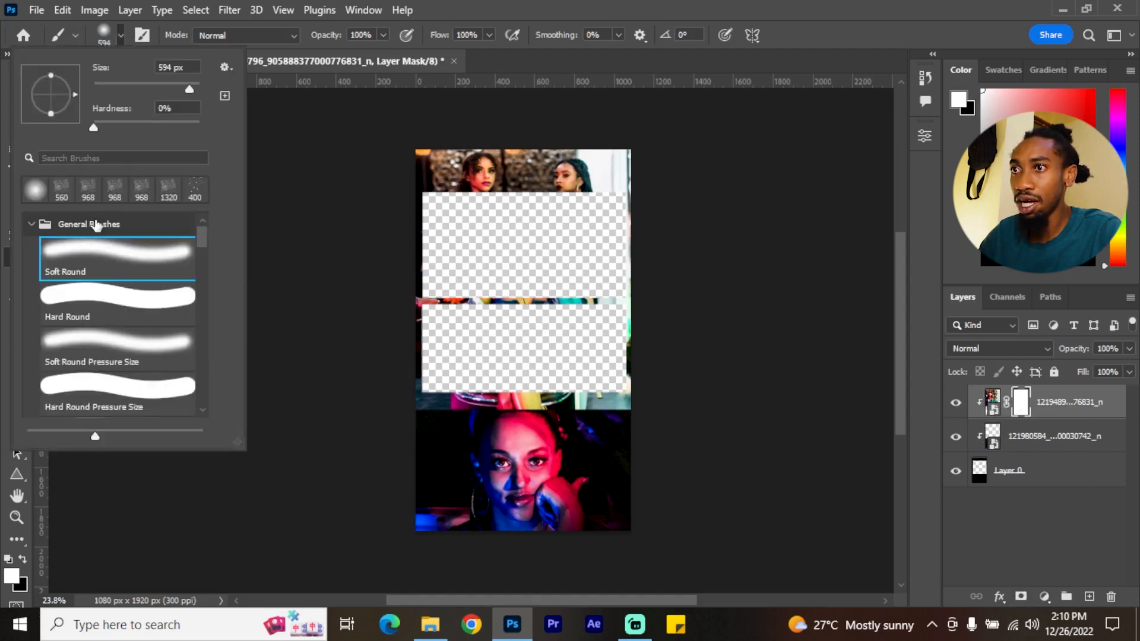
{"action": "left_click", "coordinate": [673, 8]}
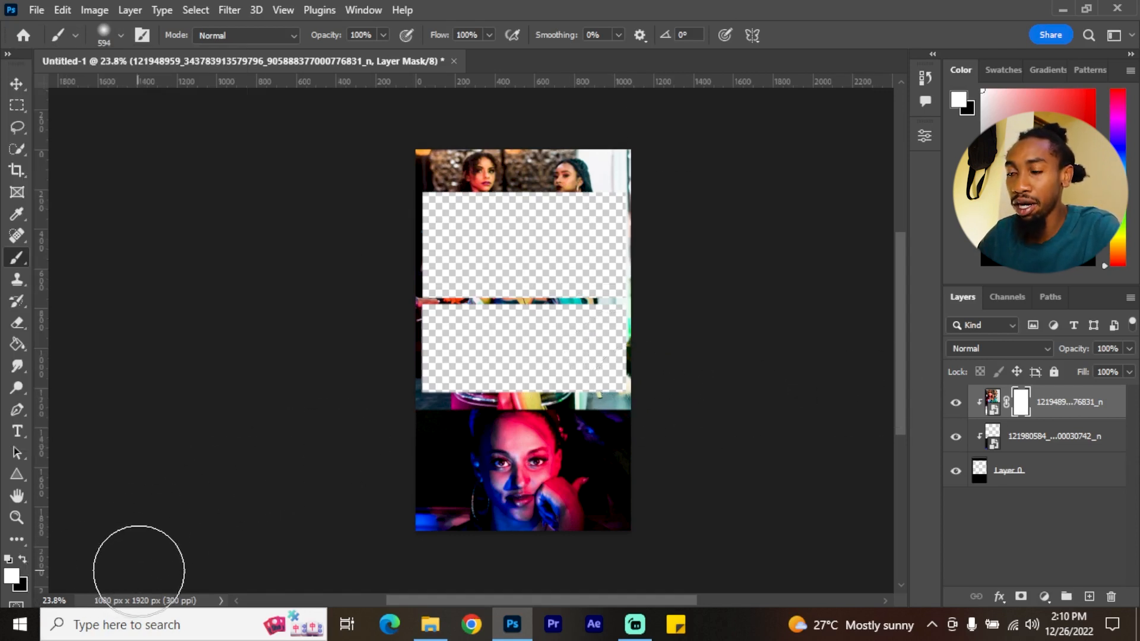
{"action": "key", "text": "x"}
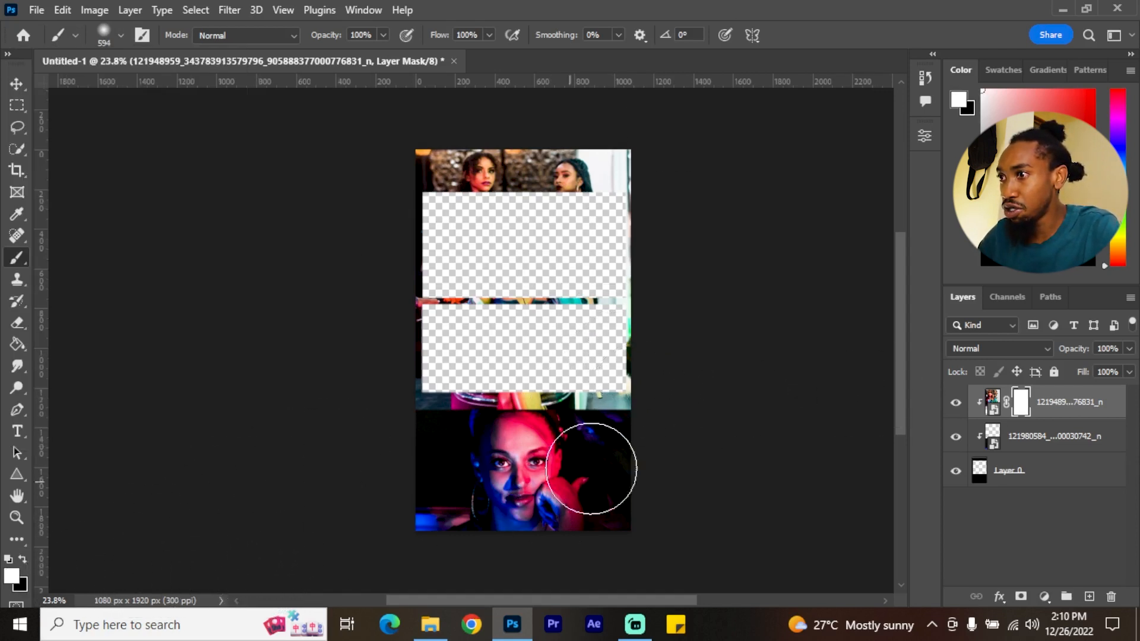
{"action": "key", "text": "x"}
{"action": "key", "text": "x"}
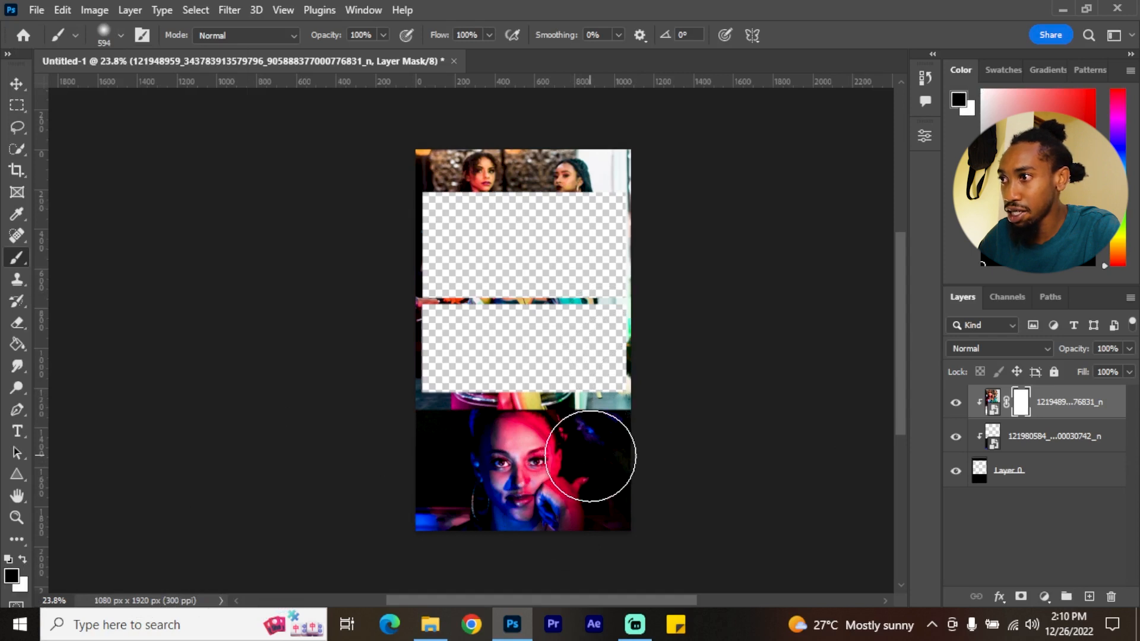
Paint out the lower edge of the three-women photo on its mask so it blends into the portrait below
{"action": "left_click", "coordinate": [625, 393]}
{"action": "mouse_move", "coordinate": [625, 393]}
{"action": "left_mouse_down"}
{"action": "mouse_move", "coordinate": [584, 416]}
{"action": "mouse_move", "coordinate": [633, 407]}
{"action": "mouse_move", "coordinate": [405, 439]}
{"action": "mouse_move", "coordinate": [567, 441]}
{"action": "left_mouse_up"}
{"action": "left_click_drag", "start_coordinate": [572, 446], "coordinate": [562, 448]}
{"action": "mouse_move", "coordinate": [617, 370]}
{"action": "left_mouse_down"}
{"action": "mouse_move", "coordinate": [645, 355]}
{"action": "mouse_move", "coordinate": [647, 371]}
{"action": "mouse_move", "coordinate": [631, 306]}
{"action": "mouse_move", "coordinate": [624, 354]}
{"action": "left_mouse_up"}
{"action": "key", "text": "x"}
{"action": "mouse_move", "coordinate": [639, 279]}
{"action": "left_mouse_down"}
{"action": "mouse_move", "coordinate": [626, 345]}
{"action": "mouse_move", "coordinate": [657, 450]}
{"action": "mouse_move", "coordinate": [625, 383]}
{"action": "mouse_move", "coordinate": [551, 431]}
{"action": "mouse_move", "coordinate": [433, 414]}
{"action": "left_mouse_up"}
{"action": "key", "text": "x"}
{"action": "key", "text": "v"}
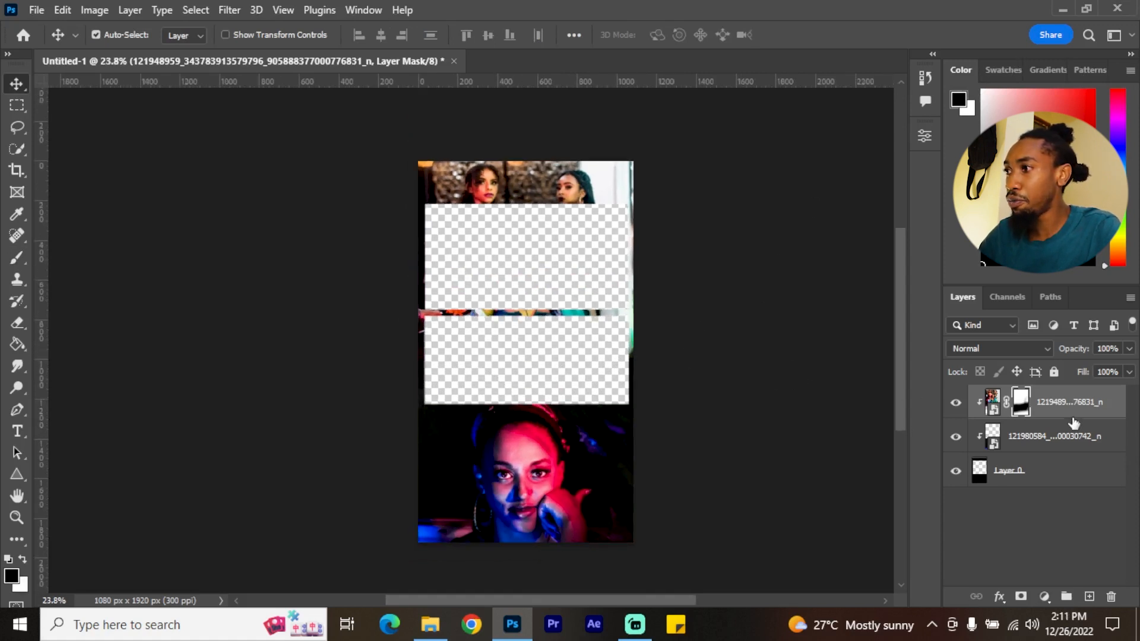
Group both photo layers with Layer 0 and name the group VIDEO DETAILS
{"action": "left_click", "coordinate": [1036, 477]}
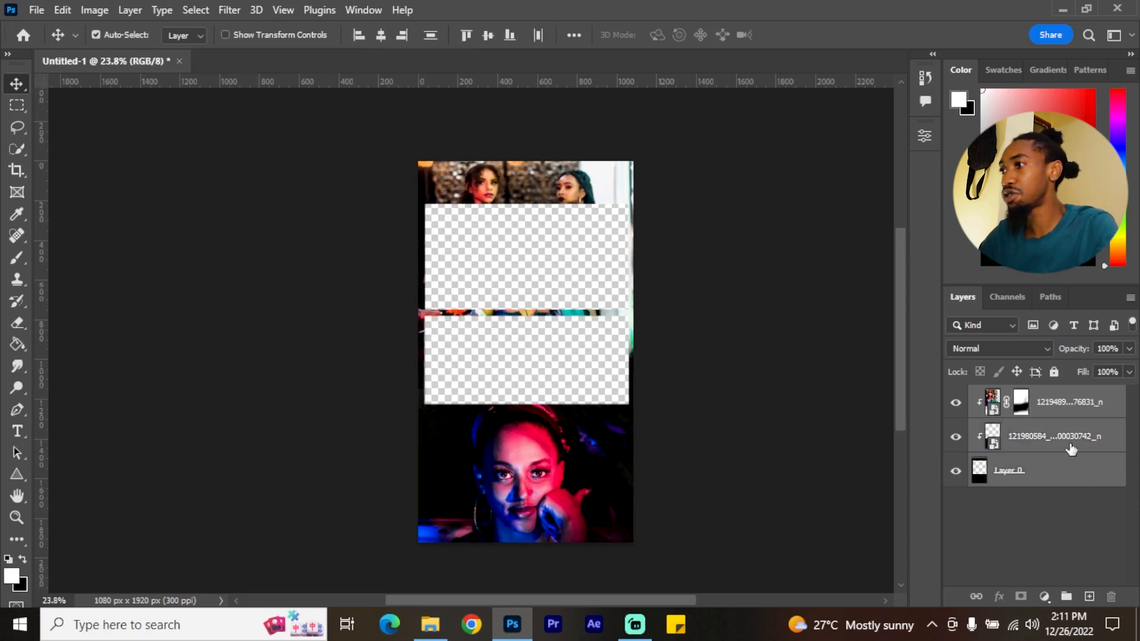
{"action": "key", "text": "ctrl+g"}
{"action": "double_click", "coordinate": [1023, 395]}
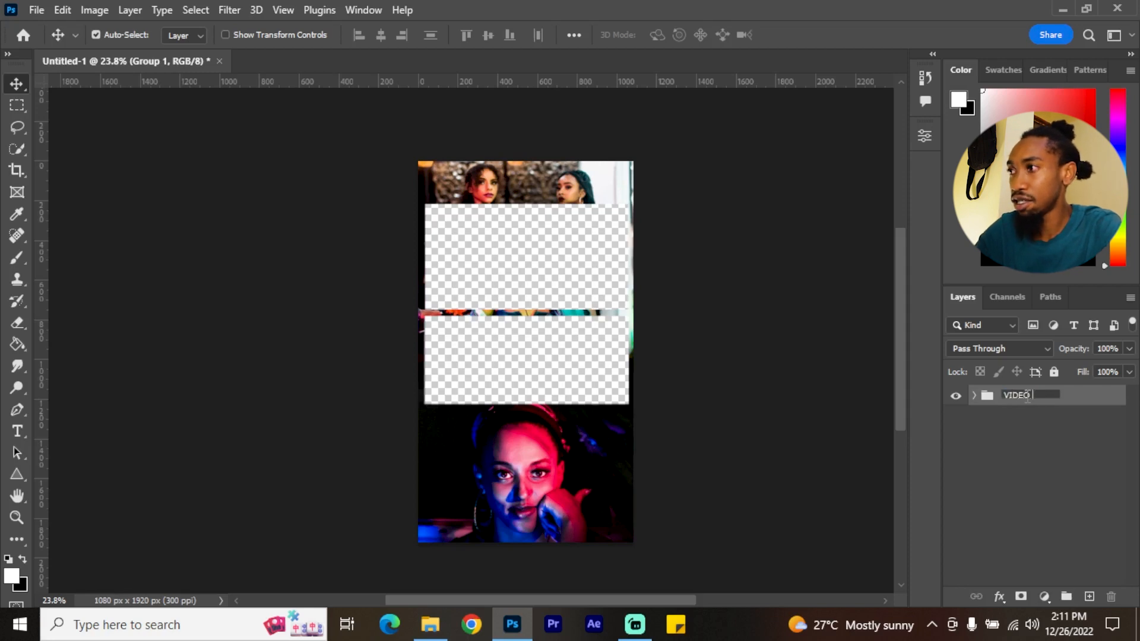
{"action": "key", "text": "Return"}
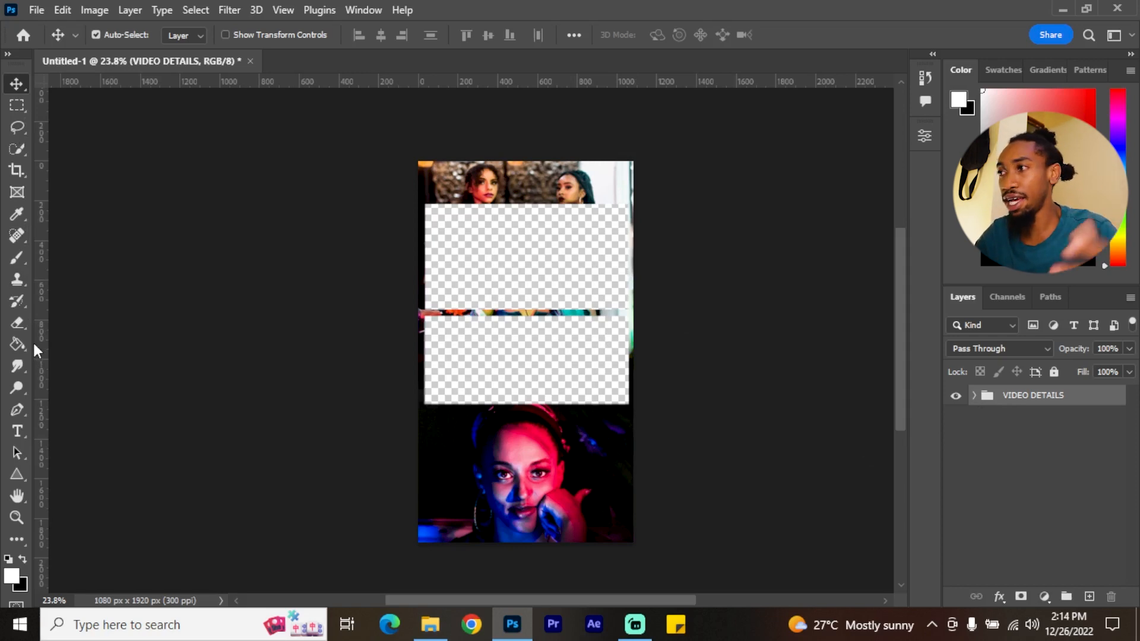
Add a white 53 pt text layer reading "THE MOST" over the single-woman portrait
{"action": "left_click", "coordinate": [18, 431]}
{"action": "left_click", "coordinate": [502, 448]}
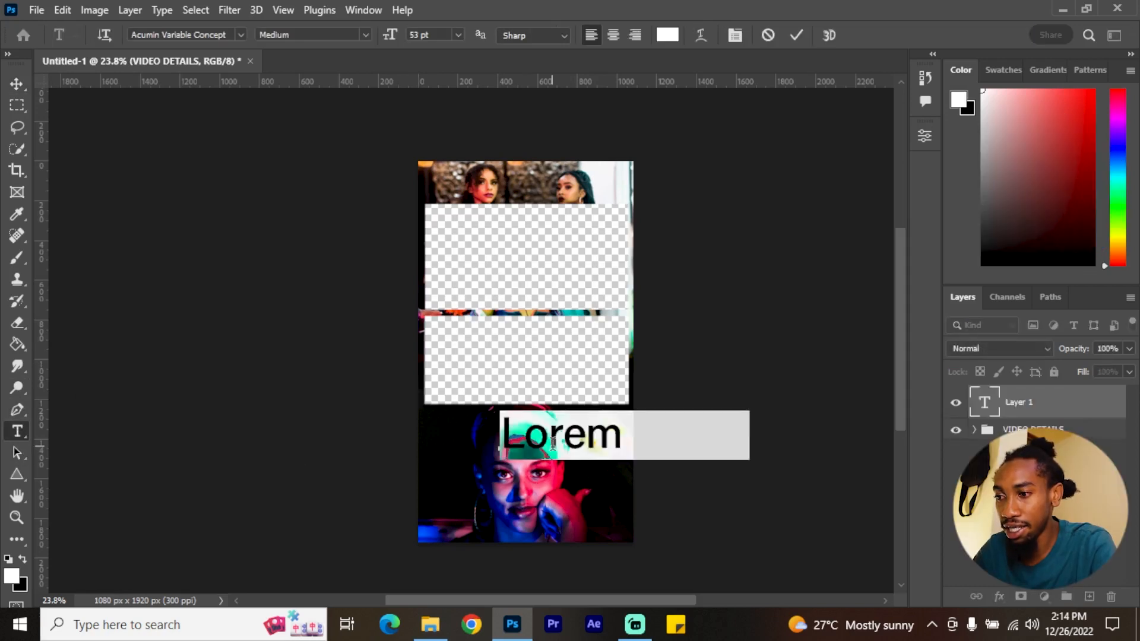
{"action": "type", "text": "THE MO"}
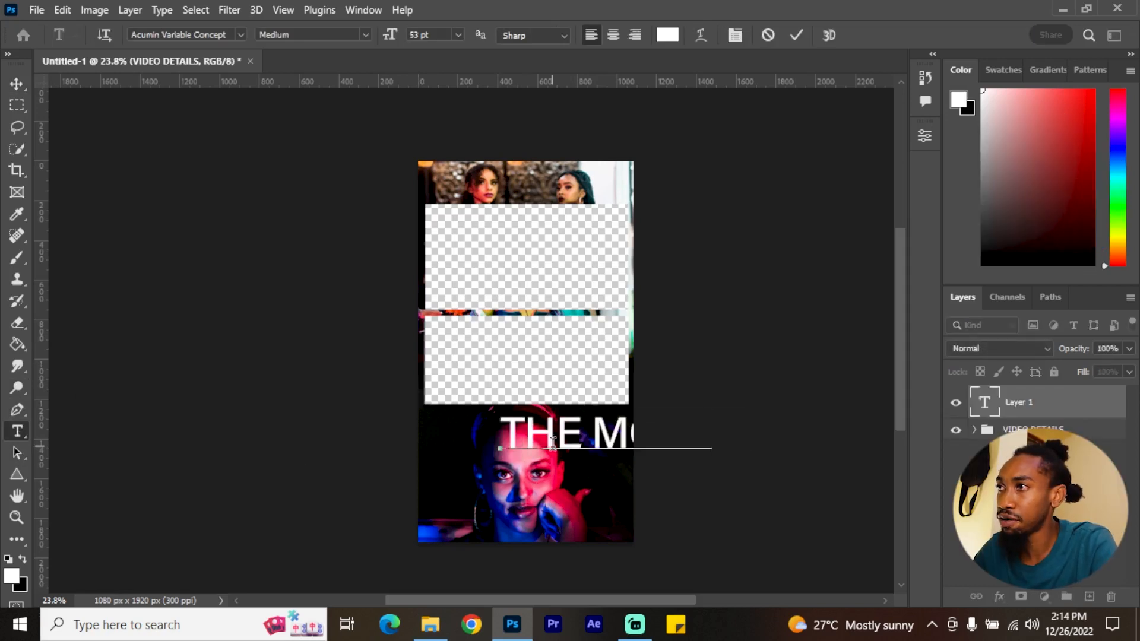
{"action": "left_click", "coordinate": [795, 37]}
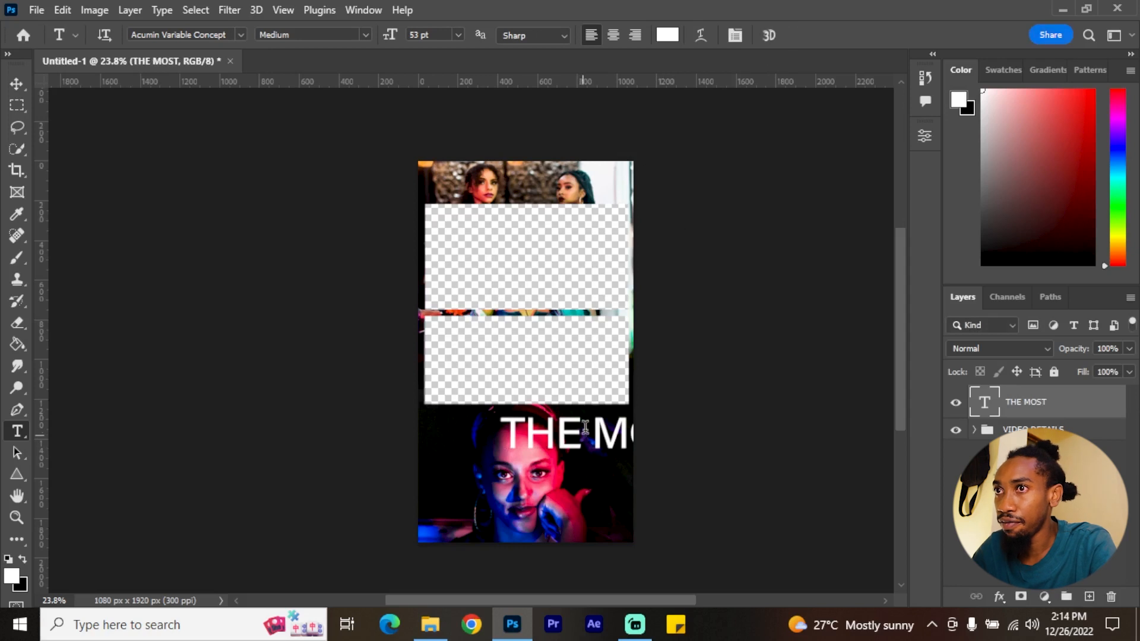
Move the THE MOST title fully onto the canvas over the lower portrait and set its font to Corbel
{"action": "left_click", "coordinate": [17, 86]}
{"action": "left_click_drag", "start_coordinate": [582, 434], "coordinate": [501, 455]}
{"action": "left_click", "coordinate": [925, 135]}
{"action": "left_click", "coordinate": [833, 229]}
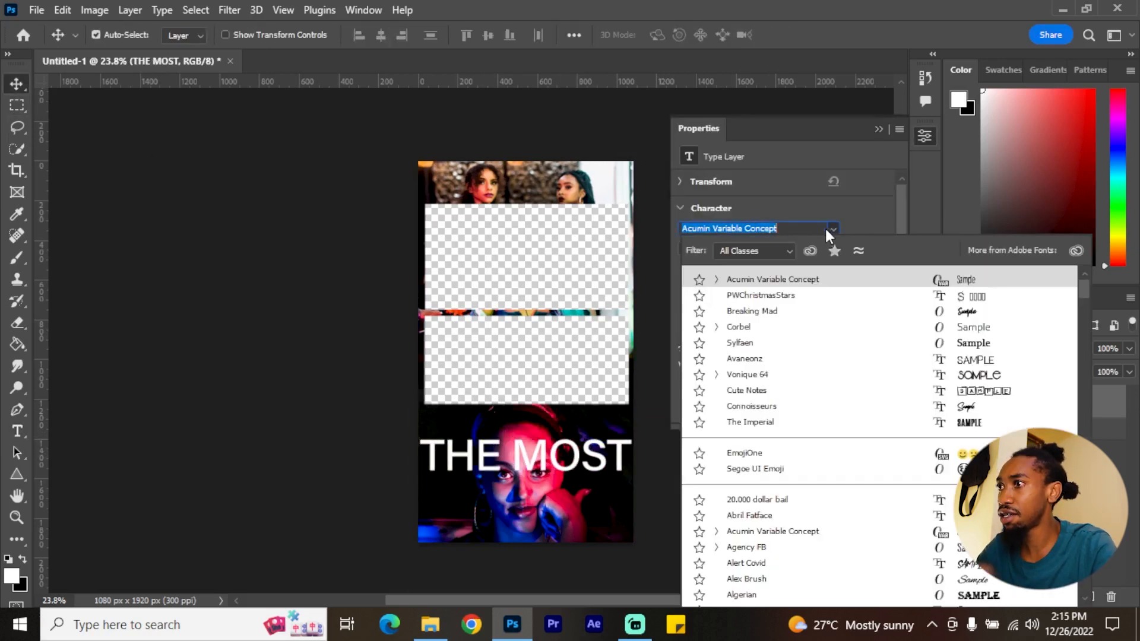
{"action": "left_click", "coordinate": [782, 324]}
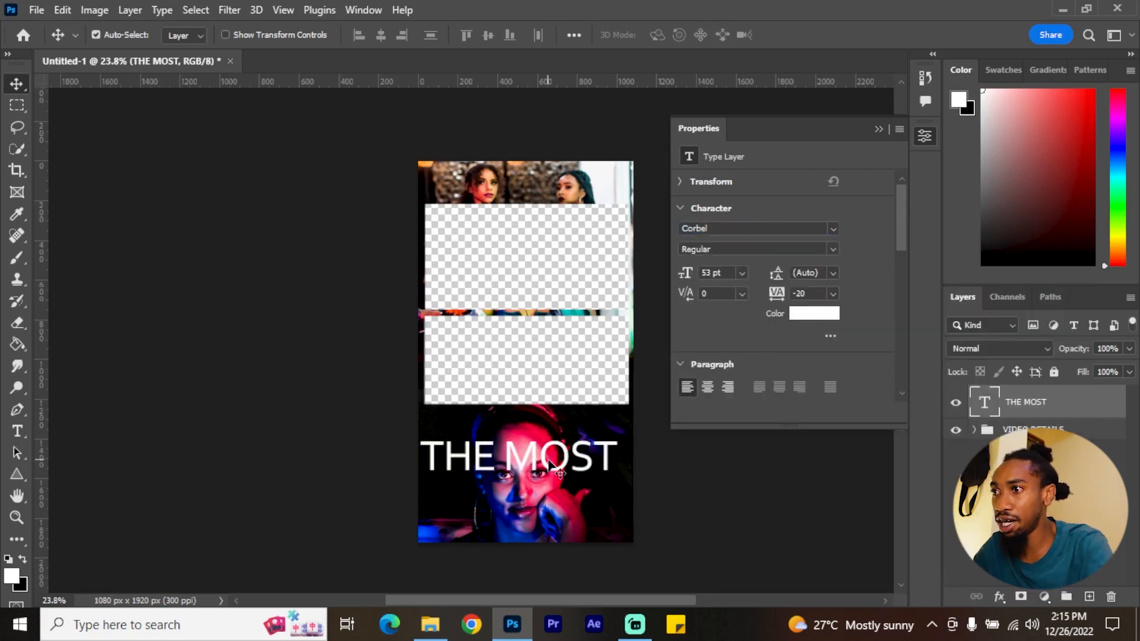
Centre the THE MOST title horizontally on the canvas by aligning it to a full-canvas selection, and deselect
{"action": "left_click_drag", "start_coordinate": [551, 468], "coordinate": [563, 469]}
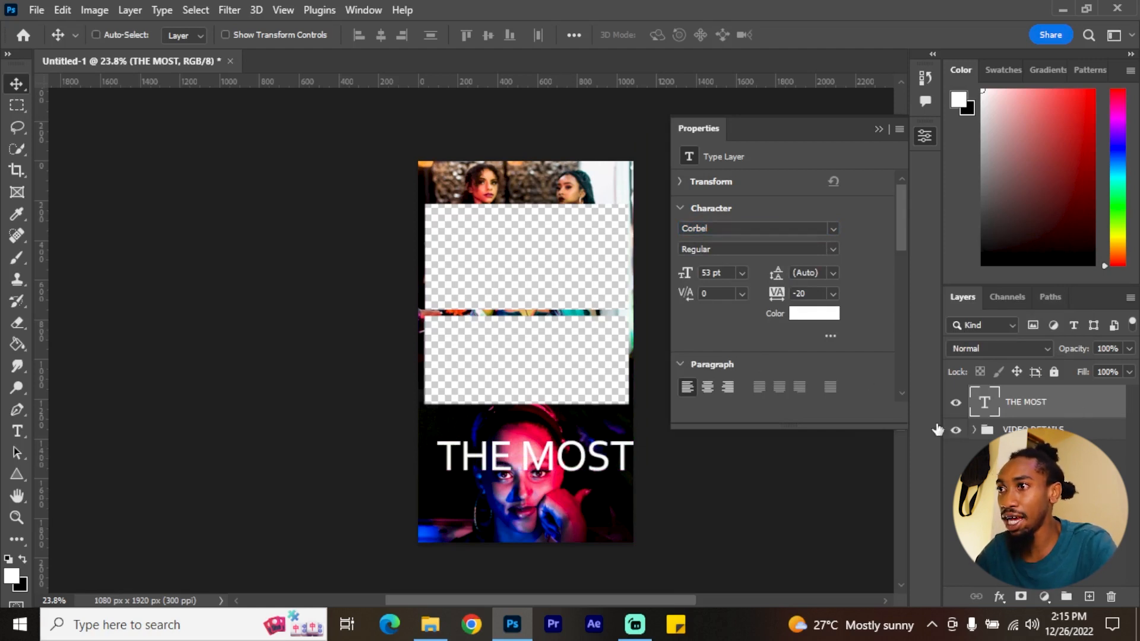
{"action": "key", "text": "ctrl+a"}
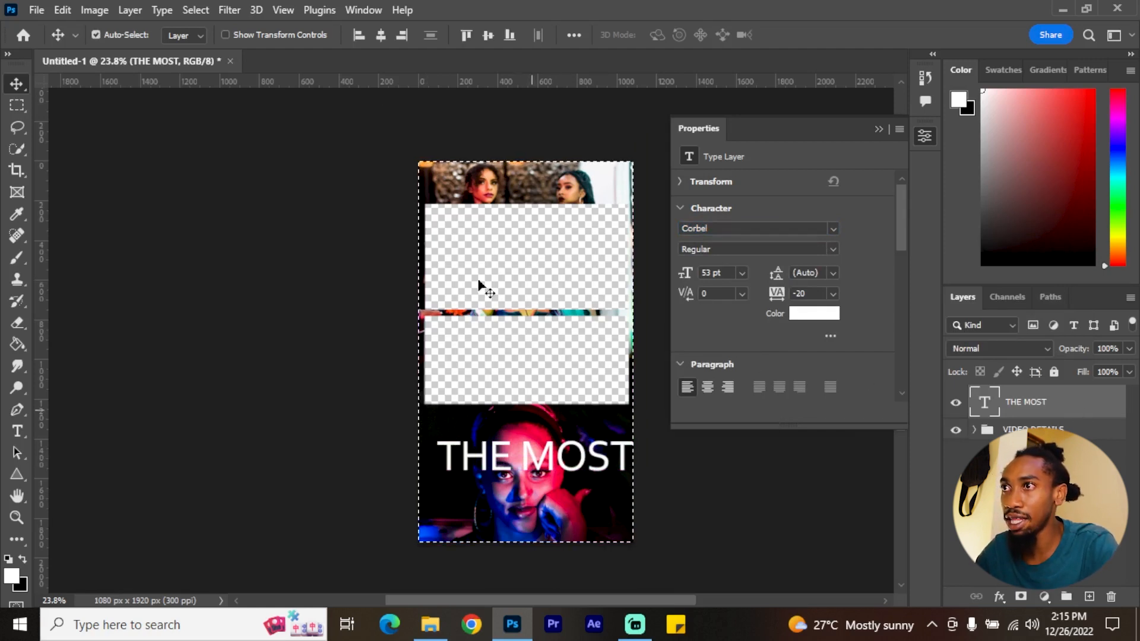
{"action": "left_click", "coordinate": [380, 37]}
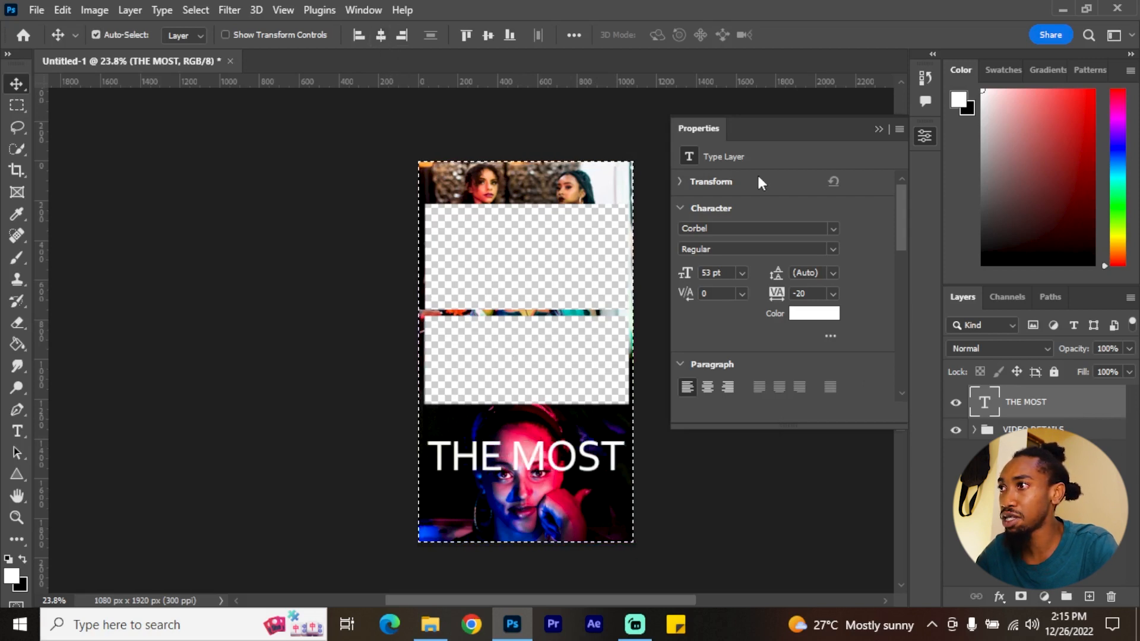
{"action": "left_click", "coordinate": [879, 129]}
{"action": "key", "text": "ctrl+d"}
{"action": "key", "text": "ctrl"}
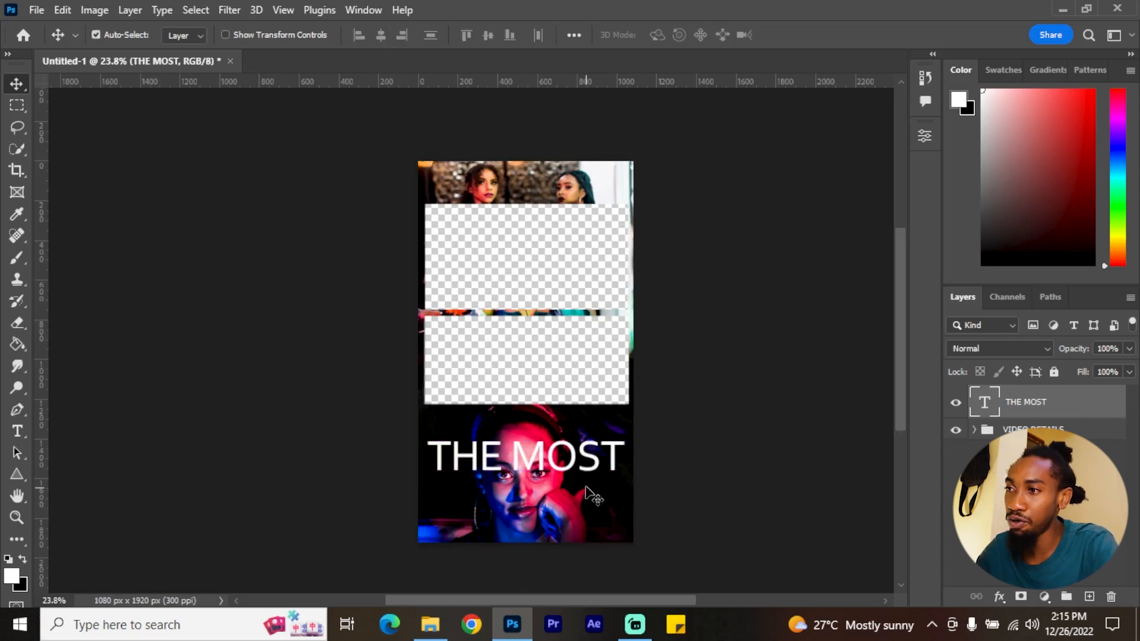
Duplicate the THE MOST title directly below the original and replace the copy's text with "Bey T"
{"action": "scroll", "coordinate": [587, 492], "scroll_direction": "up", "scroll_amount": 1}
{"action": "left_click_drag", "start_coordinate": [552, 462], "coordinate": [540, 488]}
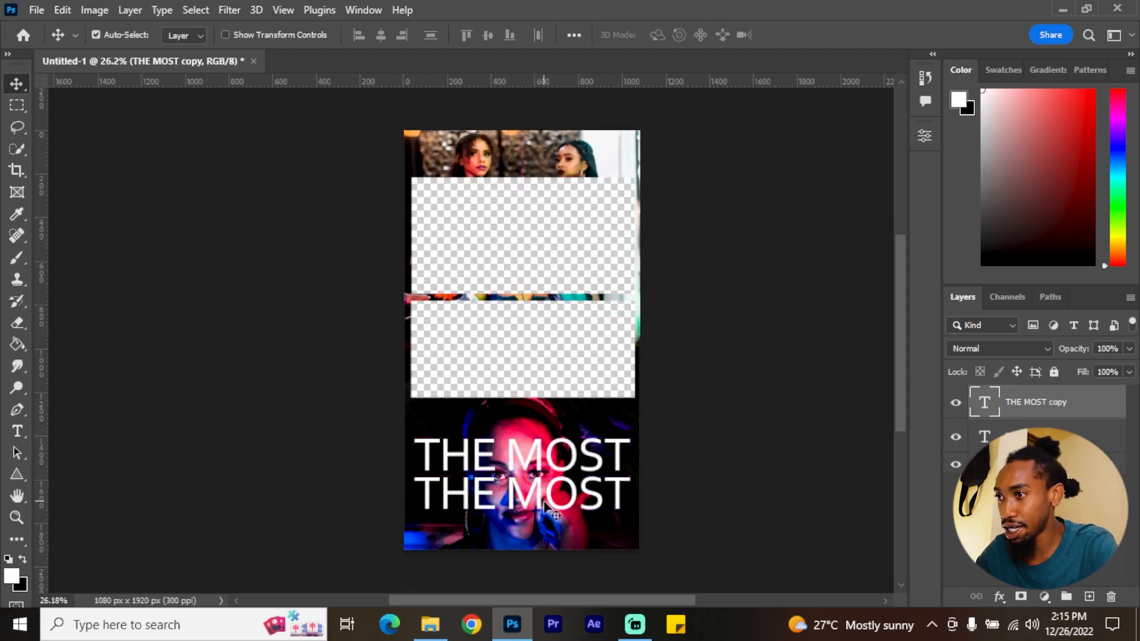
{"action": "double_click", "coordinate": [983, 405]}
{"action": "type", "text": "Bey T"}
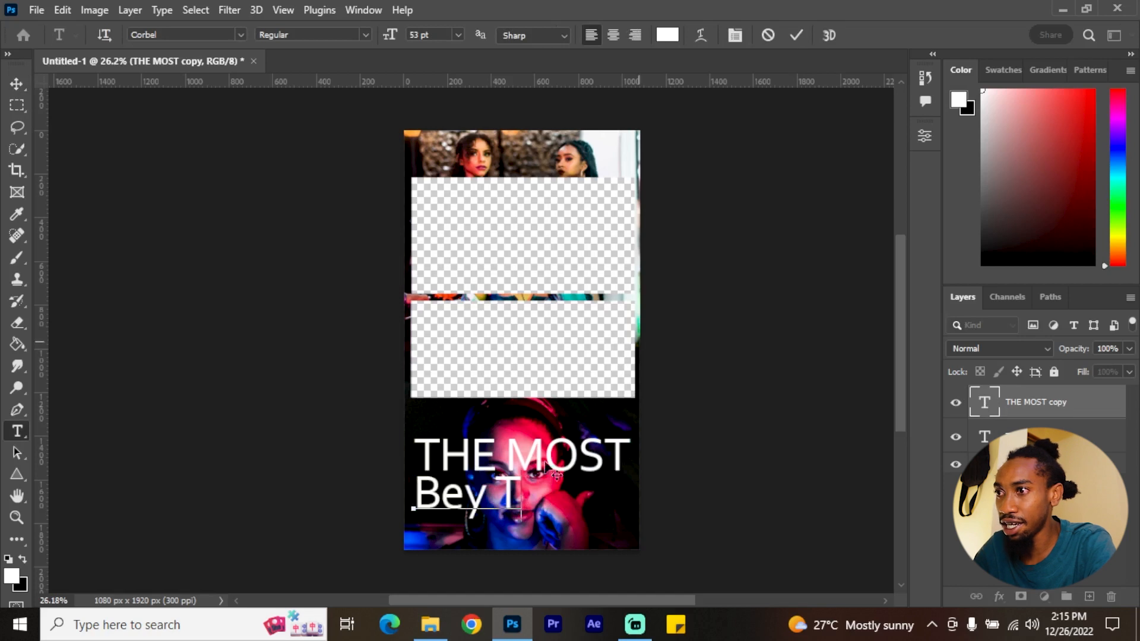
Commit the Bey T text and set it in the Breaking Mad font at 39 pt
{"action": "left_click", "coordinate": [795, 36]}
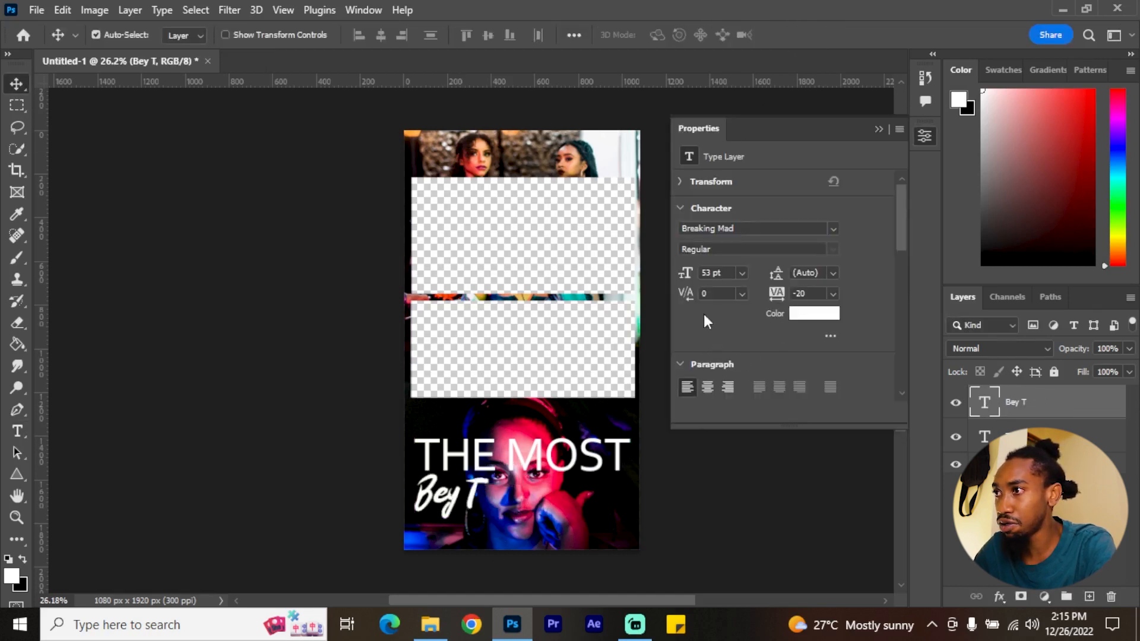
{"action": "key", "text": "Return"}
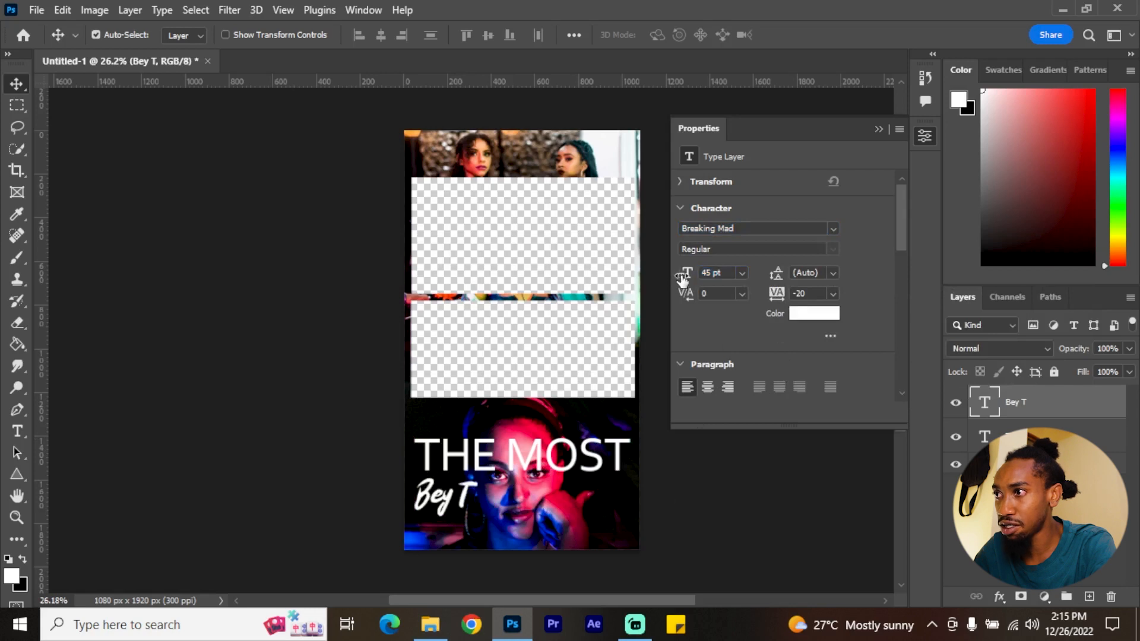
{"action": "key", "text": "Return"}
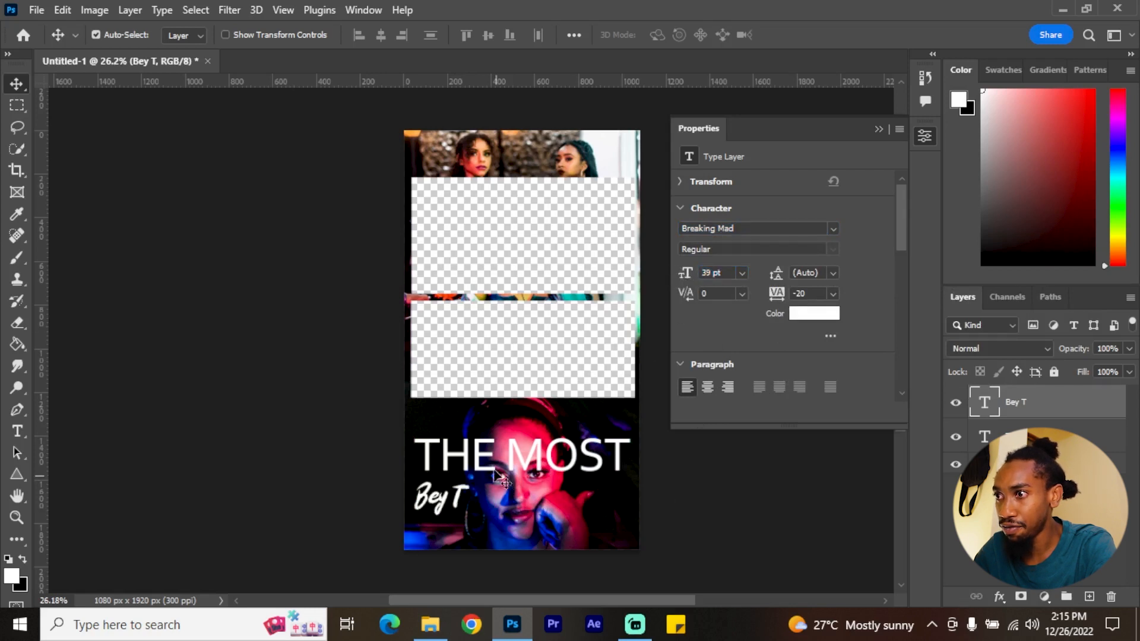
Move the THE MOST title up slightly and set its font style to Light, with tracking at -20
{"action": "left_click_drag", "start_coordinate": [495, 471], "coordinate": [491, 466]}
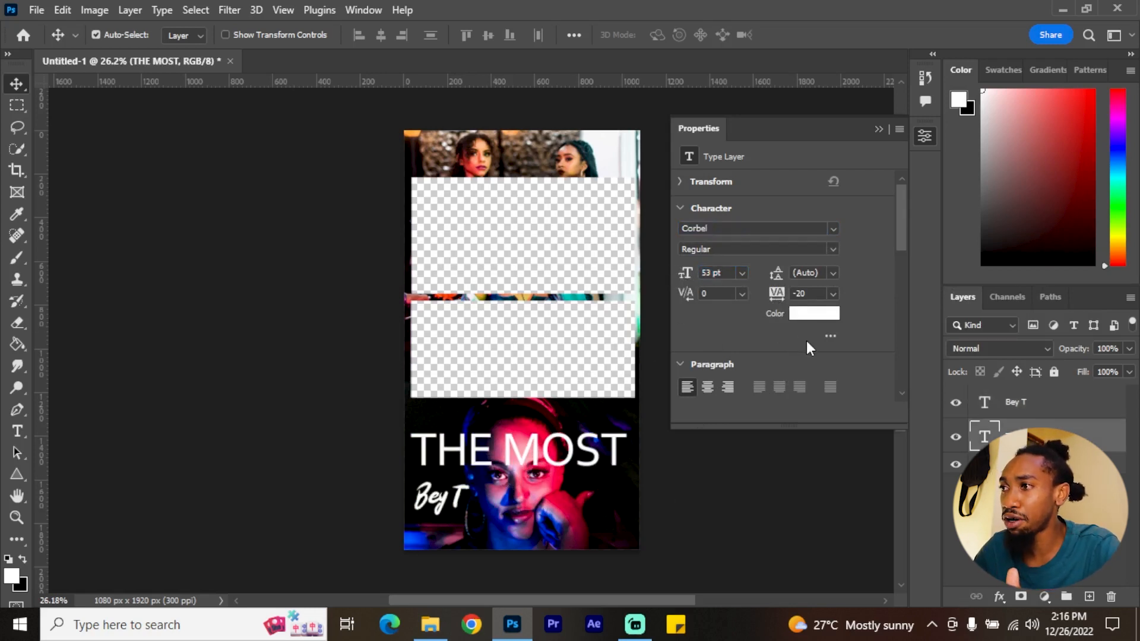
{"action": "left_click_drag", "start_coordinate": [779, 302], "coordinate": [774, 301]}
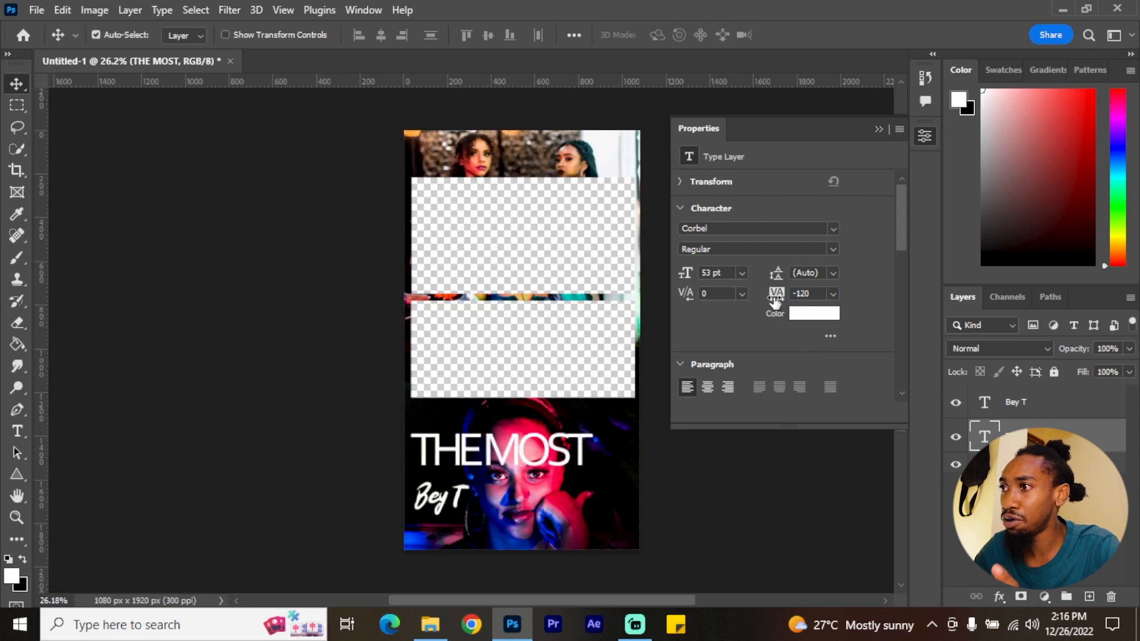
{"action": "key", "text": "Return"}
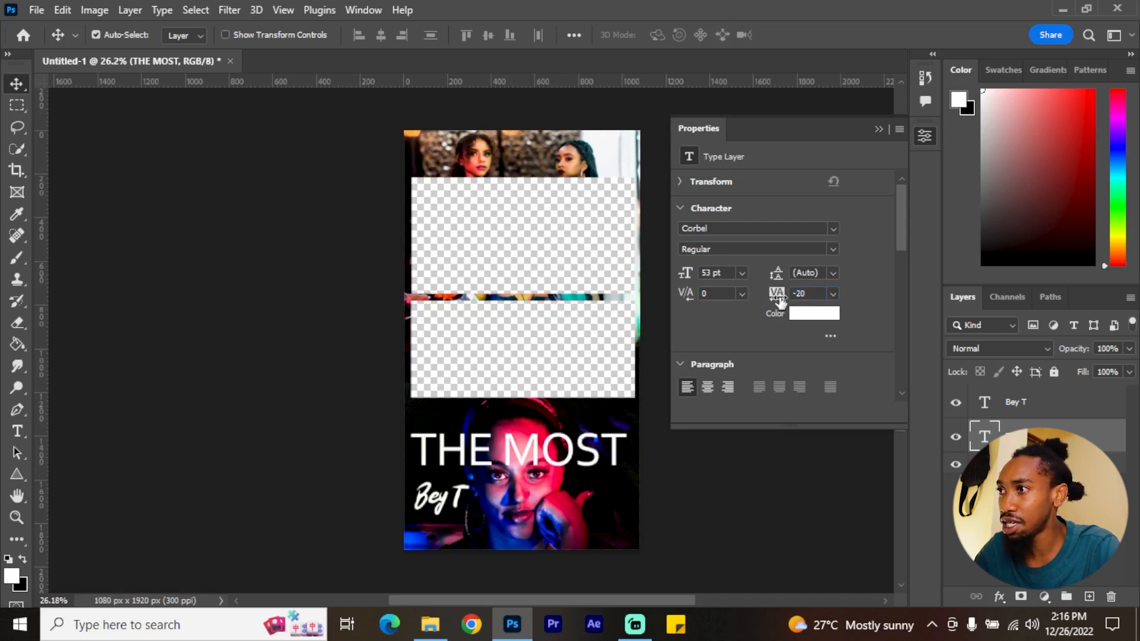
{"action": "left_click", "coordinate": [832, 249]}
{"action": "left_click", "coordinate": [740, 269]}
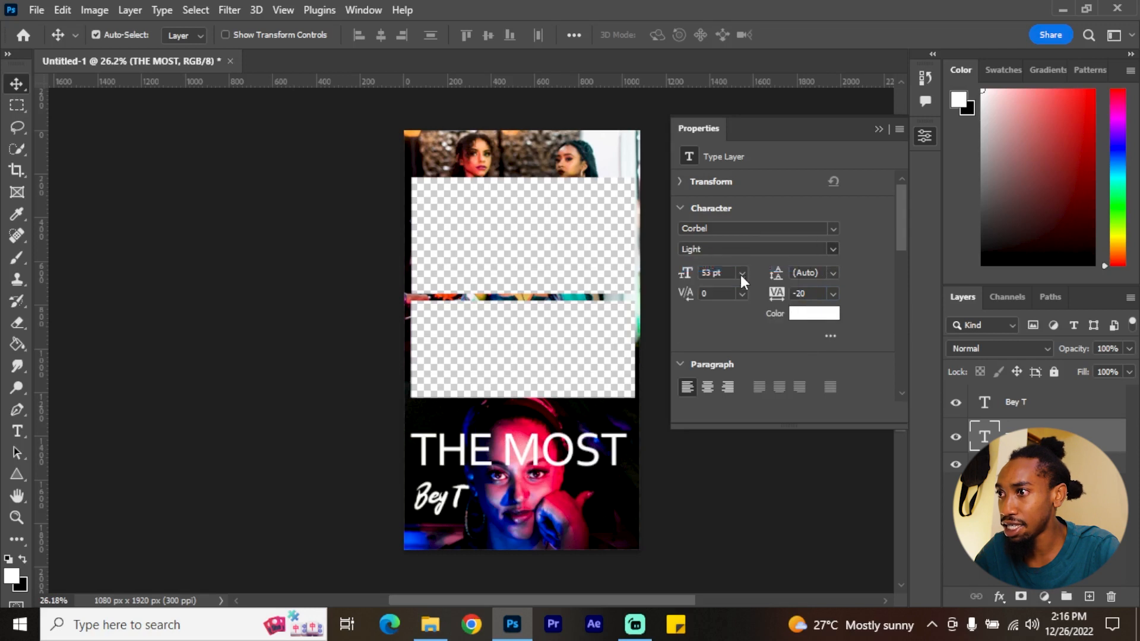
Reduce the THE MOST title to 47 pt and recentre it horizontally above the Bey T text
{"action": "left_click_drag", "start_coordinate": [570, 449], "coordinate": [563, 448]}
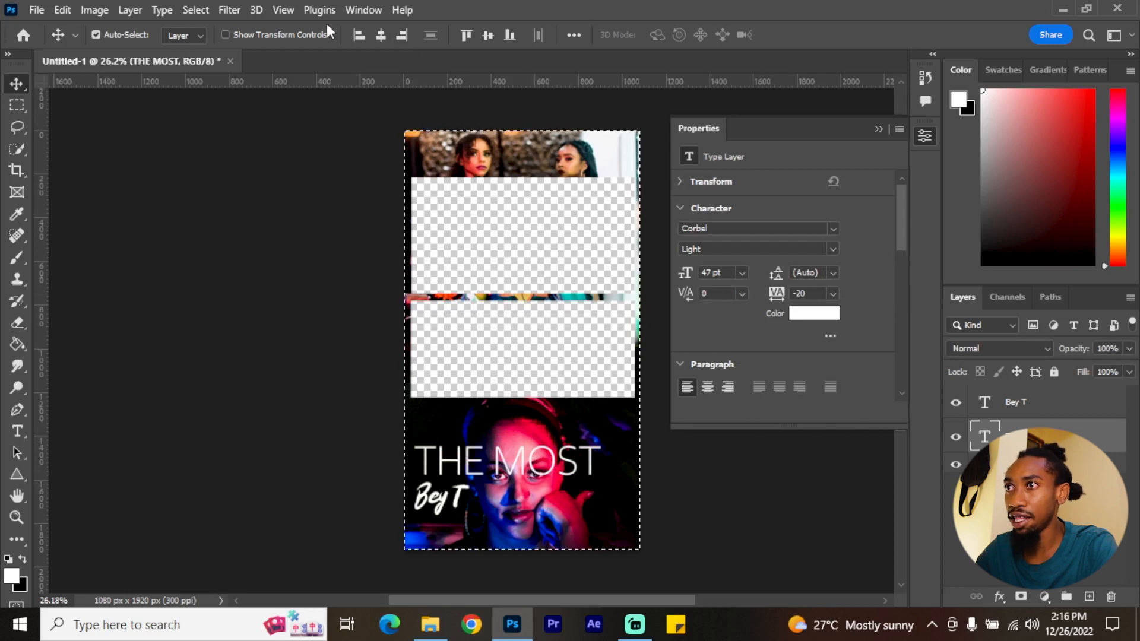
{"action": "left_click", "coordinate": [375, 37]}
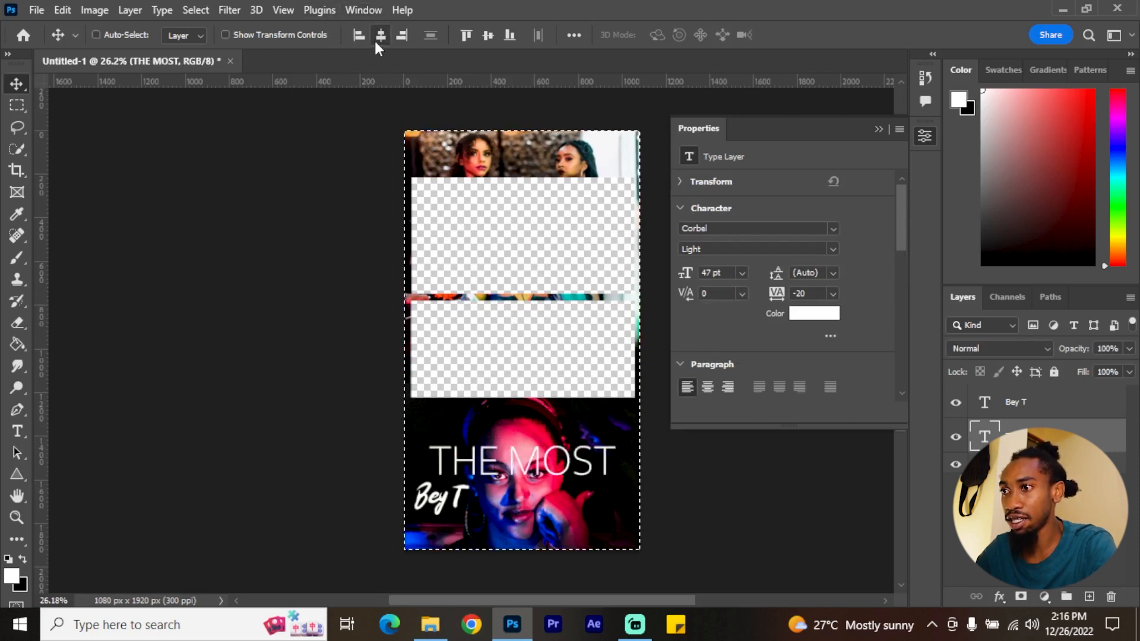
{"action": "key", "text": "ctrl+d"}
Reposition the Bey T text beneath the THE MOST title
{"action": "left_click_drag", "start_coordinate": [458, 509], "coordinate": [469, 506]}
{"action": "left_click", "coordinate": [745, 496]}
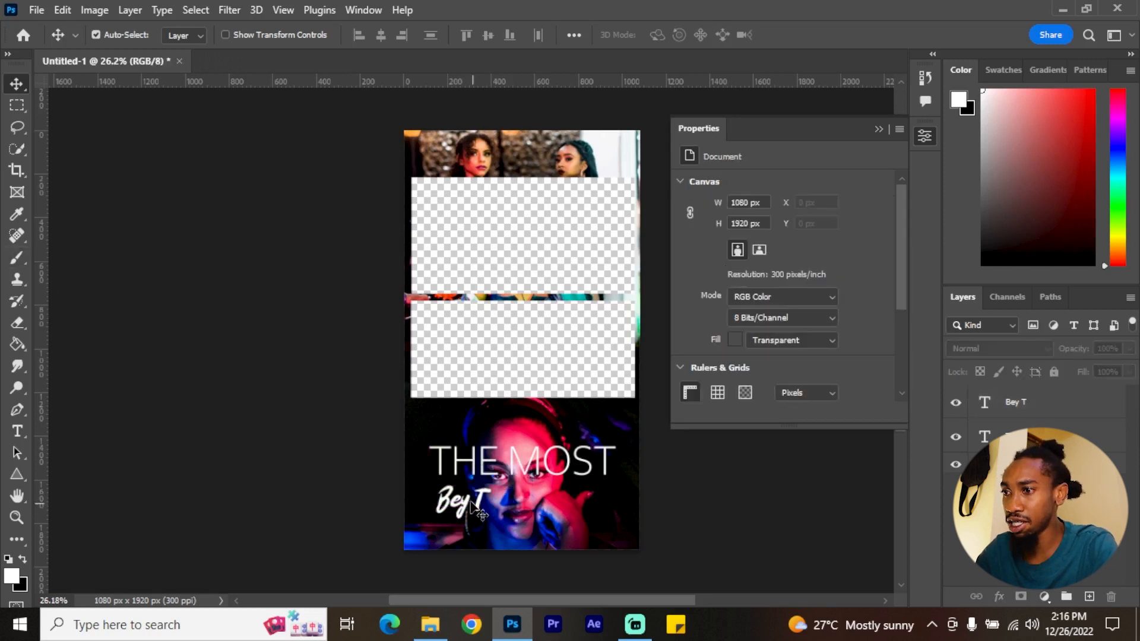
{"action": "left_click_drag", "start_coordinate": [475, 510], "coordinate": [552, 509]}
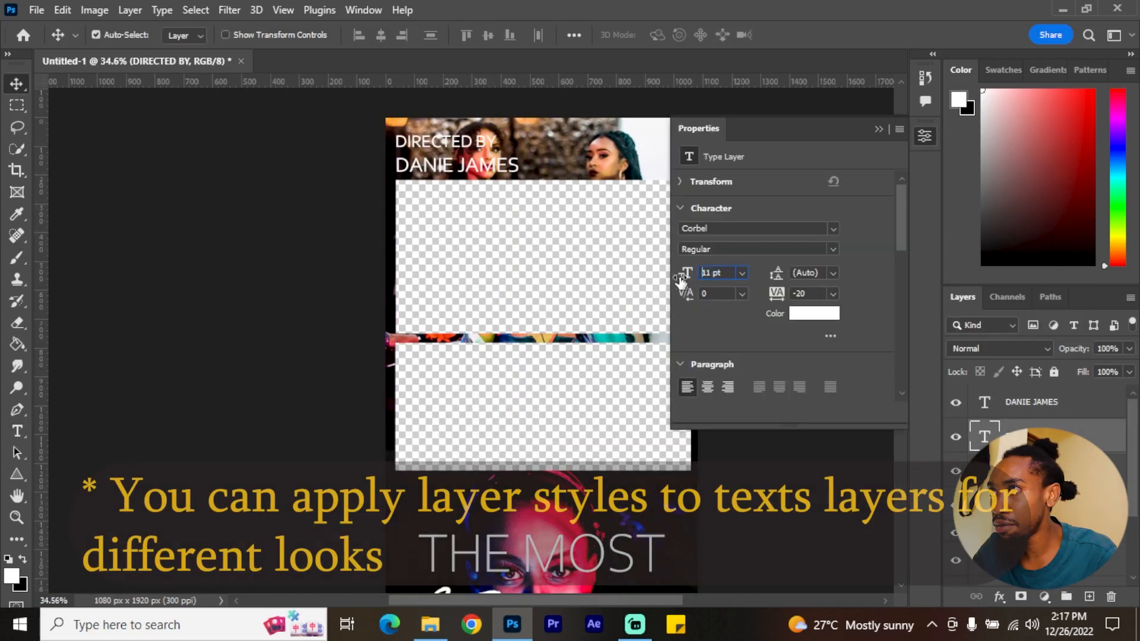
Colour the director's name below DIRECTED BY green, using RGB 31, 232, 55
{"action": "left_click", "coordinate": [1105, 410]}
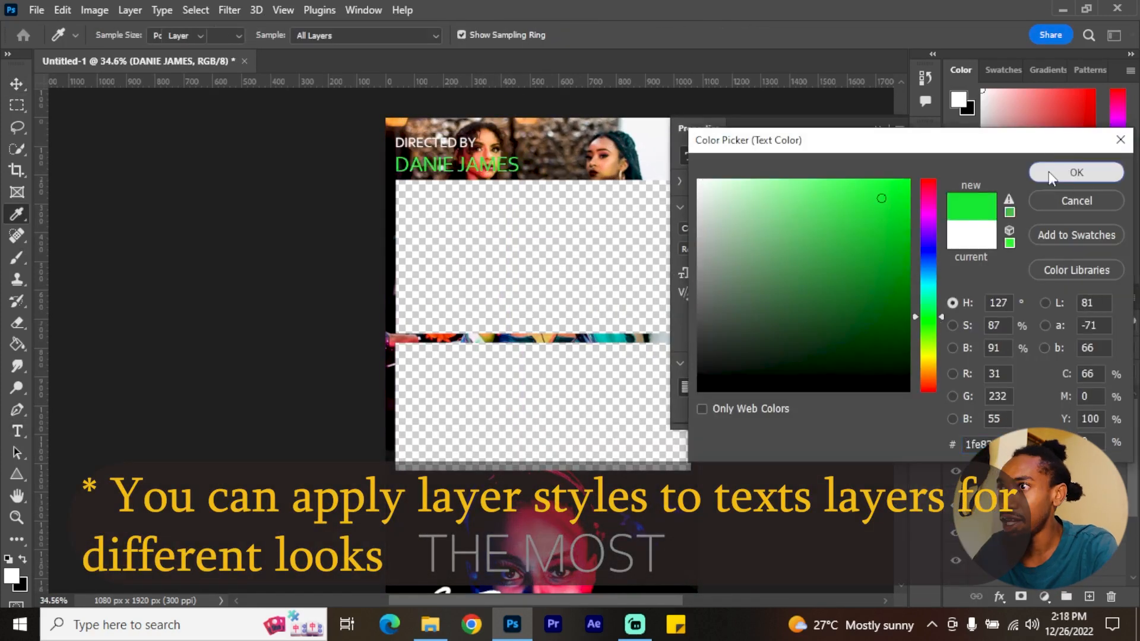
{"action": "left_click", "coordinate": [1073, 170]}
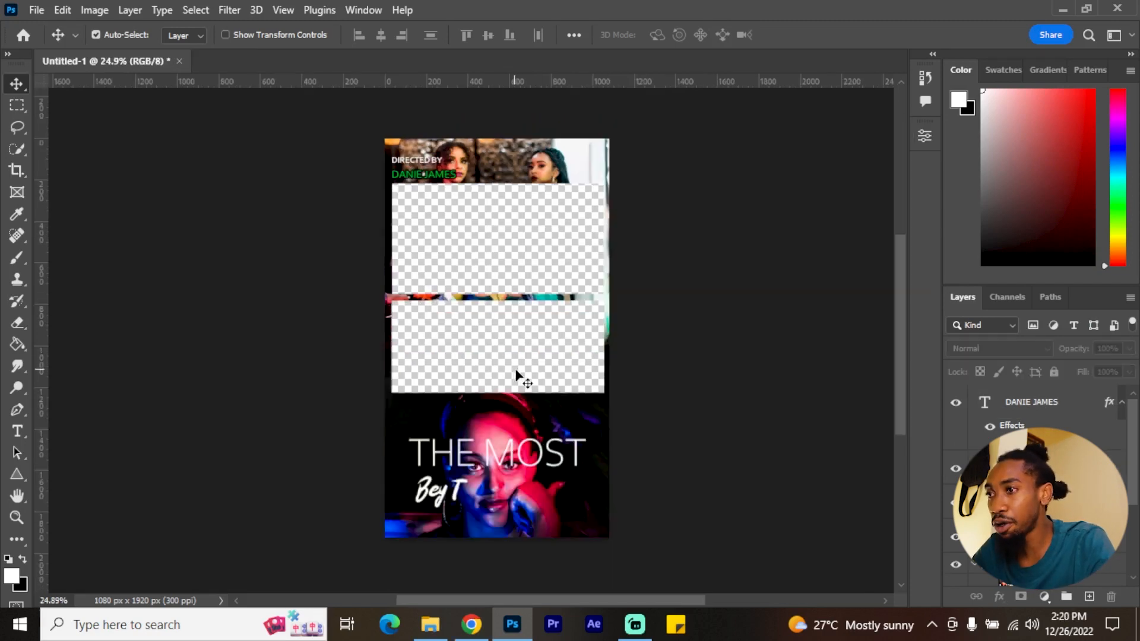
{"action": "scroll", "coordinate": [518, 377], "scroll_direction": "up", "scroll_amount": 2}
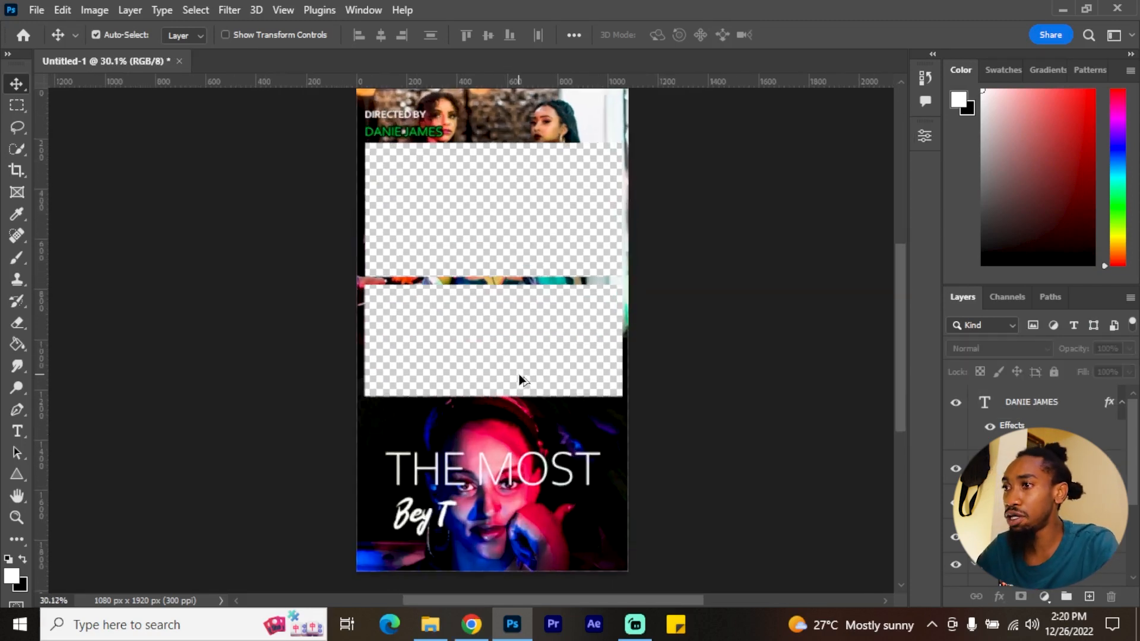
Switch to Chrome and search the web for "parental advisory png"
{"action": "scroll", "coordinate": [523, 374], "scroll_direction": "down", "scroll_amount": 1}
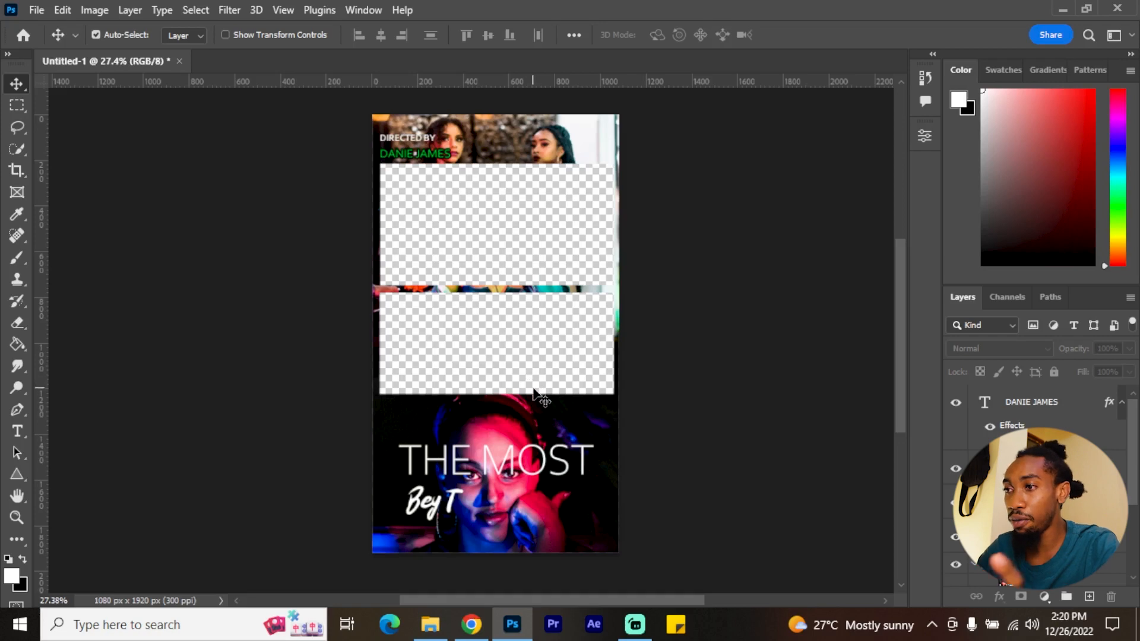
{"action": "left_click", "coordinate": [473, 625]}
{"action": "left_click_drag", "start_coordinate": [399, 46], "coordinate": [5, 48]}
{"action": "type", "text": "p"}
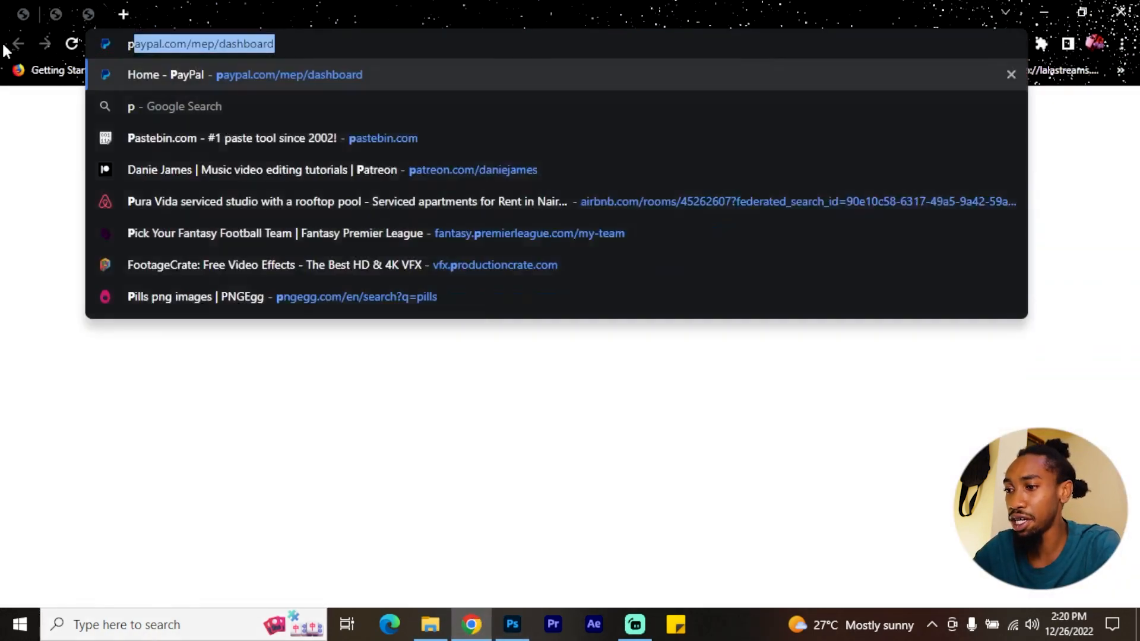
{"action": "type", "text": "arental a"}
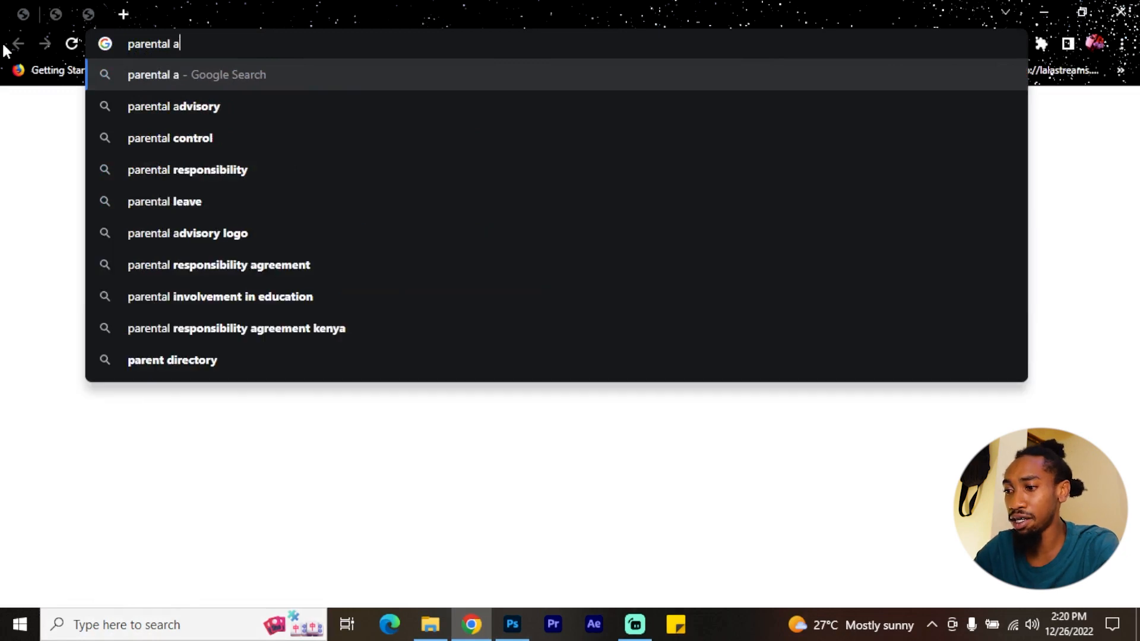
{"action": "type", "text": "dvisory png"}
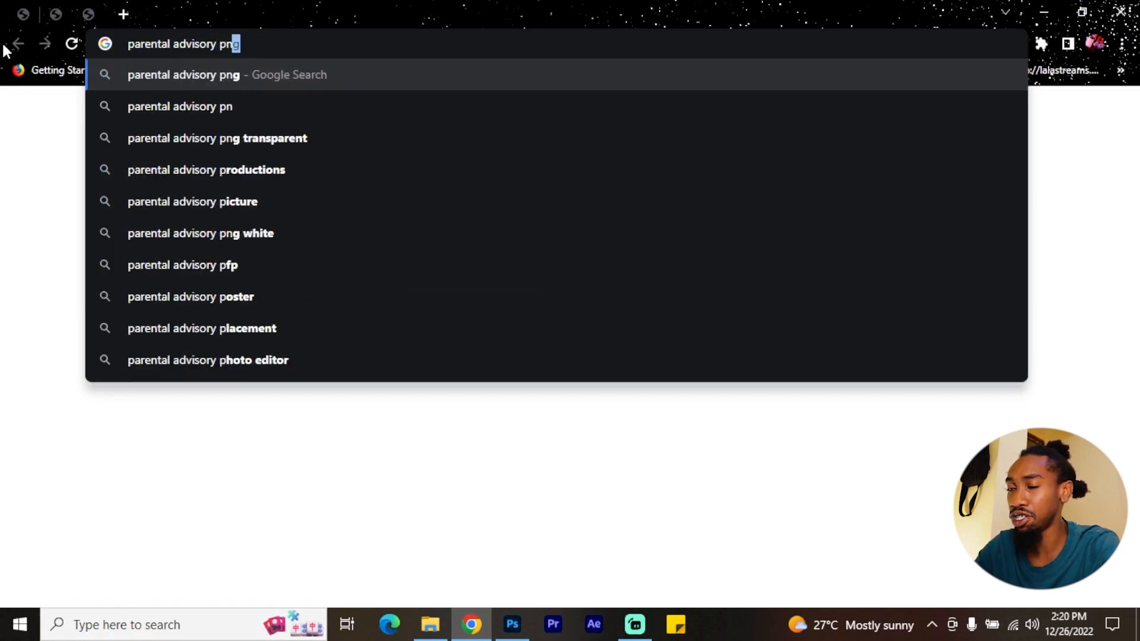
{"action": "key", "text": "Return"}
Search for "rated r pngs" in a separate browser tab and show the image results
{"action": "left_click", "coordinate": [123, 14]}
{"action": "type", "text": "rated r p"}
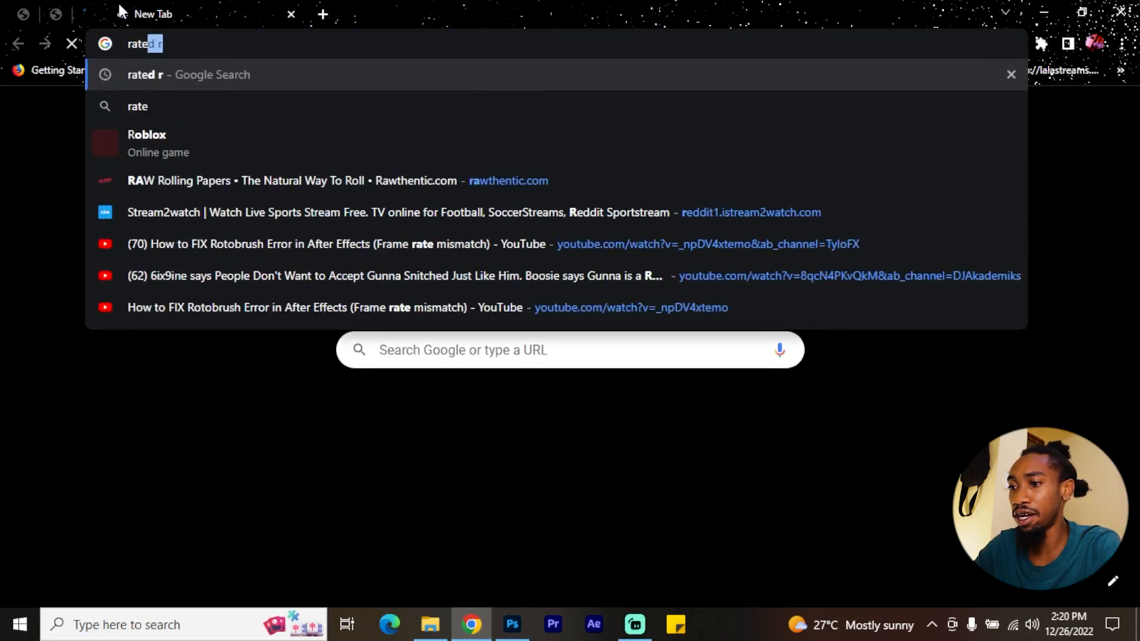
{"action": "type", "text": "ngs"}
{"action": "key", "text": "Return"}
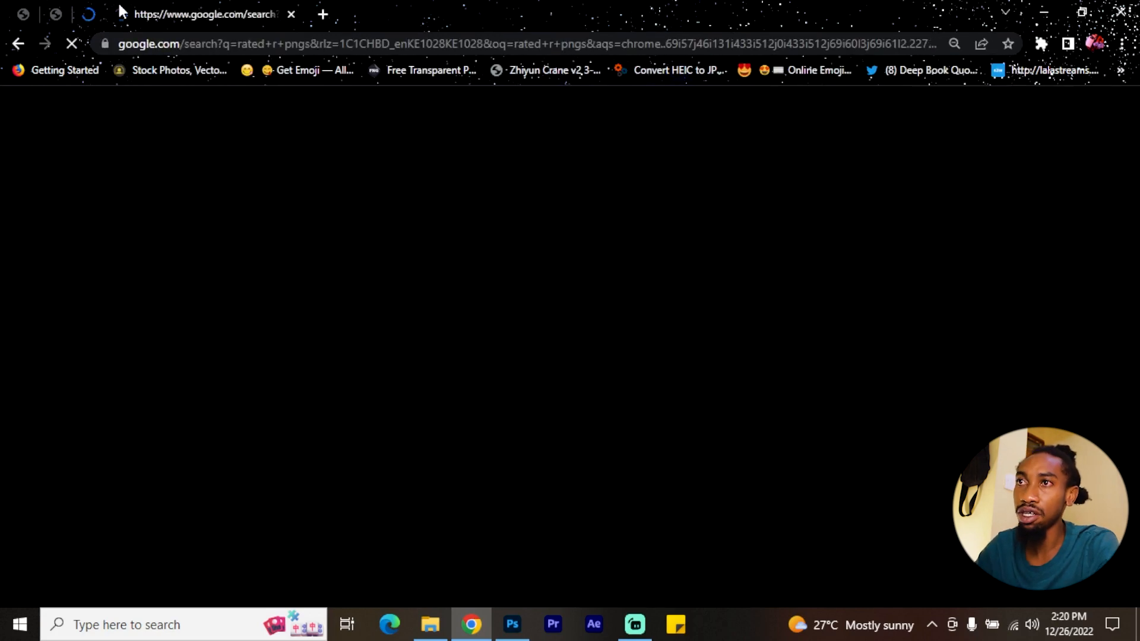
{"action": "left_click", "coordinate": [237, 169]}
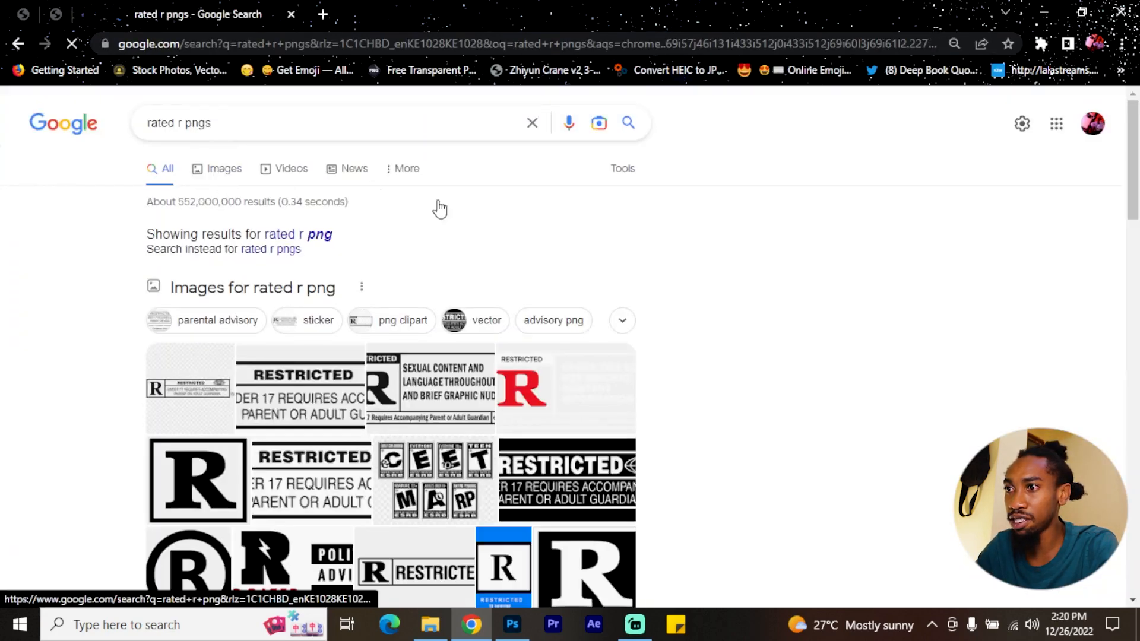
Return to the parental advisory png search and browse its image results for a suitable label
{"action": "left_click", "coordinate": [95, 16]}
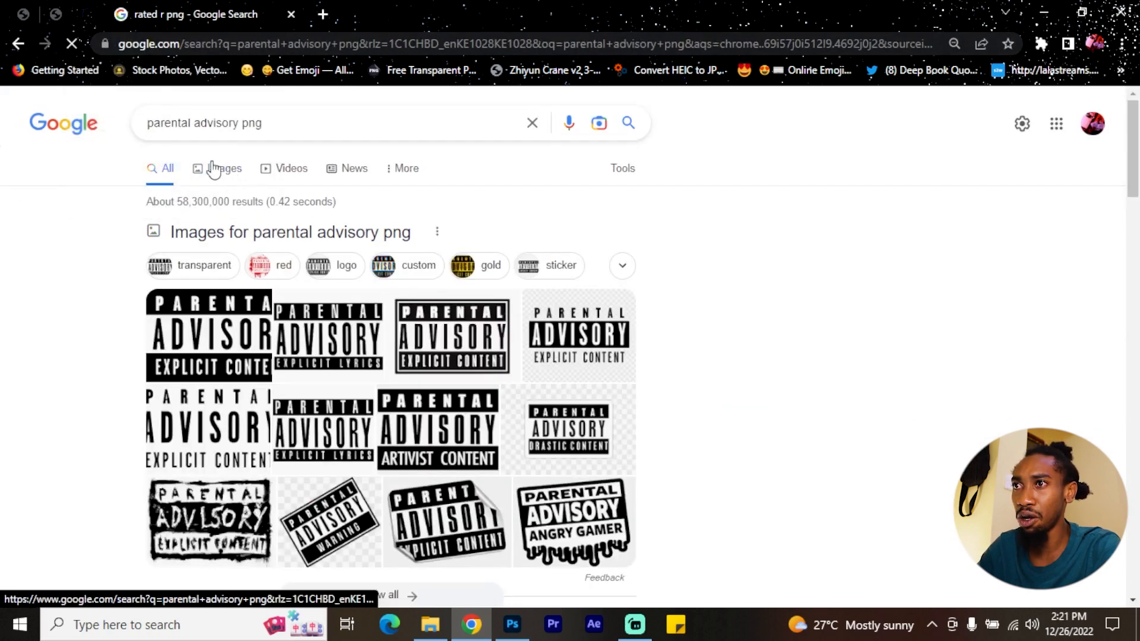
{"action": "left_click", "coordinate": [221, 168]}
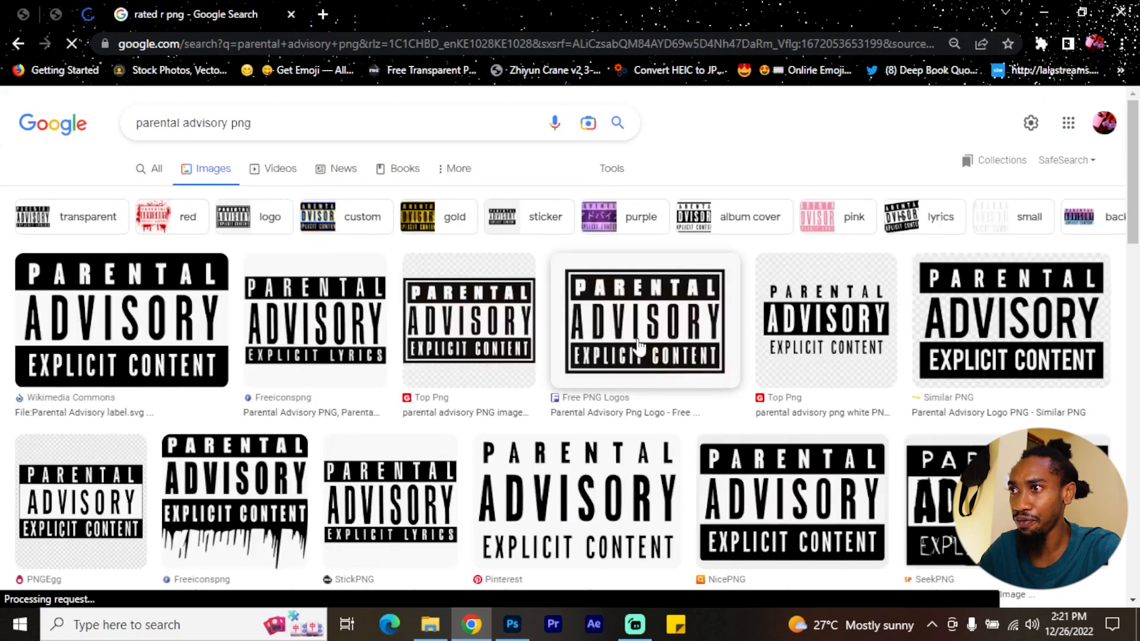
{"action": "scroll", "coordinate": [594, 338], "scroll_direction": "down", "scroll_amount": 7}
{"action": "left_click", "coordinate": [471, 624]}
Place pngegg(1) from the ICONS folder into the Photoshop poster, scaled to about 15% in the lower-right corner of the artwork
{"action": "left_click", "coordinate": [430, 625]}
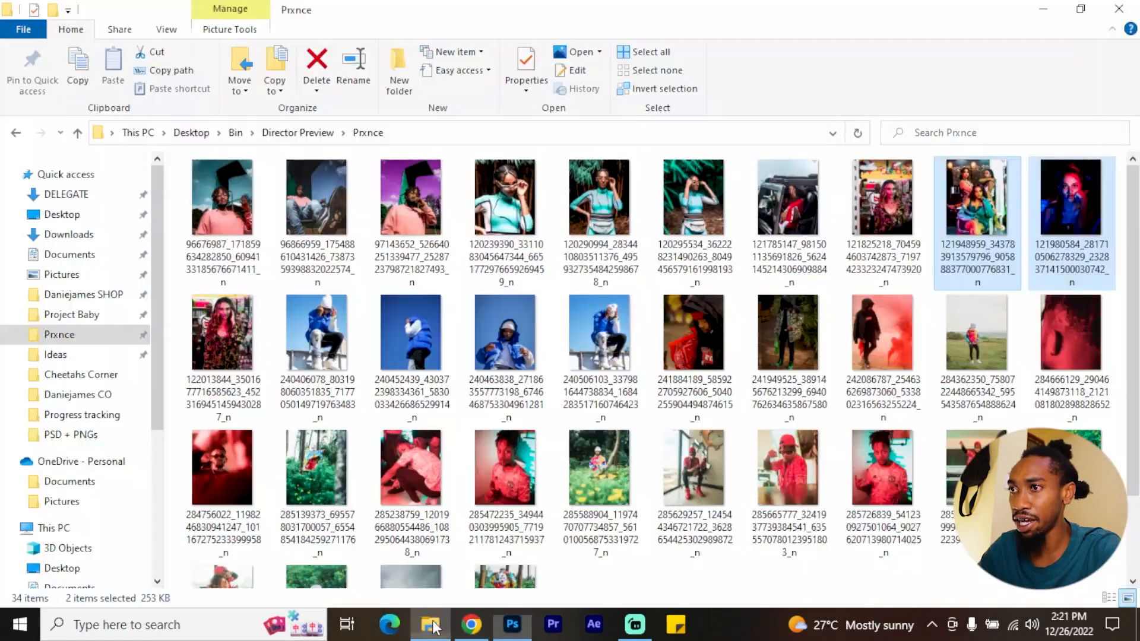
{"action": "left_click", "coordinate": [62, 174]}
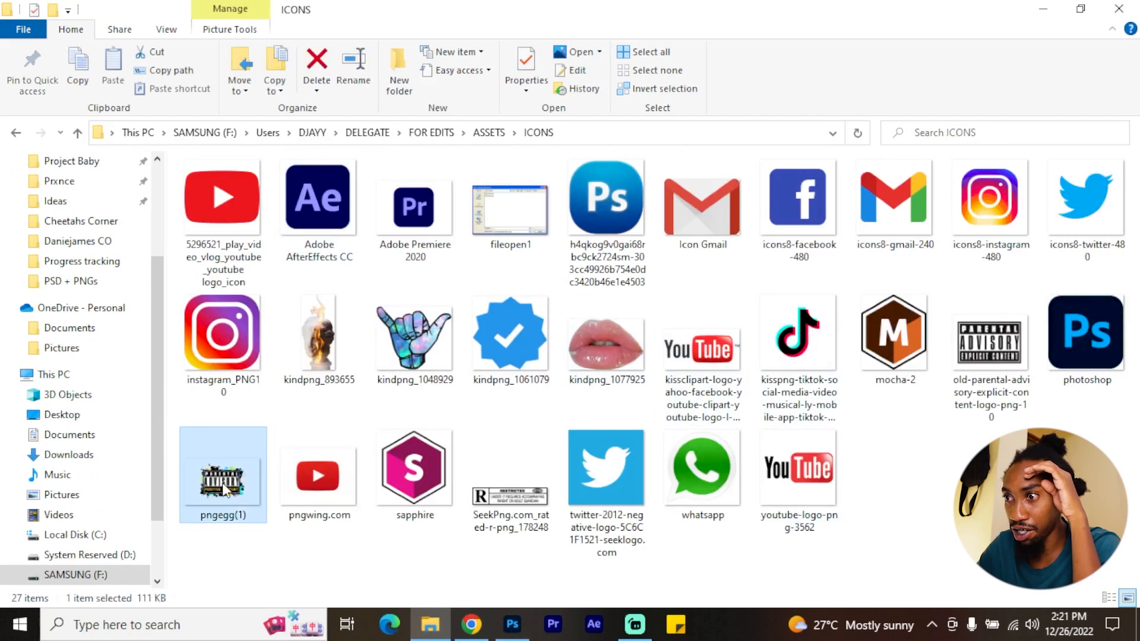
{"action": "left_click_drag", "start_coordinate": [245, 473], "coordinate": [510, 518]}
{"action": "left_click_drag", "start_coordinate": [579, 353], "coordinate": [616, 562]}
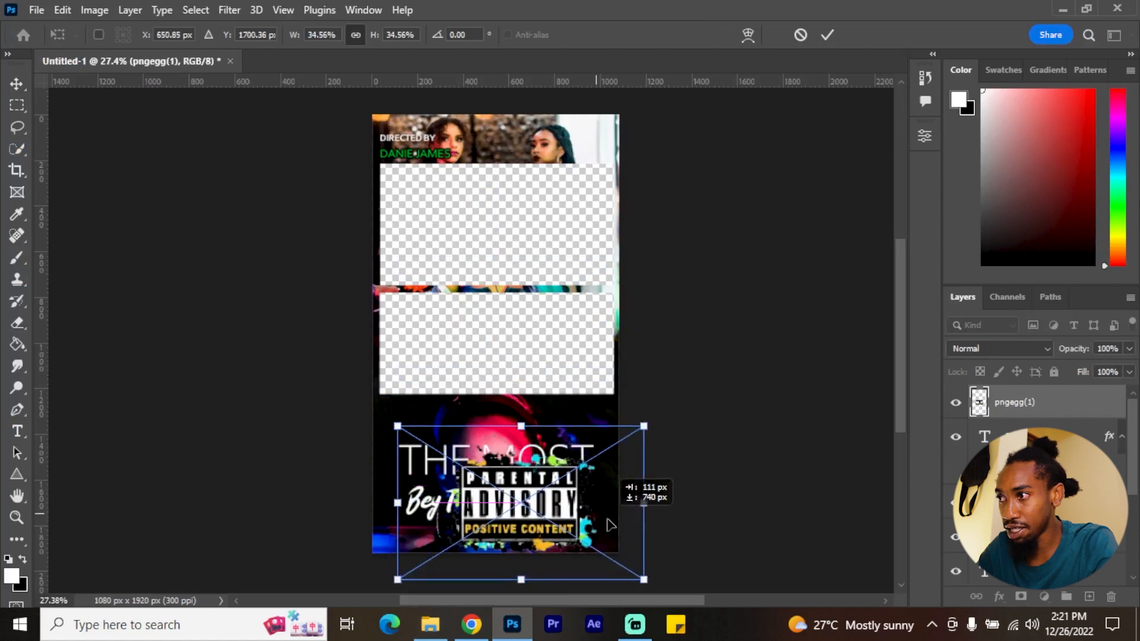
{"action": "left_click_drag", "start_coordinate": [648, 425], "coordinate": [582, 465]}
{"action": "left_click_drag", "start_coordinate": [584, 527], "coordinate": [639, 545]}
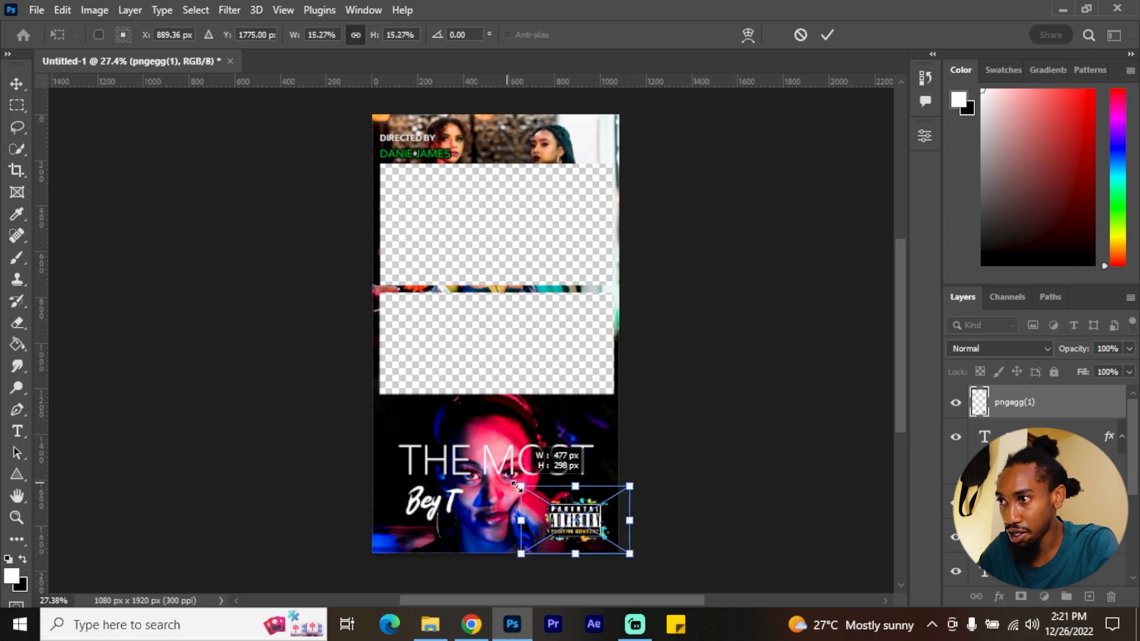
{"action": "key", "text": "Return"}
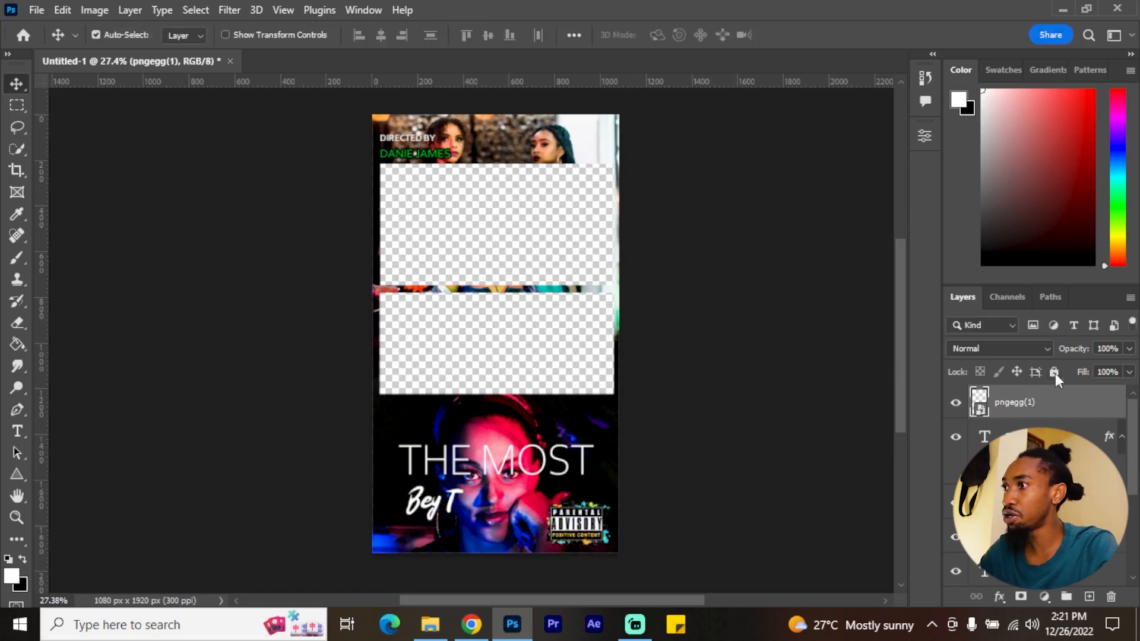
Set the blend mode of the pngegg(1) layer to Screen
{"action": "left_click", "coordinate": [1022, 348]}
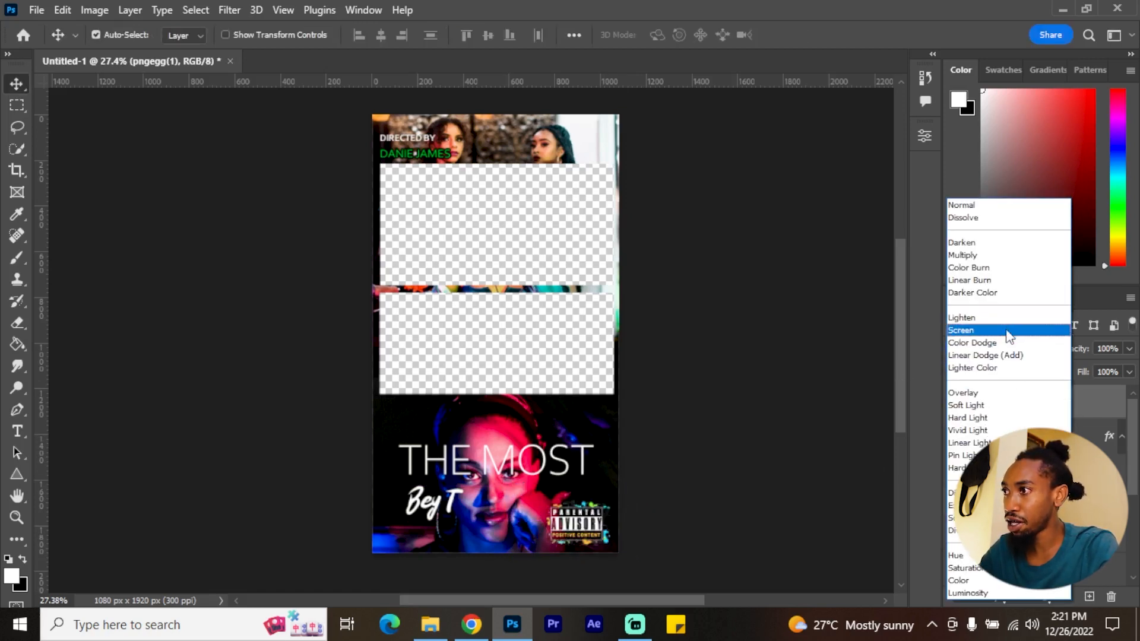
{"action": "left_click", "coordinate": [1008, 330]}
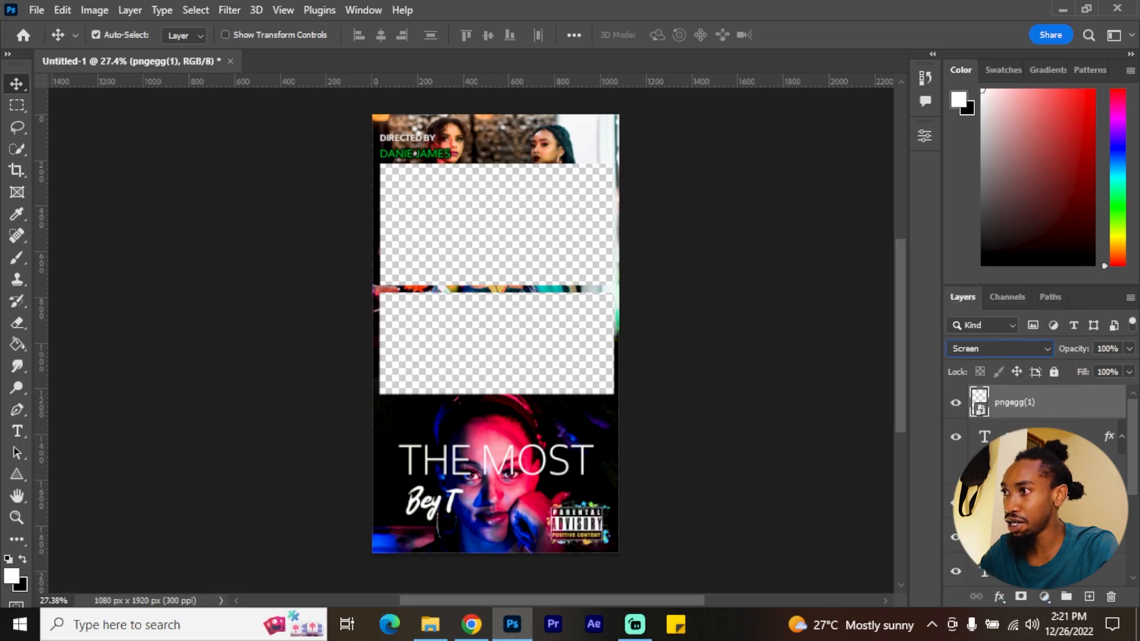
{"action": "mouse_move", "coordinate": [900, 361]}
{"action": "left_mouse_down"}
{"action": "mouse_move", "coordinate": [899, 305]}
{"action": "mouse_move", "coordinate": [901, 372]}
{"action": "mouse_move", "coordinate": [897, 347]}
{"action": "left_mouse_up"}
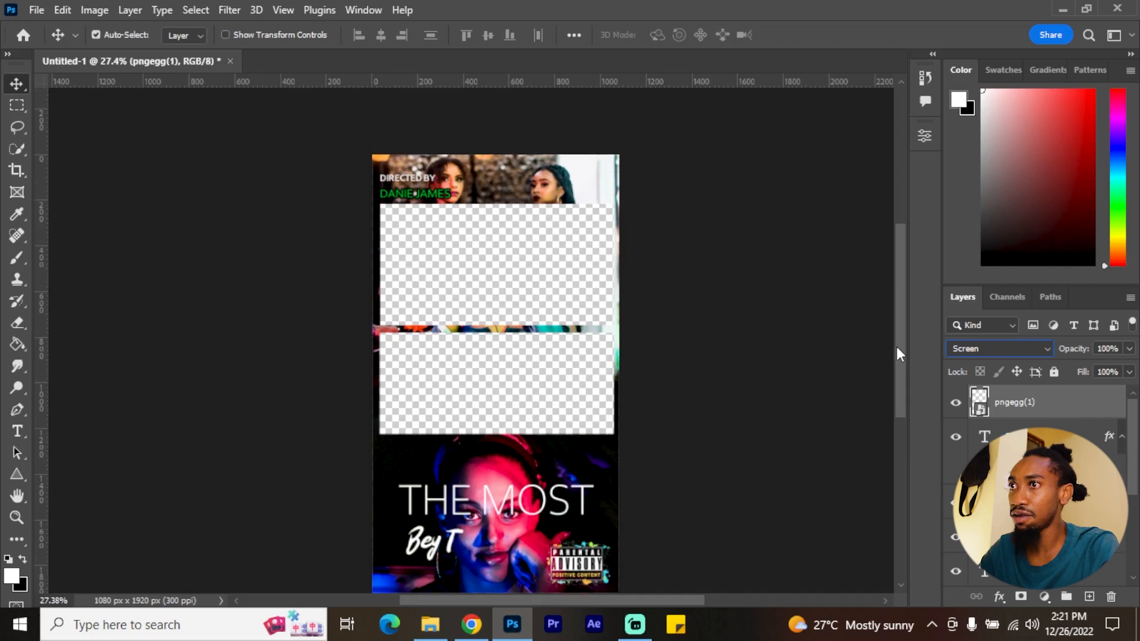
Create another document measuring 1080 x 1920 px at 300 ppi
{"action": "left_click", "coordinate": [37, 10]}
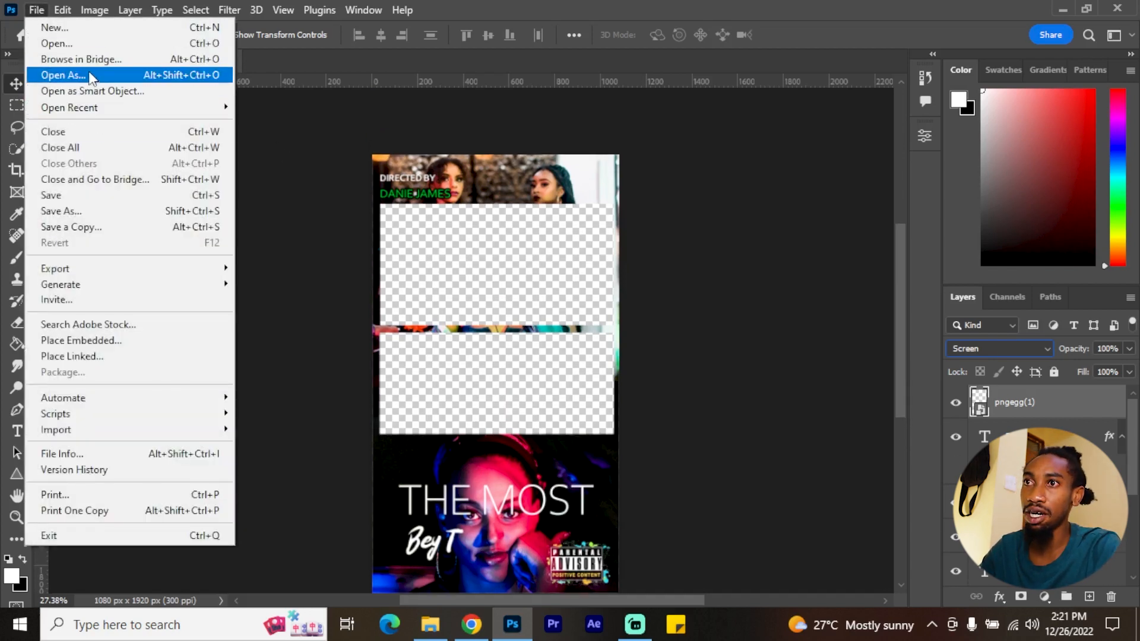
{"action": "left_click", "coordinate": [54, 28]}
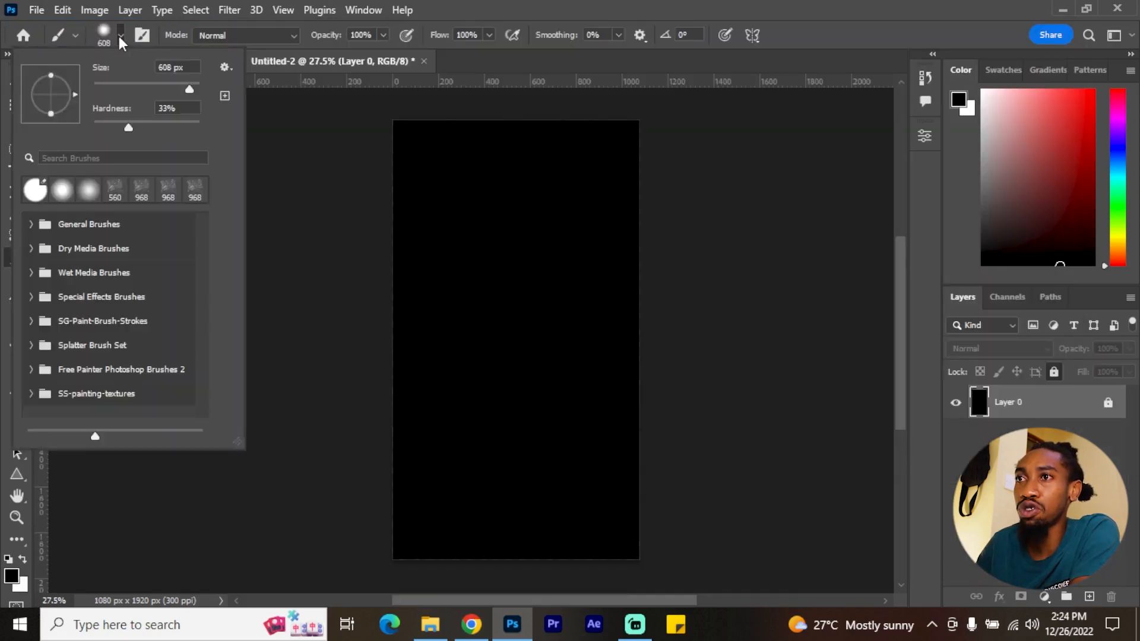
Locate SG-Paint-Brush-Strokes in the SG_Paint_Brushes folder for brush import, but cancel without loading it
{"action": "left_click", "coordinate": [224, 68]}
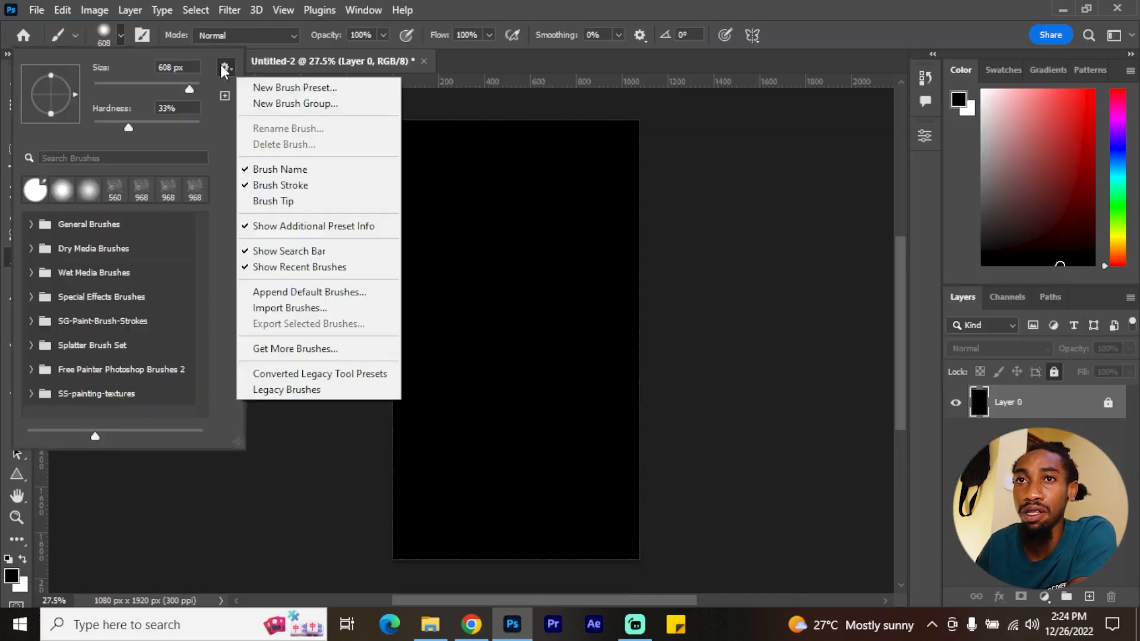
{"action": "left_click", "coordinate": [482, 2]}
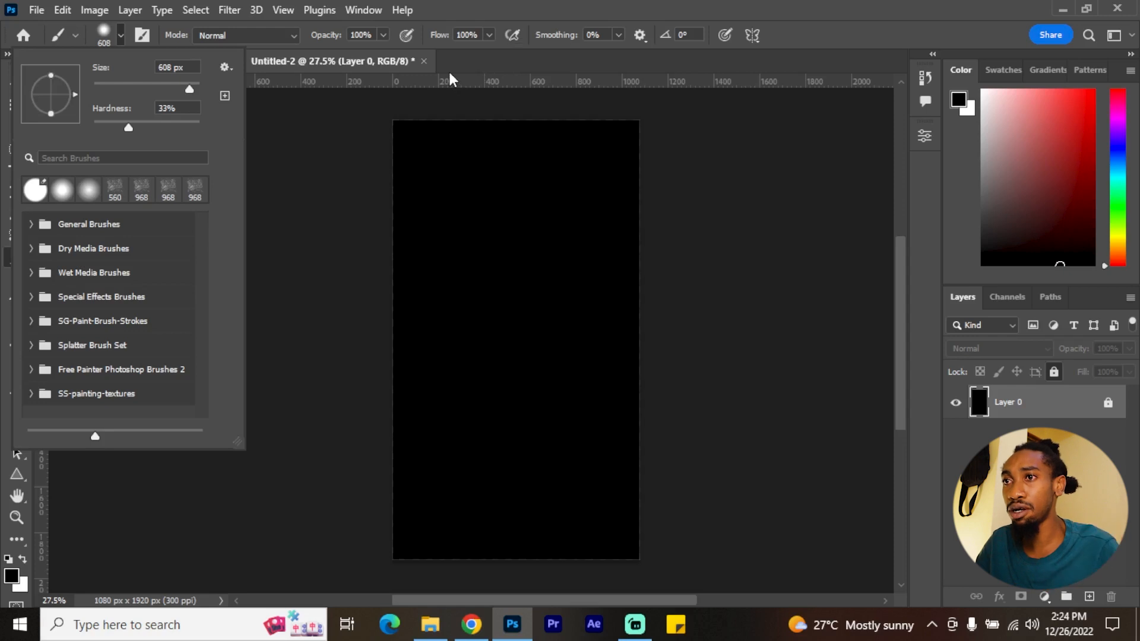
{"action": "left_click", "coordinate": [228, 66]}
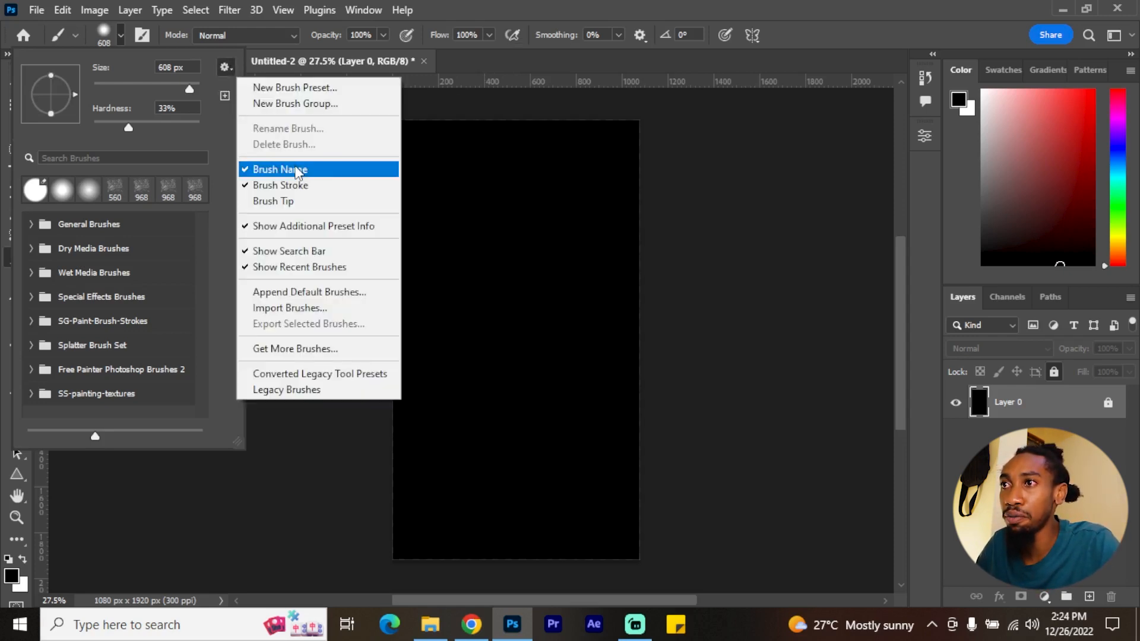
{"action": "left_click", "coordinate": [305, 308]}
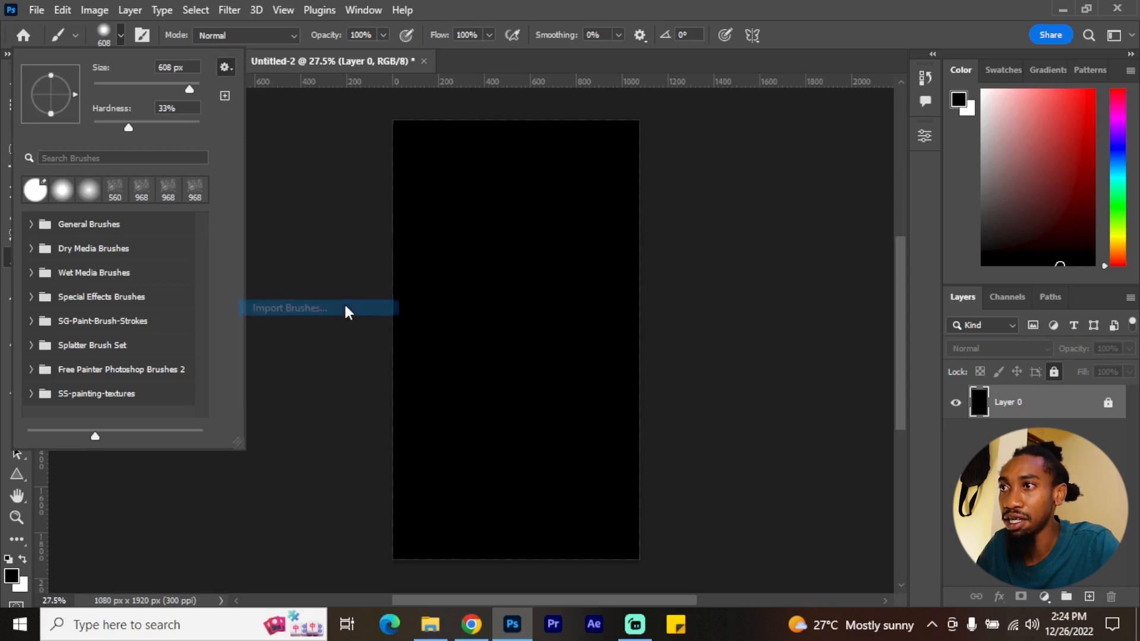
{"action": "left_click_drag", "start_coordinate": [565, 176], "coordinate": [565, 247]}
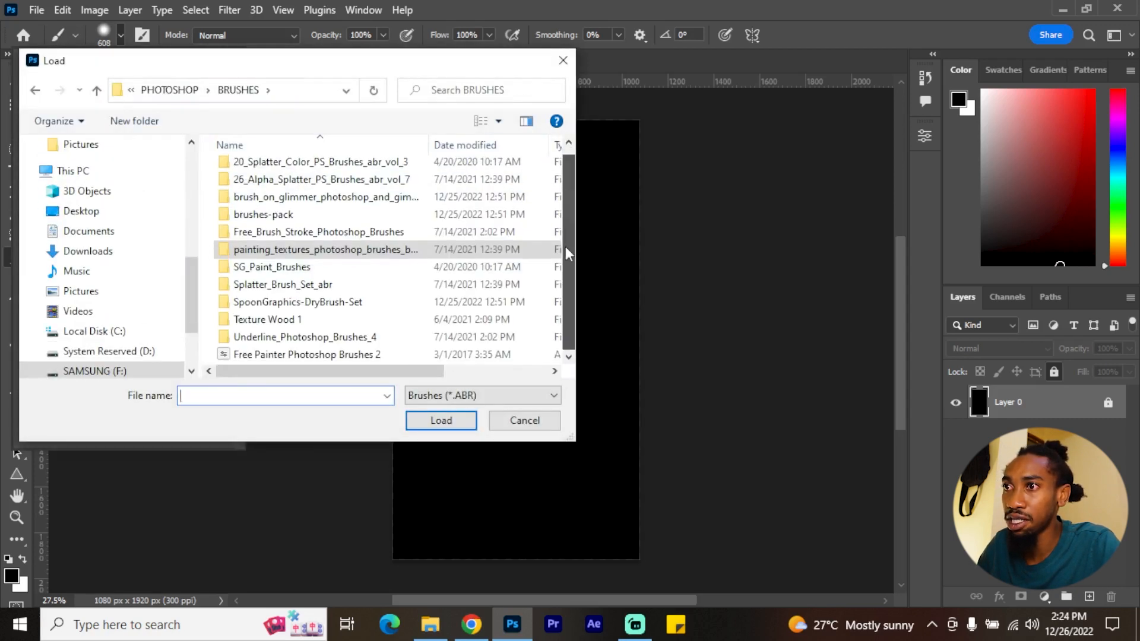
{"action": "double_click", "coordinate": [293, 267]}
{"action": "left_click", "coordinate": [301, 190]}
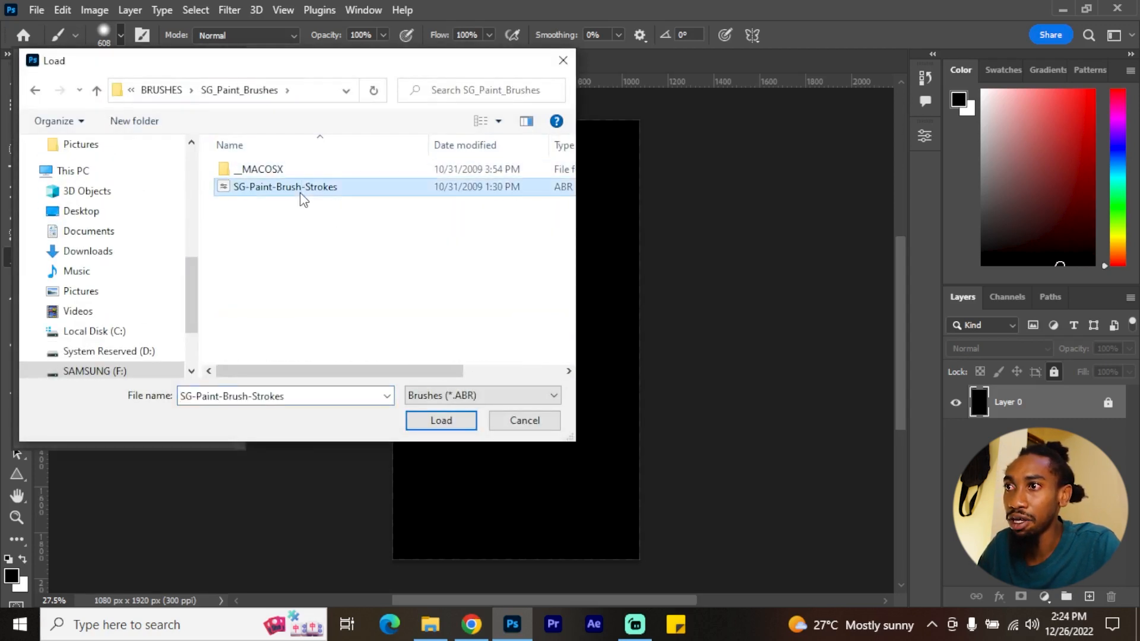
{"action": "left_click", "coordinate": [525, 420]}
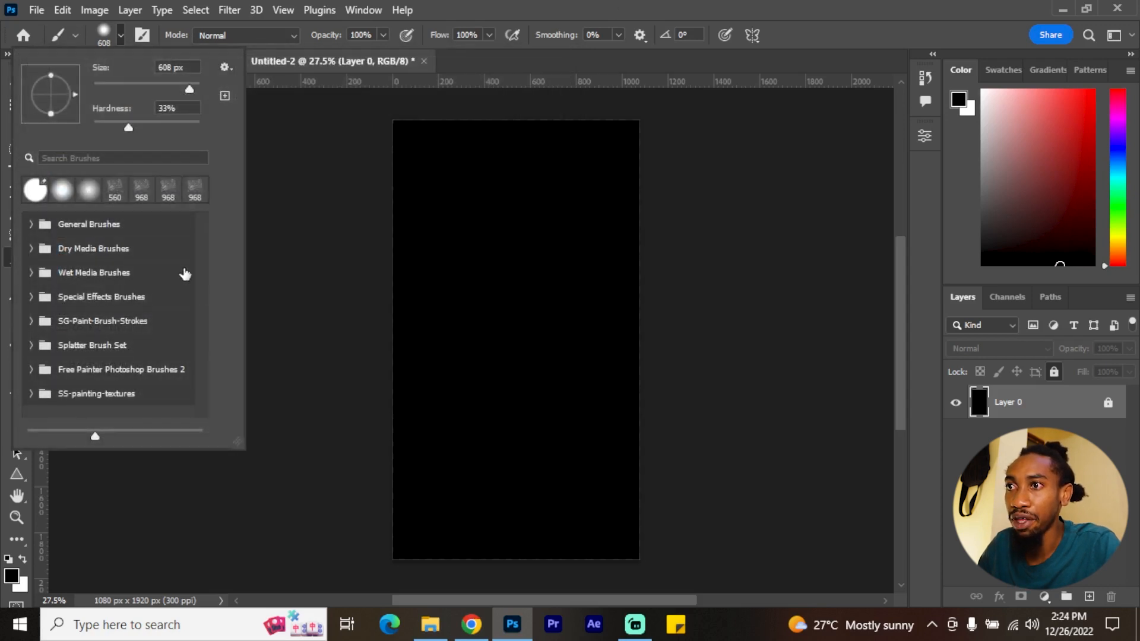
Choose a soft round brush from the recent brushes and unlock Layer 0
{"action": "left_click", "coordinate": [64, 191]}
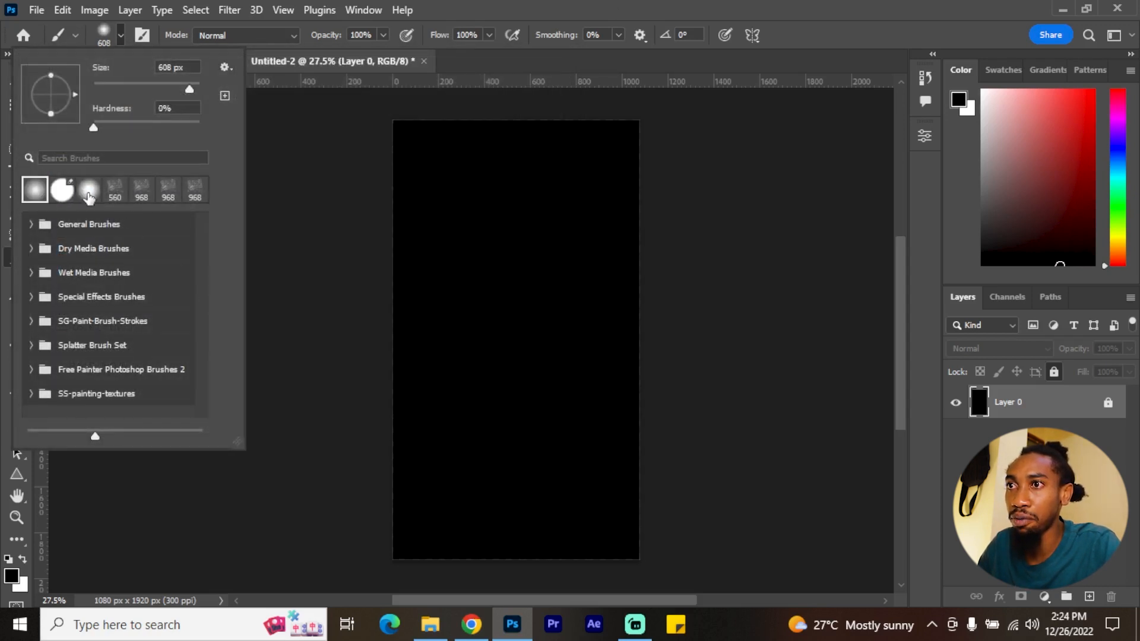
{"action": "left_click", "coordinate": [1083, 402]}
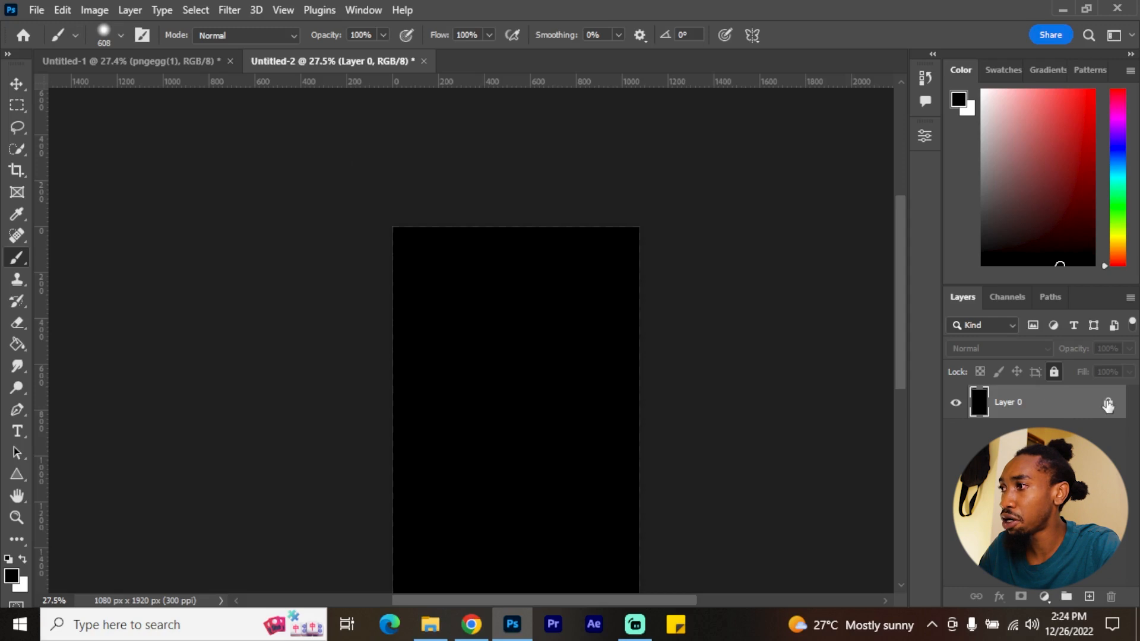
{"action": "left_click_drag", "start_coordinate": [484, 384], "coordinate": [433, 281]}
Select the soft round brush from General Brushes and enlarge it to about 761 px
{"action": "left_click", "coordinate": [121, 35]}
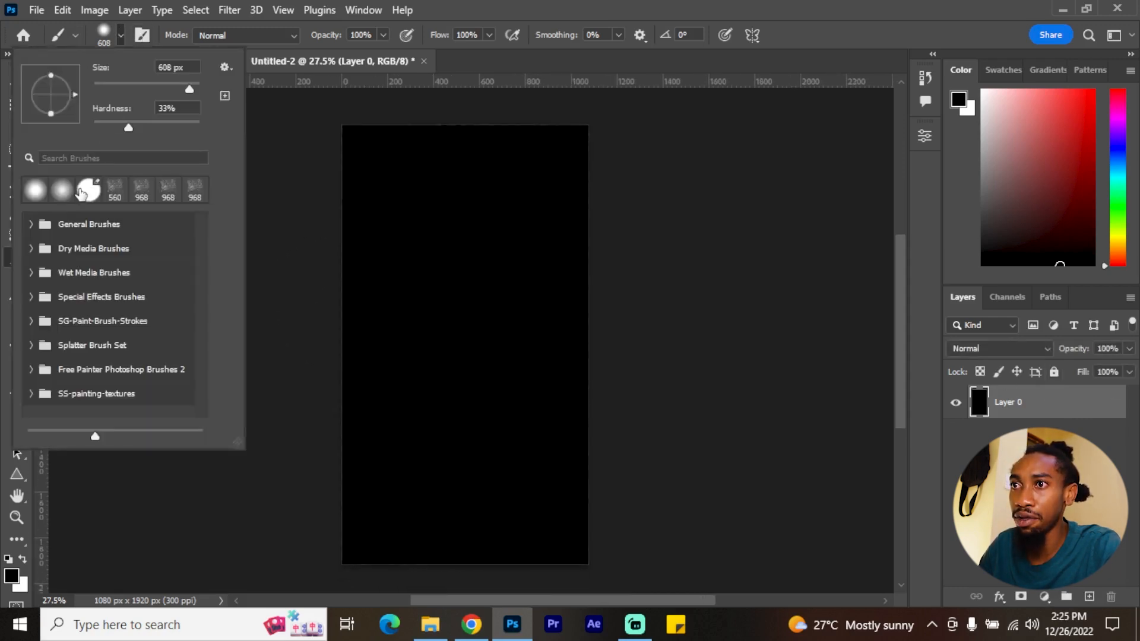
{"action": "left_click", "coordinate": [30, 224]}
{"action": "double_click", "coordinate": [103, 267]}
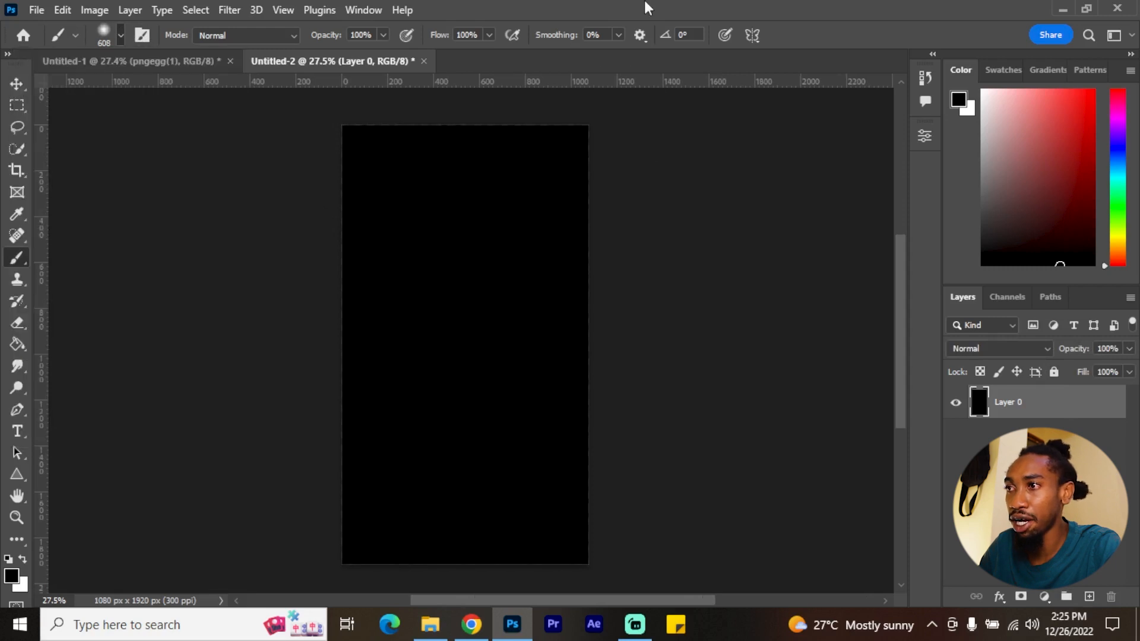
{"action": "left_click_drag", "start_coordinate": [433, 326], "coordinate": [454, 328]}
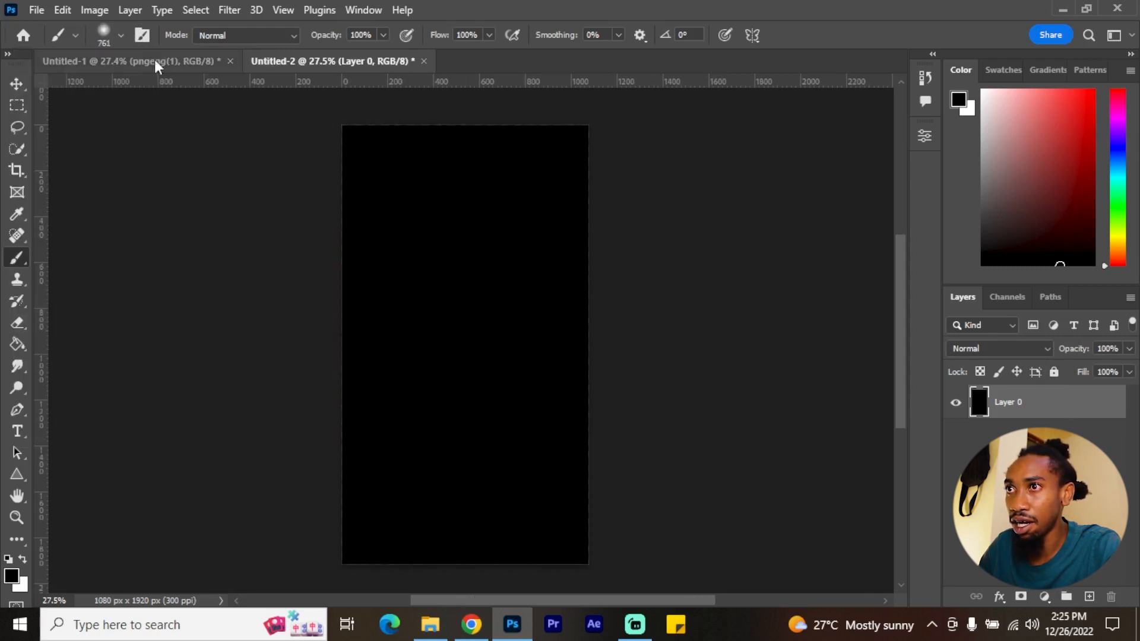
Switch to the hard round brush from General Brushes
{"action": "left_click", "coordinate": [121, 35]}
{"action": "left_click", "coordinate": [129, 306]}
{"action": "left_click", "coordinate": [847, 5]}
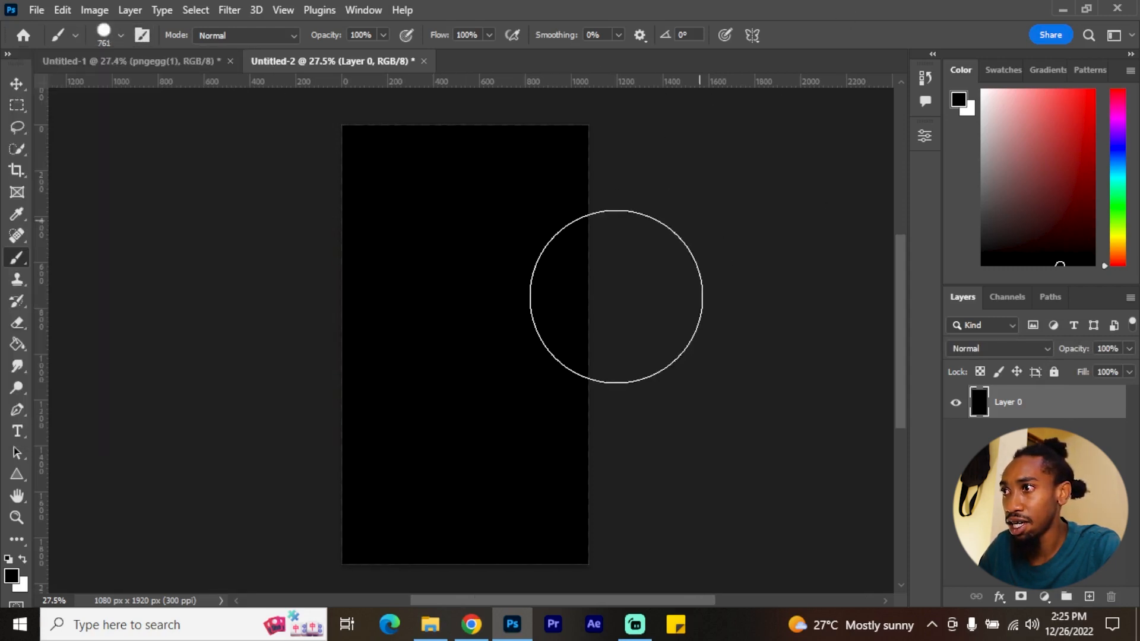
Soften the brush edge, size the brush to about 768 px and make white the foreground colour
{"action": "mouse_move", "coordinate": [510, 208]}
{"action": "left_mouse_down"}
{"action": "mouse_move", "coordinate": [504, 262]}
{"action": "mouse_move", "coordinate": [495, 191]}
{"action": "left_mouse_up"}
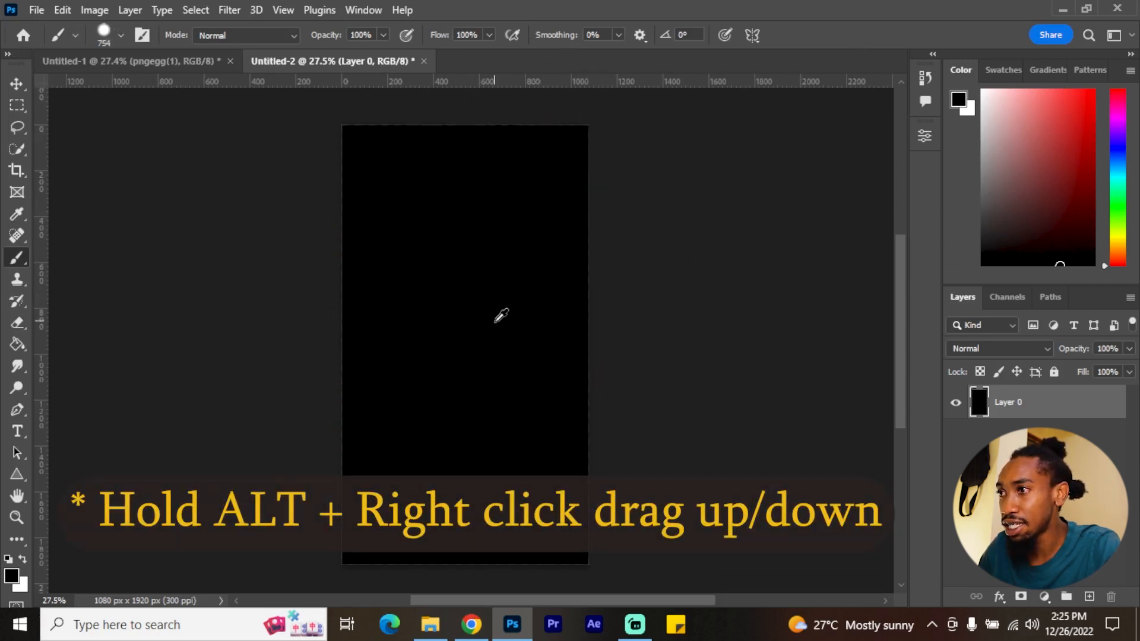
{"action": "mouse_move", "coordinate": [495, 321]}
{"action": "left_mouse_down"}
{"action": "mouse_move", "coordinate": [499, 395]}
{"action": "mouse_move", "coordinate": [484, 262]}
{"action": "mouse_move", "coordinate": [503, 492]}
{"action": "mouse_move", "coordinate": [484, 329]}
{"action": "left_mouse_up"}
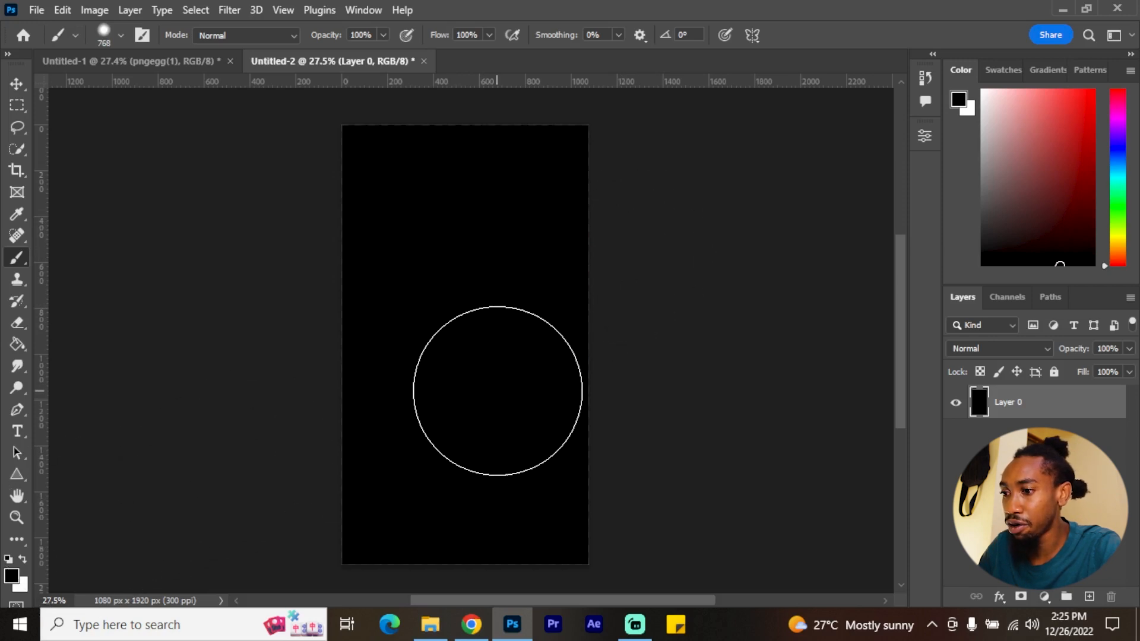
{"action": "key", "text": "x"}
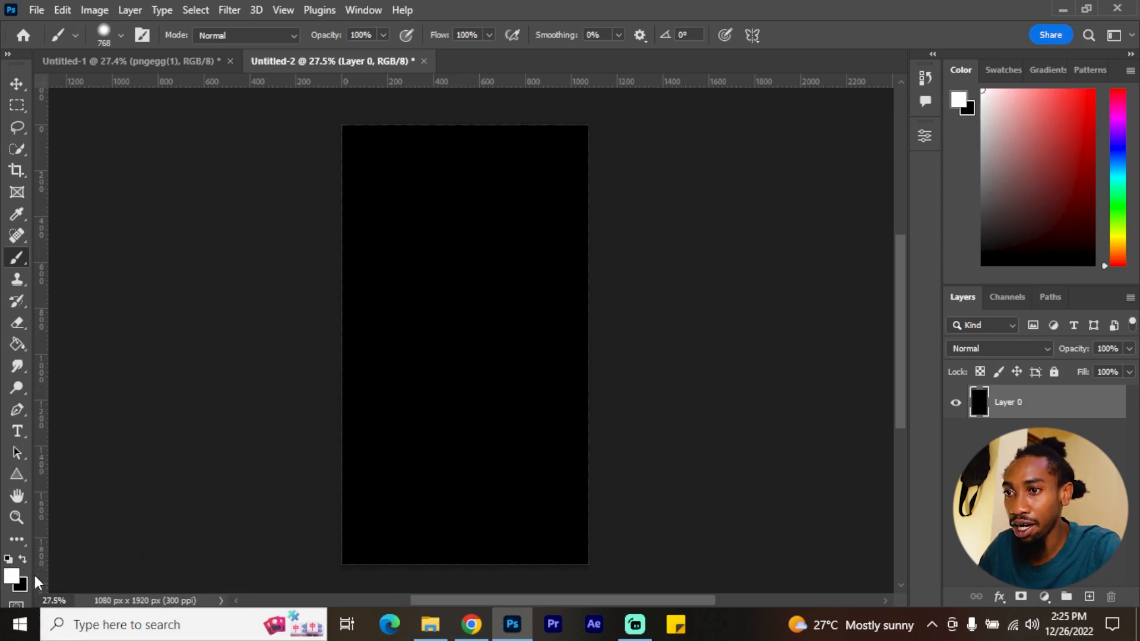
Paint a wide white diagonal band across the middle of the black canvas with the 768 px brush
{"action": "key", "text": "x"}
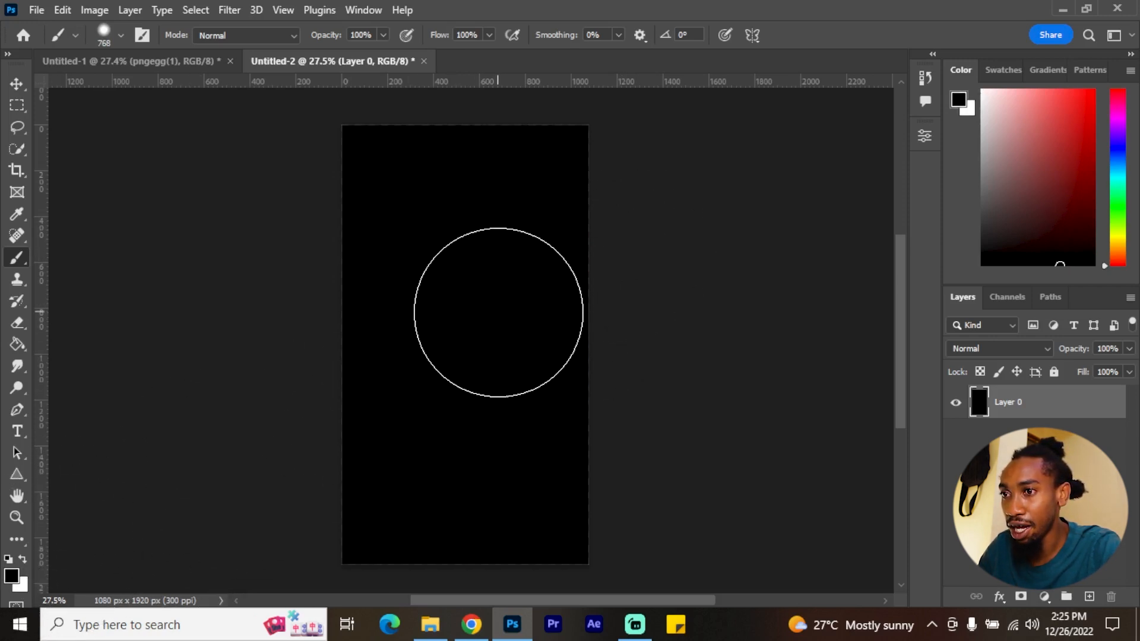
{"action": "key", "text": "x"}
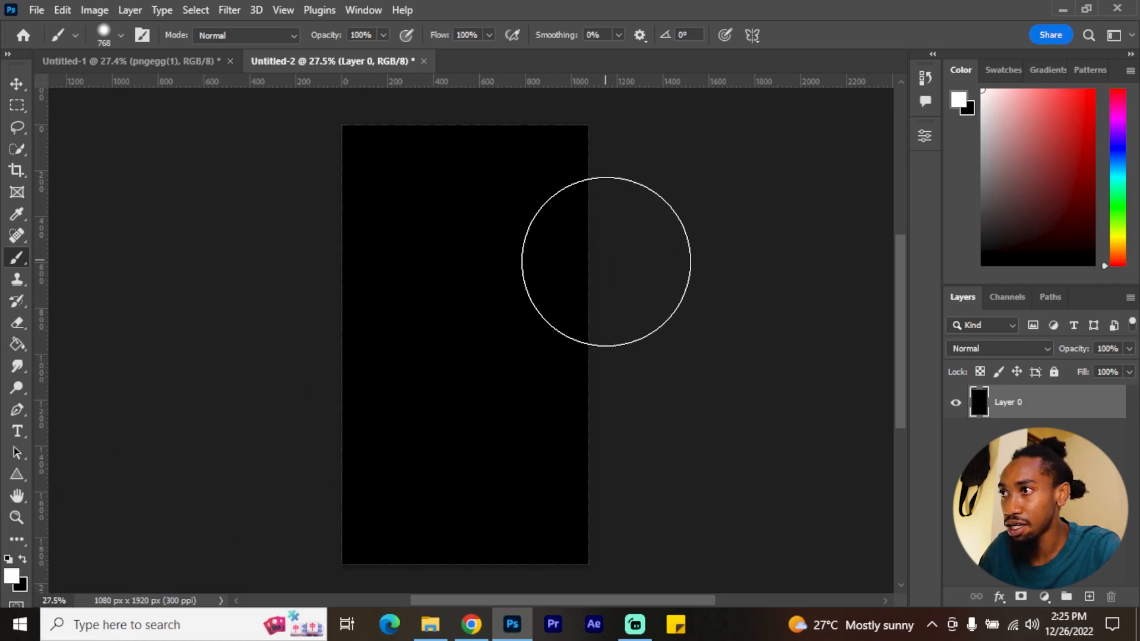
{"action": "mouse_move", "coordinate": [606, 261]}
{"action": "left_mouse_down"}
{"action": "mouse_move", "coordinate": [524, 265]}
{"action": "mouse_move", "coordinate": [443, 418]}
{"action": "mouse_move", "coordinate": [199, 504]}
{"action": "mouse_move", "coordinate": [606, 307]}
{"action": "left_mouse_up"}
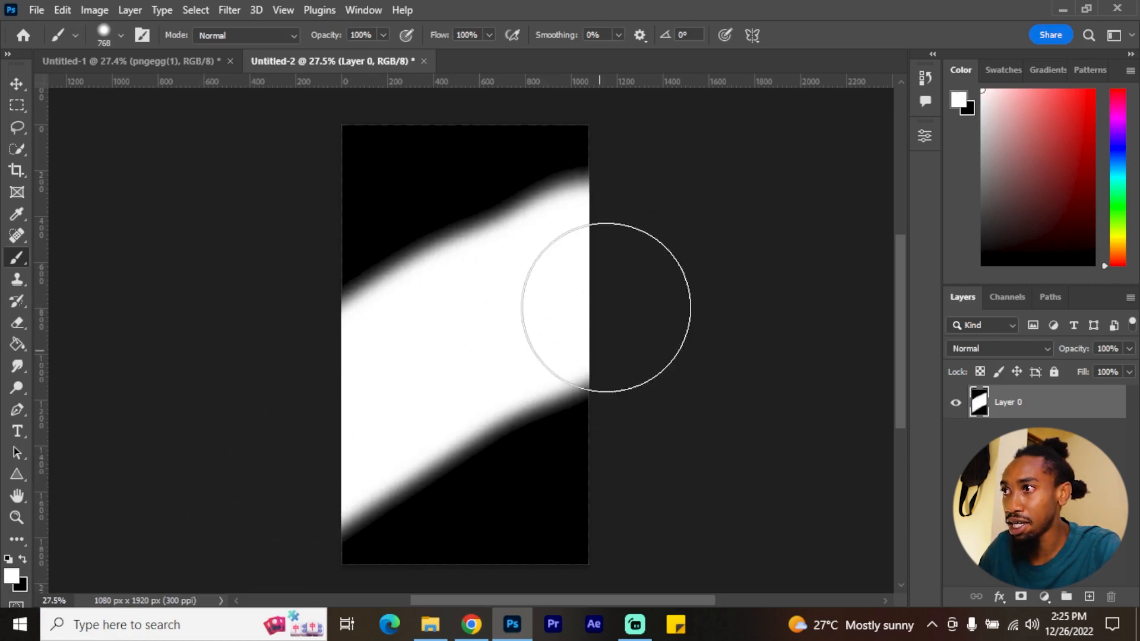
Reduce the brush to about 434 px and even out the upper and lower edges of the white diagonal band
{"action": "right_click", "coordinate": [478, 379]}
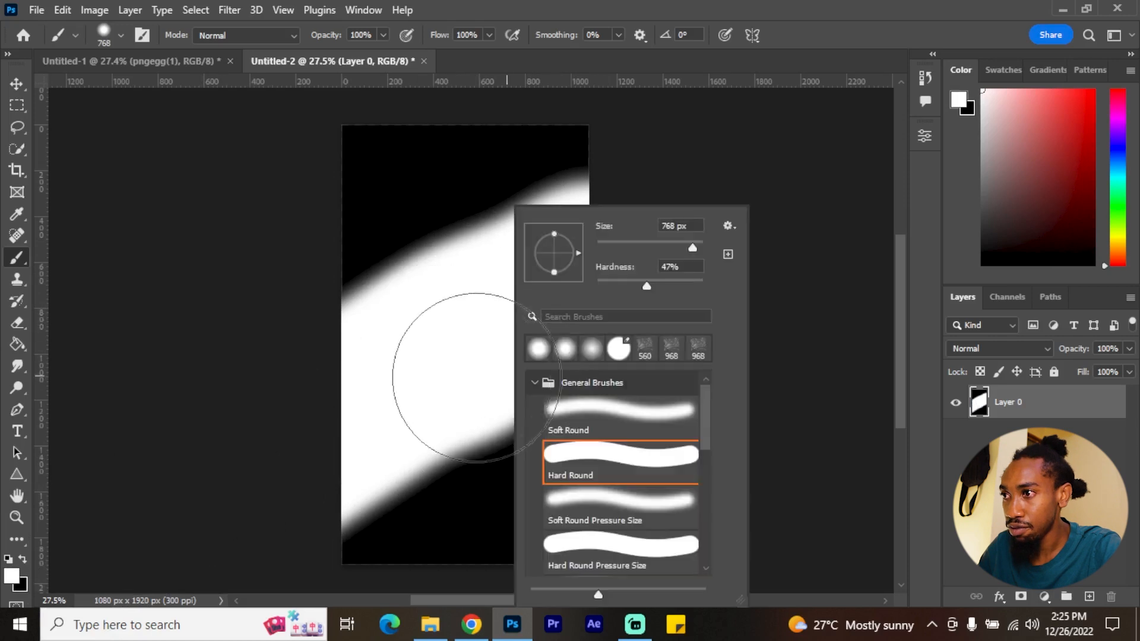
{"action": "mouse_move", "coordinate": [453, 365]}
{"action": "left_mouse_down"}
{"action": "mouse_move", "coordinate": [391, 378]}
{"action": "mouse_move", "coordinate": [411, 386]}
{"action": "left_mouse_up"}
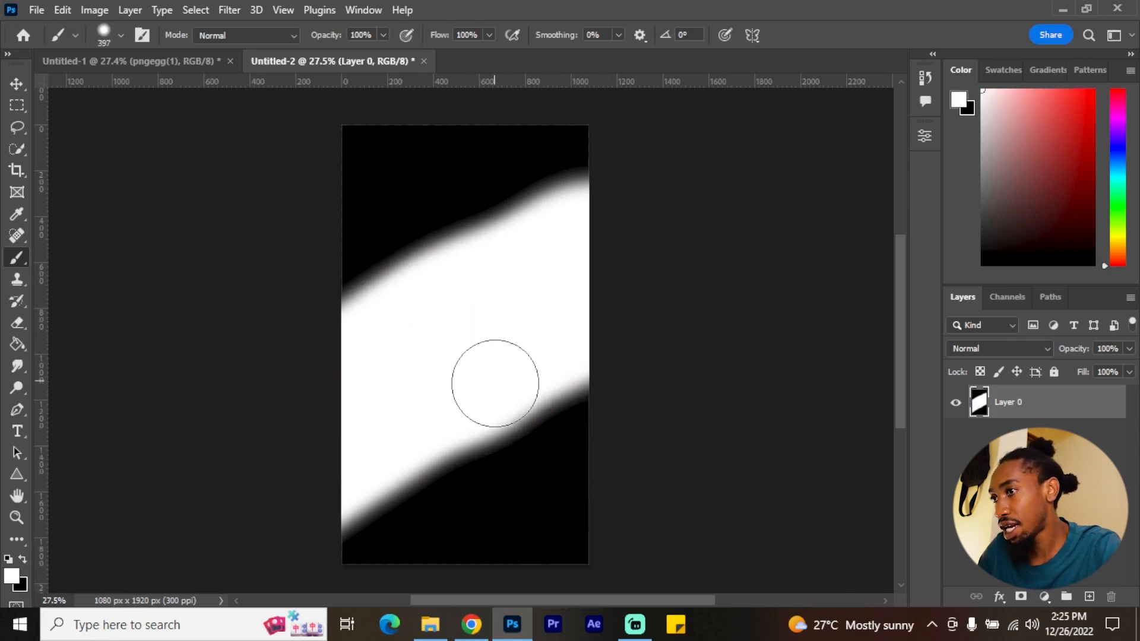
{"action": "mouse_move", "coordinate": [445, 383]}
{"action": "left_mouse_down"}
{"action": "mouse_move", "coordinate": [445, 402]}
{"action": "mouse_move", "coordinate": [187, 517]}
{"action": "mouse_move", "coordinate": [425, 425]}
{"action": "mouse_move", "coordinate": [643, 265]}
{"action": "left_mouse_up"}
{"action": "mouse_move", "coordinate": [587, 198]}
{"action": "left_mouse_down"}
{"action": "mouse_move", "coordinate": [604, 215]}
{"action": "mouse_move", "coordinate": [533, 262]}
{"action": "mouse_move", "coordinate": [405, 315]}
{"action": "mouse_move", "coordinate": [333, 404]}
{"action": "left_mouse_up"}
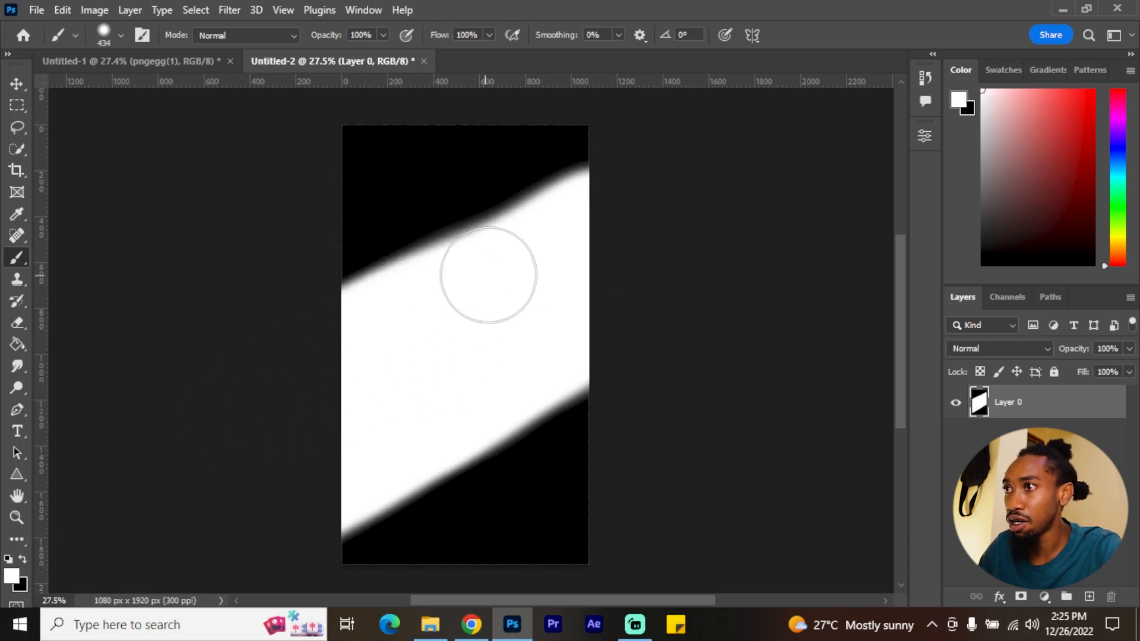
{"action": "left_click_drag", "start_coordinate": [546, 243], "coordinate": [465, 286]}
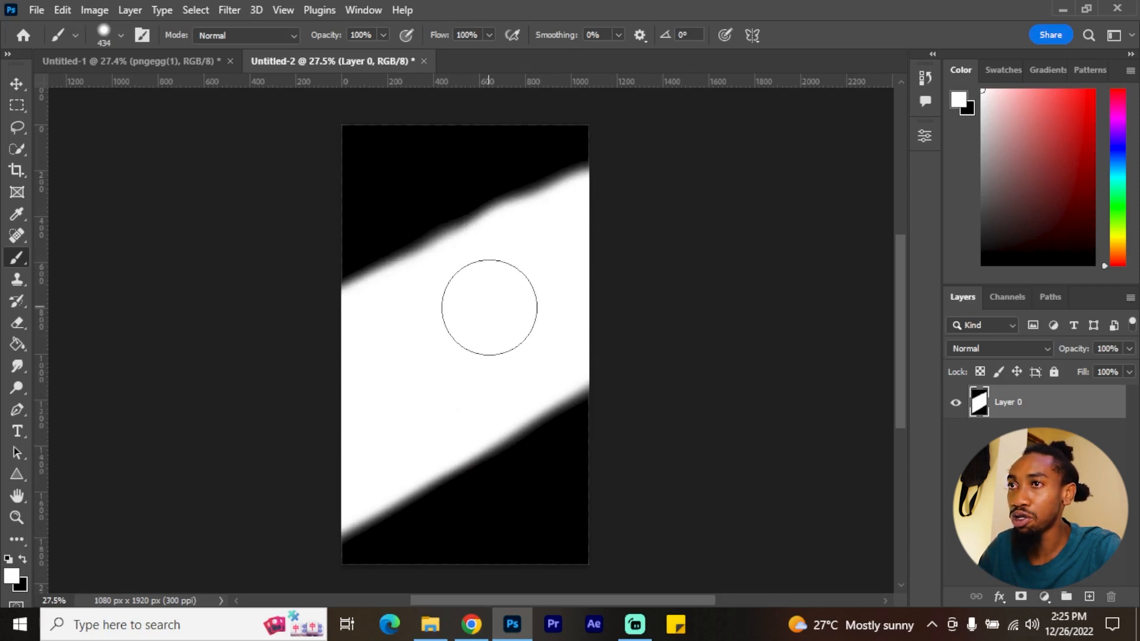
Try the texture01 brush from the SS-painting-textures set, reduced to about 358 px
{"action": "left_click", "coordinate": [119, 36]}
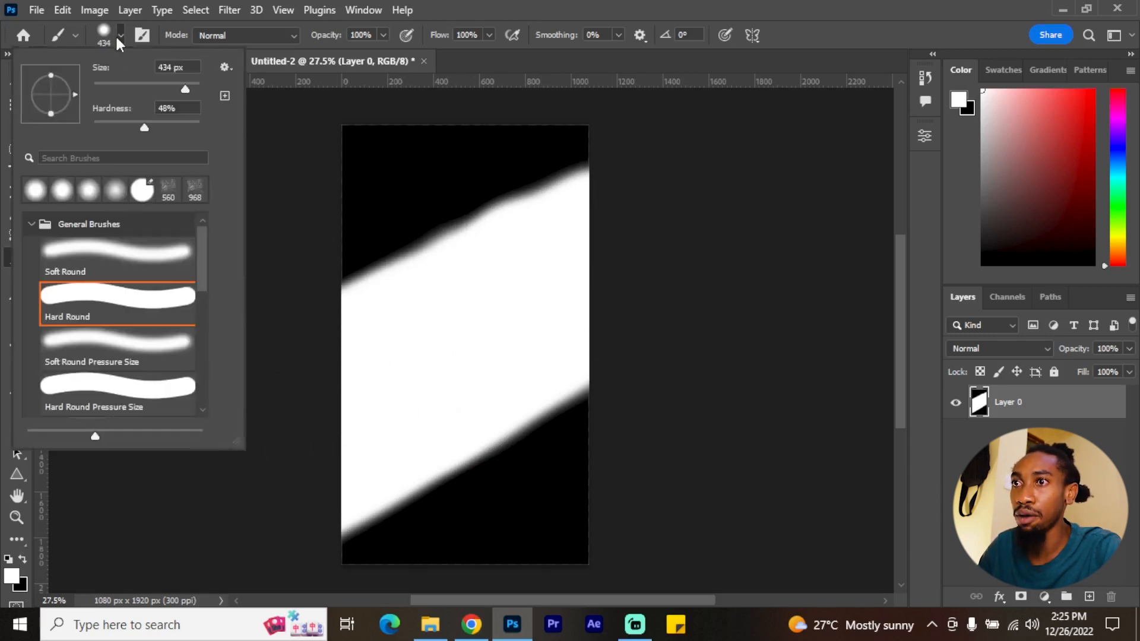
{"action": "left_click", "coordinate": [31, 225]}
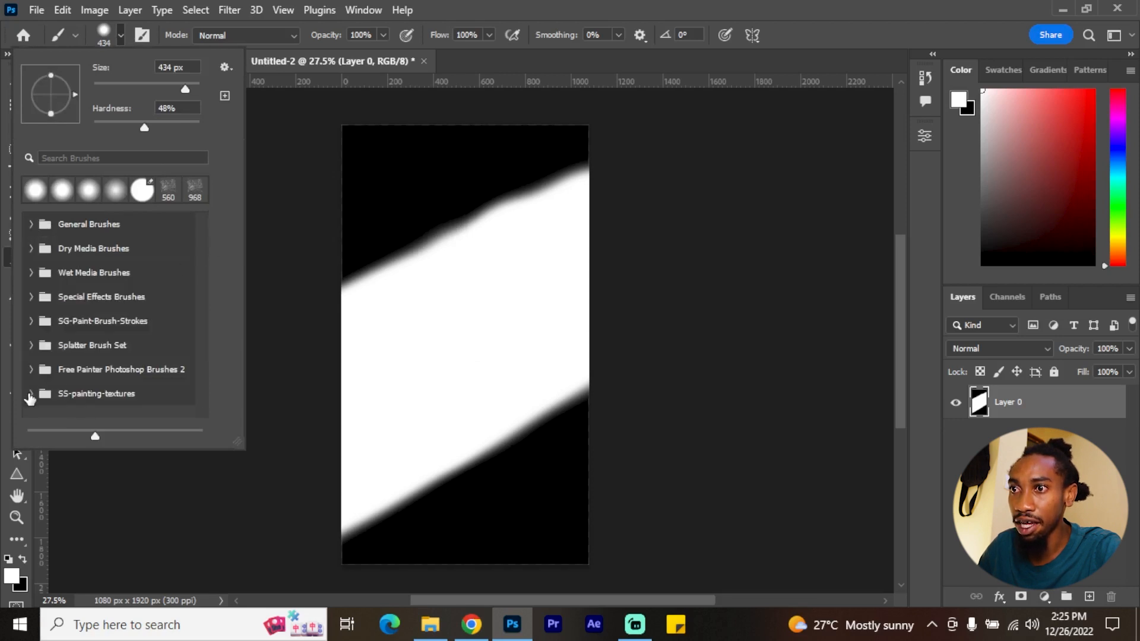
{"action": "scroll", "coordinate": [201, 247], "scroll_direction": "down", "scroll_amount": 5}
{"action": "left_click", "coordinate": [118, 349]}
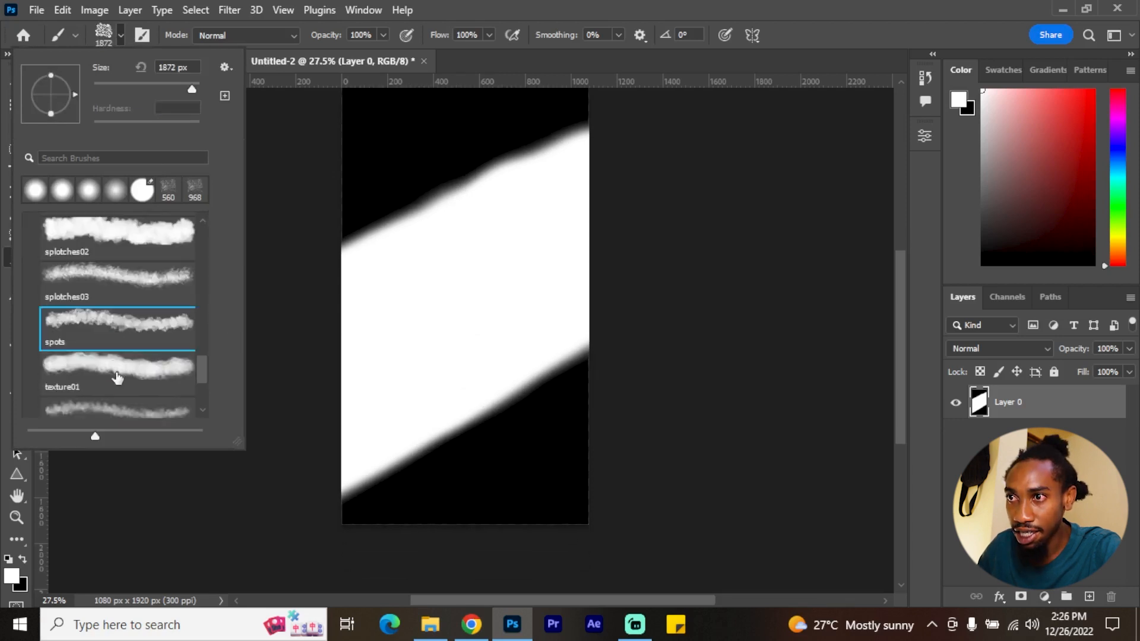
{"action": "left_click", "coordinate": [115, 372]}
{"action": "left_click", "coordinate": [775, 3]}
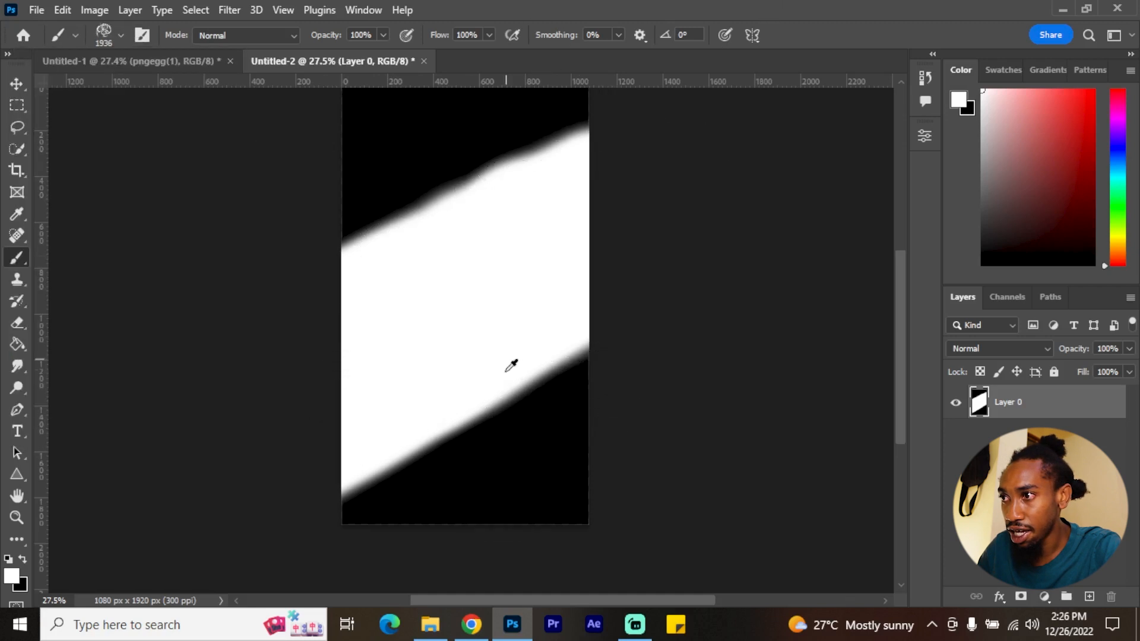
{"action": "left_click_drag", "start_coordinate": [503, 369], "coordinate": [424, 372]}
{"action": "left_click_drag", "start_coordinate": [549, 362], "coordinate": [454, 361]}
{"action": "mouse_move", "coordinate": [576, 368]}
{"action": "left_mouse_down"}
{"action": "mouse_move", "coordinate": [573, 337]}
{"action": "mouse_move", "coordinate": [547, 376]}
{"action": "left_mouse_up"}
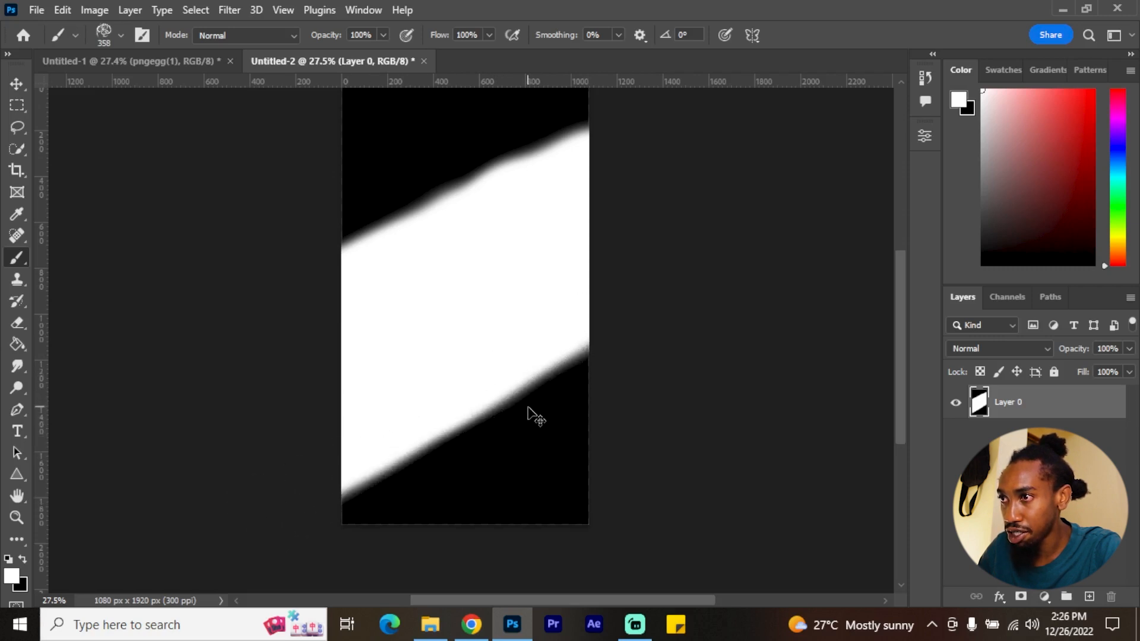
Select the writing texture brush, size it to about 648 px and roughen the lower edge of the white band
{"action": "left_click", "coordinate": [121, 37]}
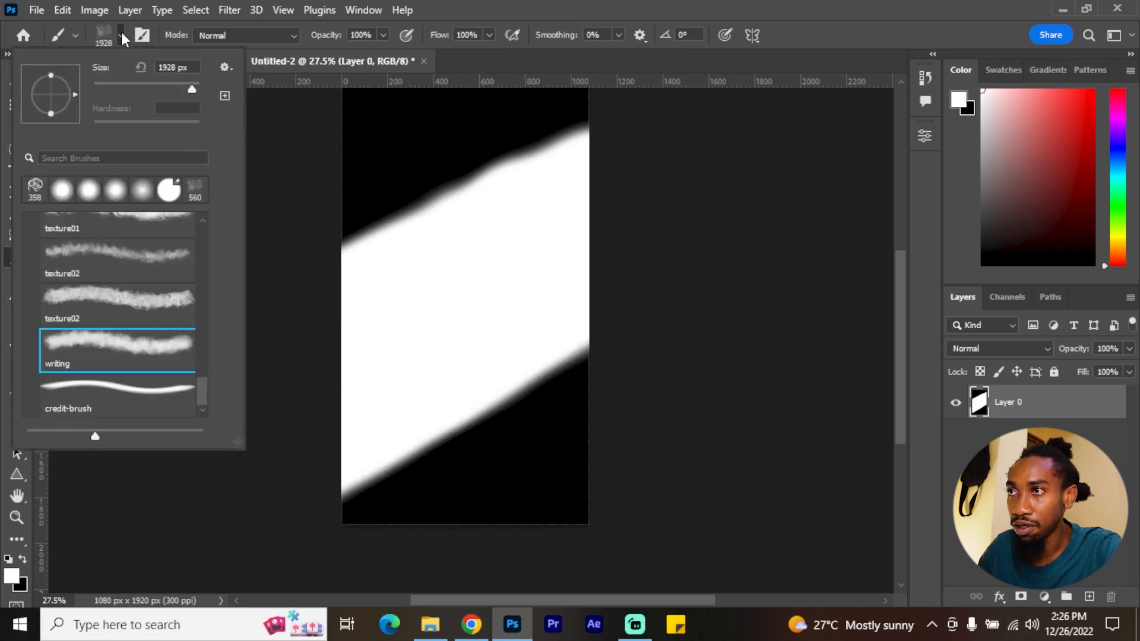
{"action": "left_click", "coordinate": [473, 5]}
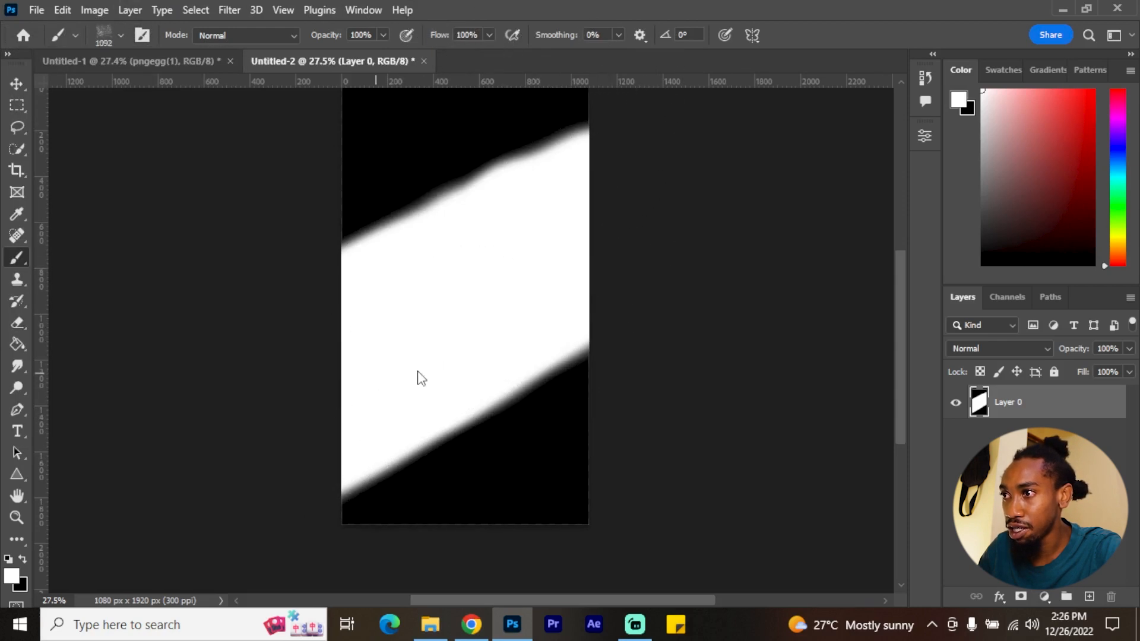
{"action": "left_click_drag", "start_coordinate": [506, 330], "coordinate": [463, 338]}
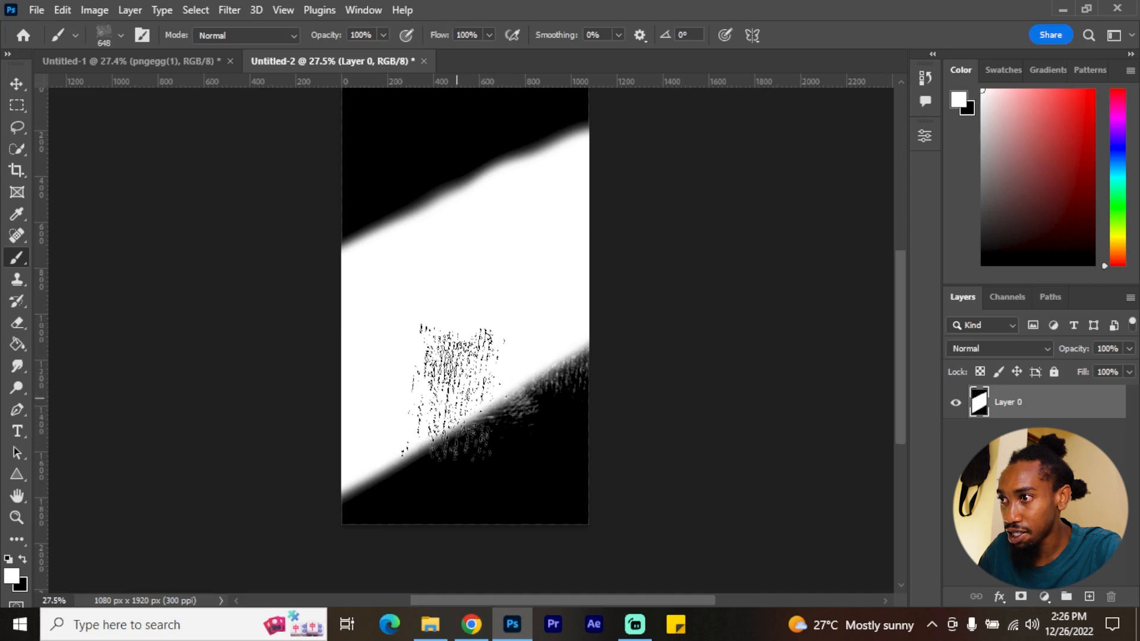
{"action": "mouse_move", "coordinate": [409, 412]}
{"action": "left_mouse_down"}
{"action": "mouse_move", "coordinate": [222, 496]}
{"action": "mouse_move", "coordinate": [333, 440]}
{"action": "mouse_move", "coordinate": [742, 161]}
{"action": "mouse_move", "coordinate": [497, 353]}
{"action": "left_mouse_up"}
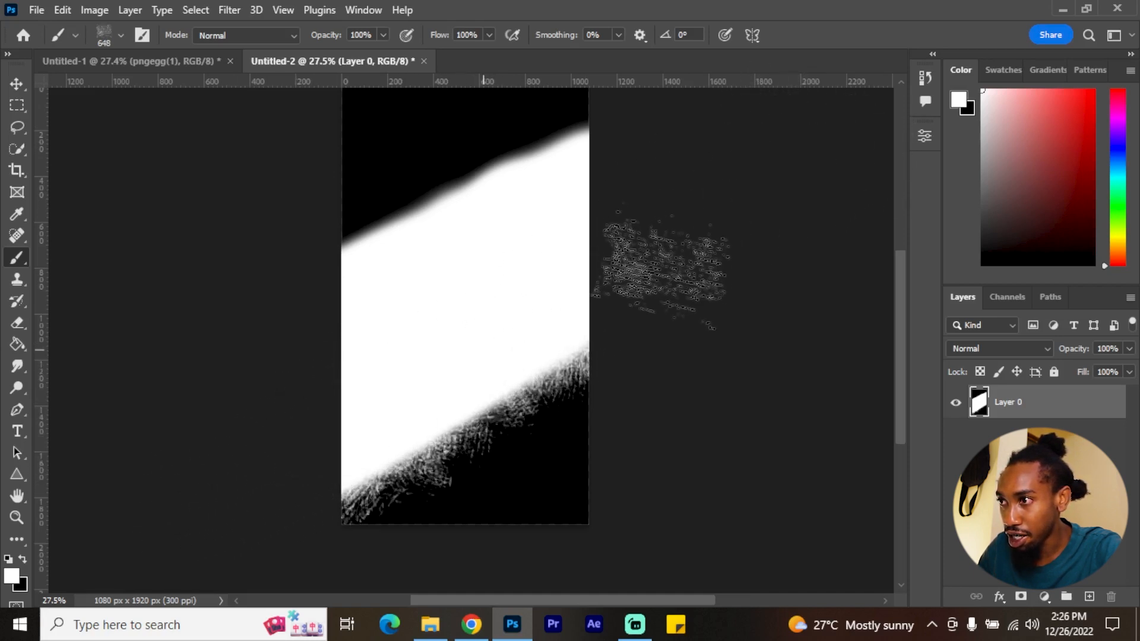
Roughen the upper edge of the white band with the 648 px writing brush, undoing the unwanted stroke
{"action": "mouse_move", "coordinate": [592, 183]}
{"action": "left_mouse_down"}
{"action": "mouse_move", "coordinate": [474, 276]}
{"action": "mouse_move", "coordinate": [542, 241]}
{"action": "mouse_move", "coordinate": [559, 202]}
{"action": "mouse_move", "coordinate": [438, 282]}
{"action": "left_mouse_up"}
{"action": "mouse_move", "coordinate": [241, 356]}
{"action": "left_mouse_down"}
{"action": "mouse_move", "coordinate": [382, 275]}
{"action": "mouse_move", "coordinate": [593, 158]}
{"action": "mouse_move", "coordinate": [409, 228]}
{"action": "mouse_move", "coordinate": [430, 284]}
{"action": "mouse_move", "coordinate": [407, 284]}
{"action": "mouse_move", "coordinate": [429, 272]}
{"action": "mouse_move", "coordinate": [436, 220]}
{"action": "mouse_move", "coordinate": [445, 241]}
{"action": "mouse_move", "coordinate": [516, 186]}
{"action": "mouse_move", "coordinate": [560, 186]}
{"action": "mouse_move", "coordinate": [574, 164]}
{"action": "mouse_move", "coordinate": [508, 198]}
{"action": "left_mouse_up"}
{"action": "key", "text": "ctrl+z"}
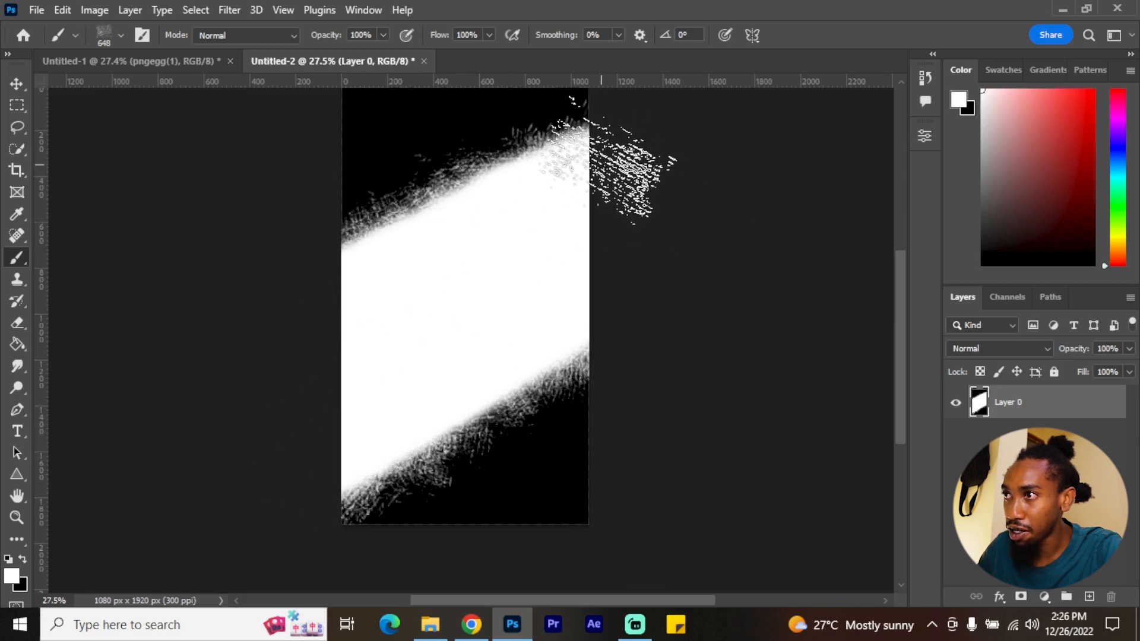
{"action": "scroll", "coordinate": [666, 227], "scroll_direction": "down", "scroll_amount": 3}
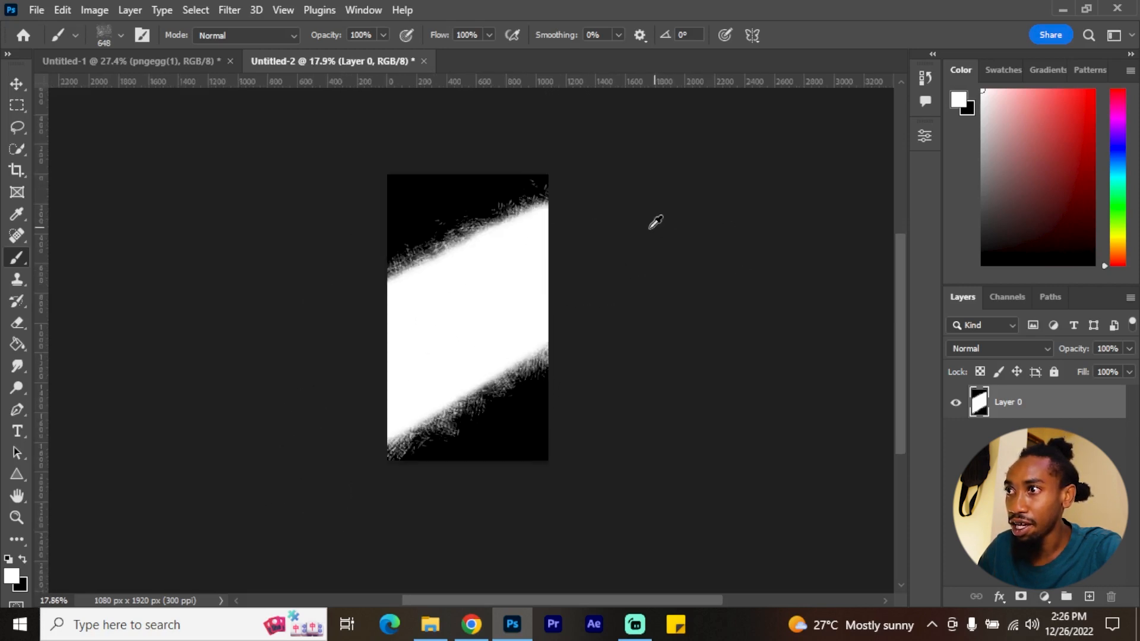
{"action": "scroll", "coordinate": [656, 222], "scroll_direction": "up", "scroll_amount": 2}
{"action": "left_click", "coordinate": [120, 35]}
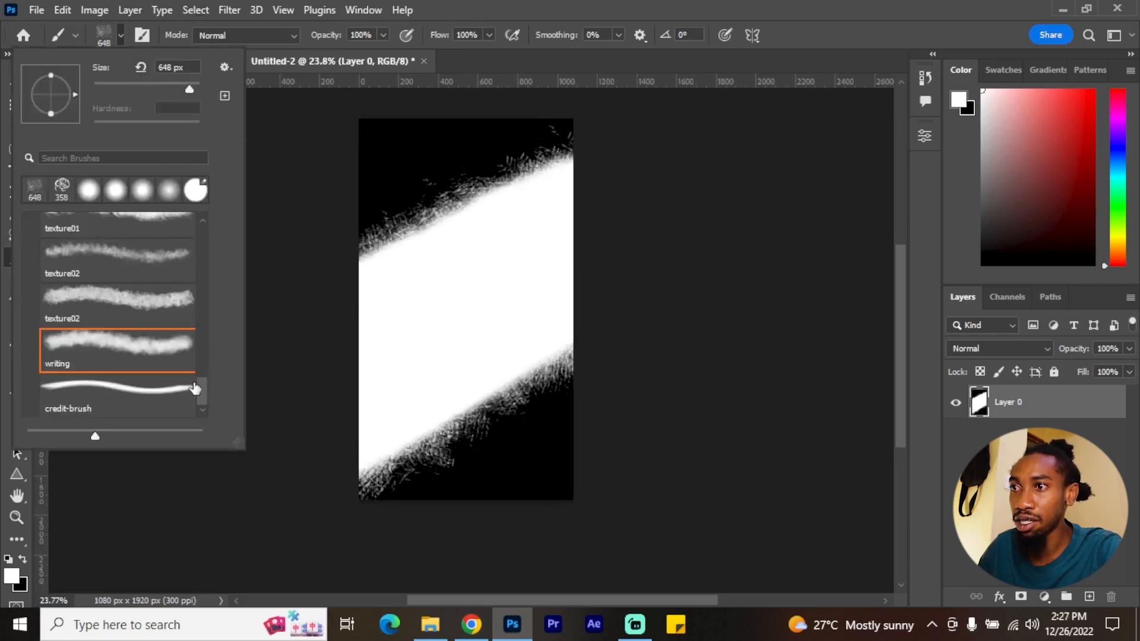
{"action": "mouse_move", "coordinate": [195, 389]}
{"action": "left_mouse_down"}
{"action": "mouse_move", "coordinate": [204, 356]}
{"action": "mouse_move", "coordinate": [159, 245]}
{"action": "left_mouse_up"}
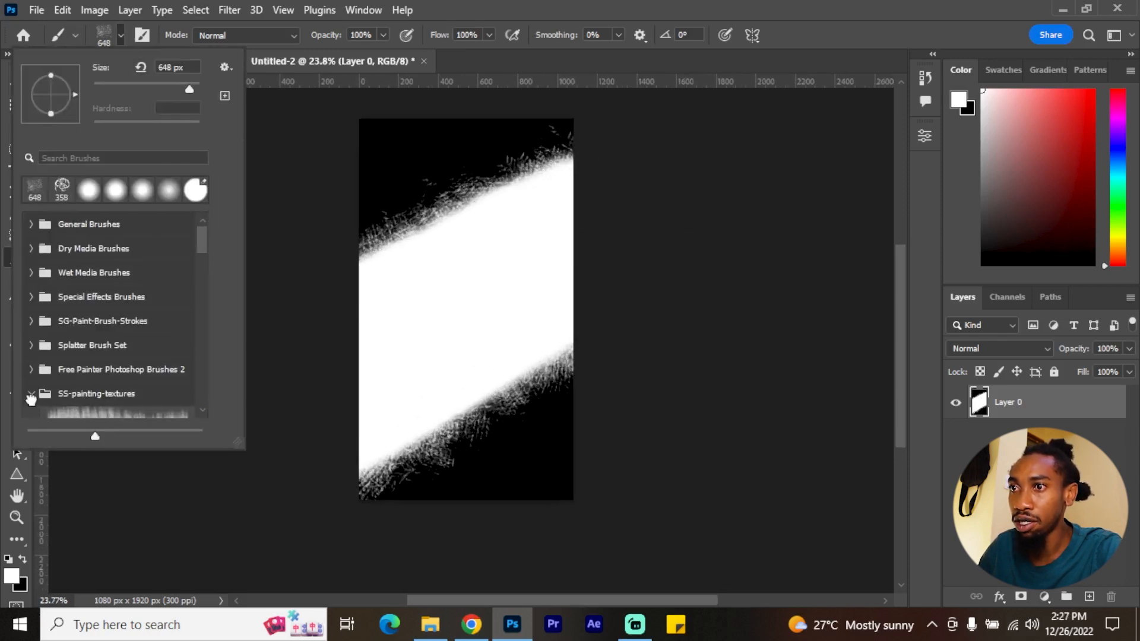
{"action": "left_click", "coordinate": [34, 392]}
{"action": "left_click", "coordinate": [30, 395]}
{"action": "left_click", "coordinate": [121, 35]}
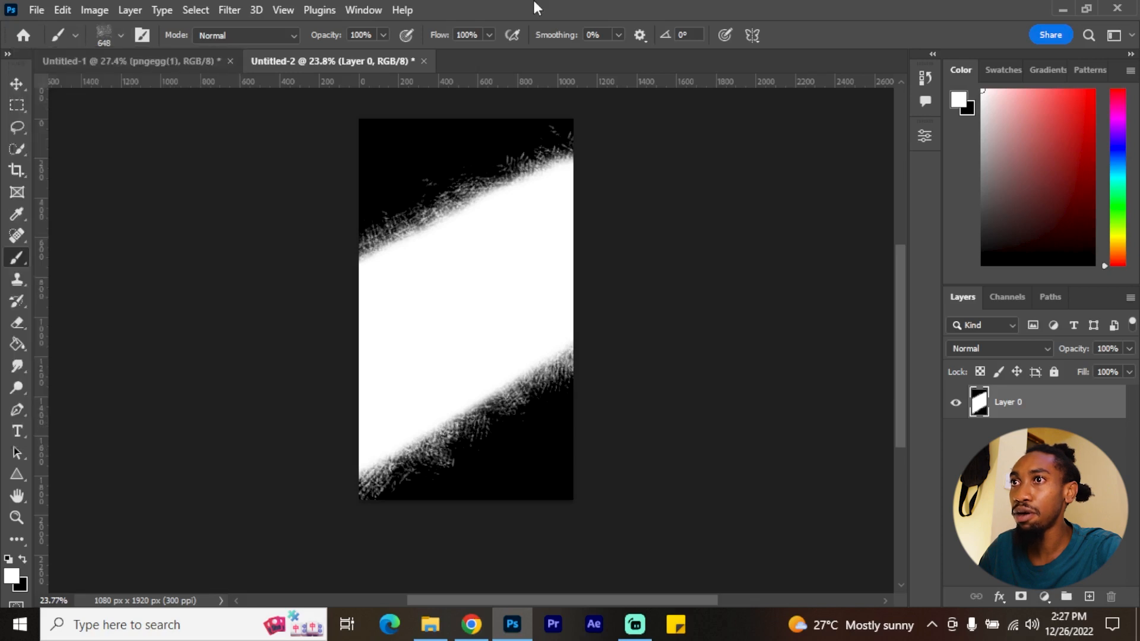
Select the white band on Layer 0 by Color Range with fuzziness 13, delete it and clear the selection
{"action": "left_click", "coordinate": [16, 84]}
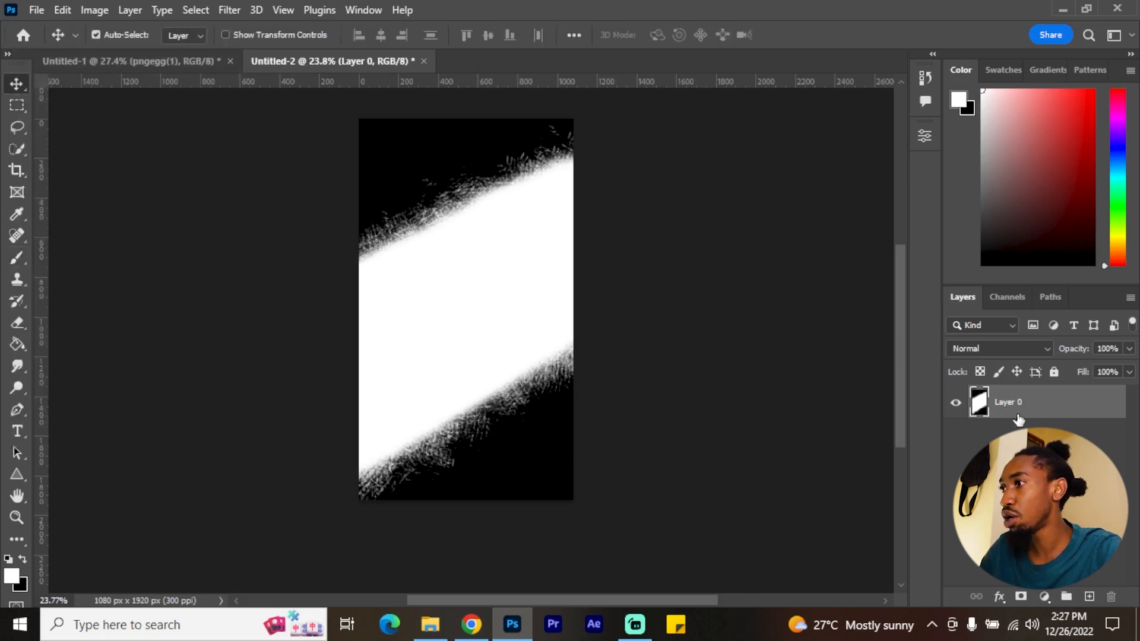
{"action": "left_click", "coordinate": [229, 10]}
{"action": "mouse_move", "coordinate": [196, 10]}
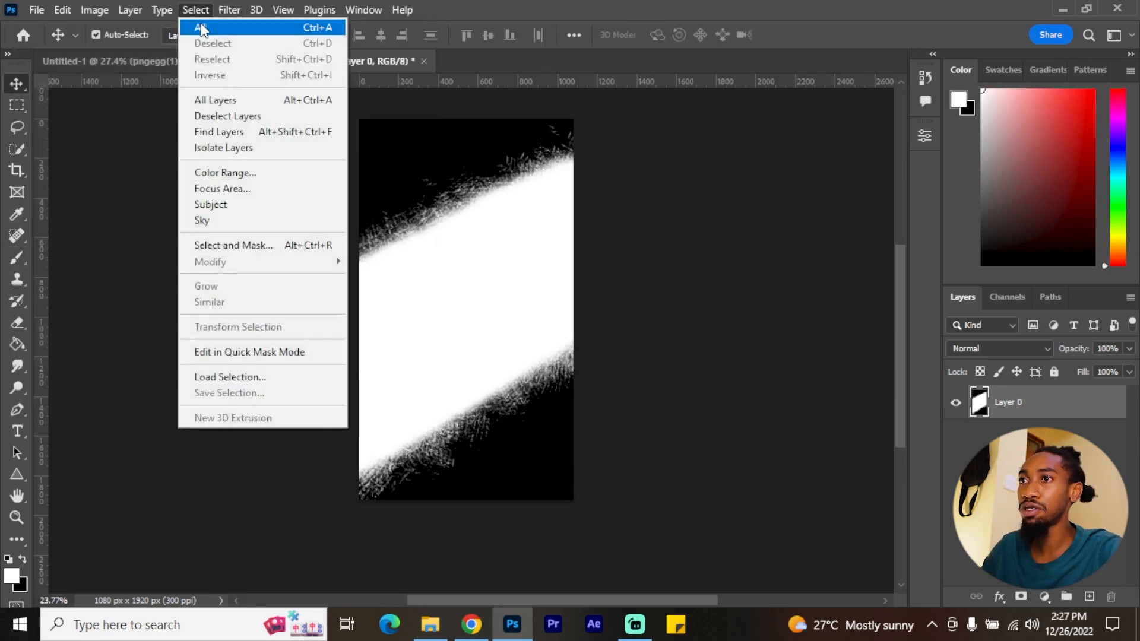
{"action": "left_click", "coordinate": [225, 172]}
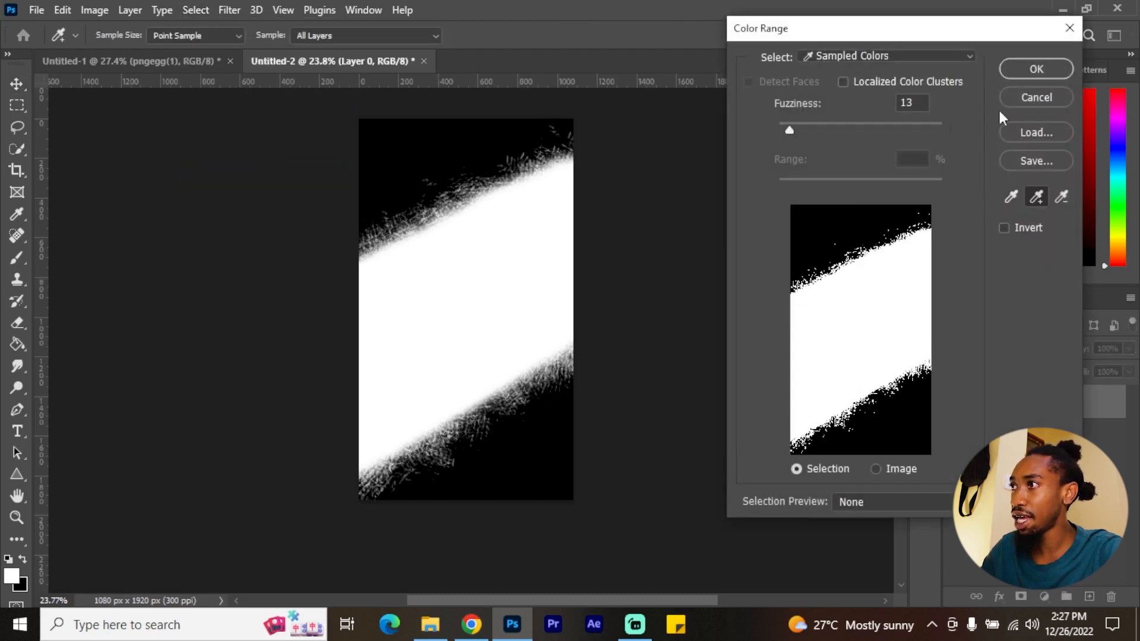
{"action": "left_click", "coordinate": [1019, 65]}
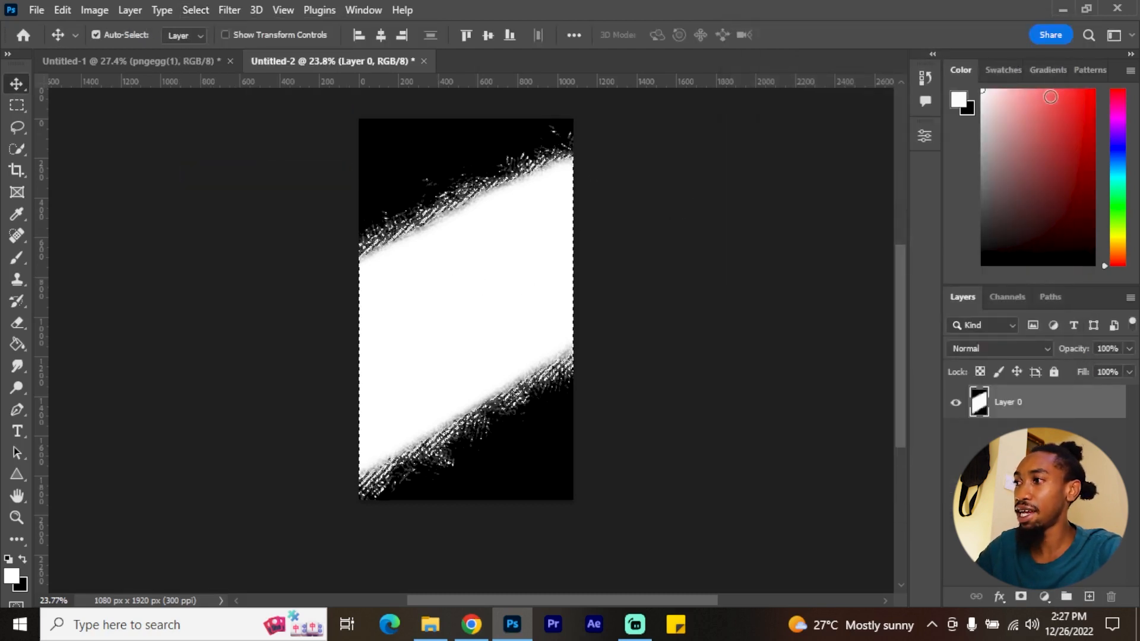
{"action": "key", "text": "Delete"}
{"action": "key", "text": "ctrl+d"}
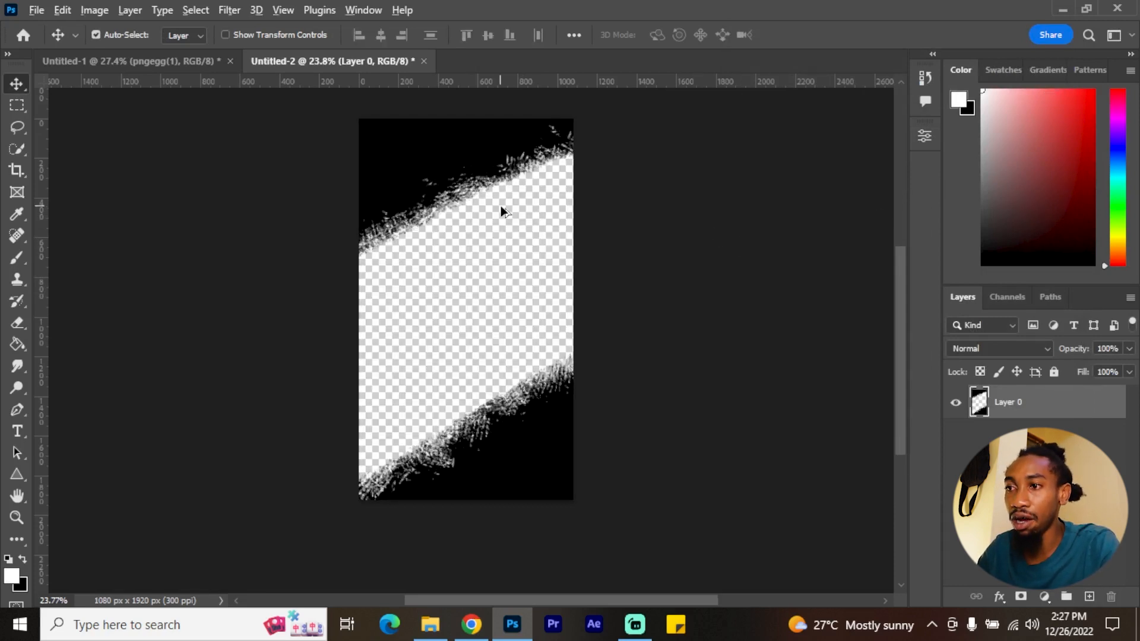
Place the seated-pose and purple-sky photos from the photo folder, scaling the seated one to 26.94% over the lower canvas
{"action": "scroll", "coordinate": [501, 206], "scroll_direction": "down", "scroll_amount": 2}
{"action": "left_click", "coordinate": [433, 625]}
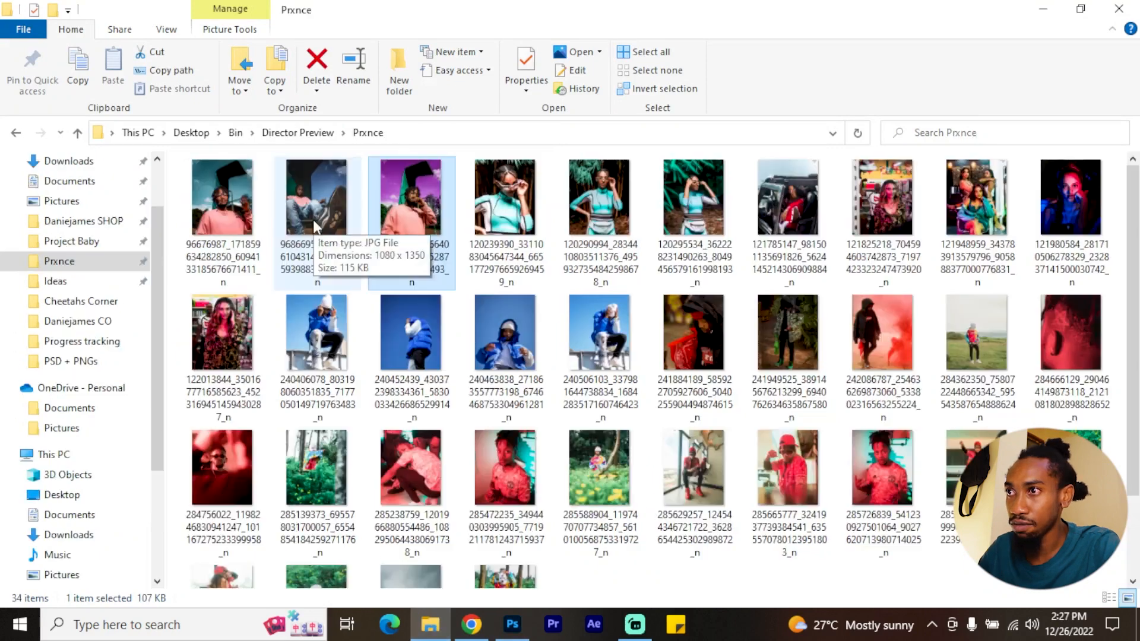
{"action": "left_click", "coordinate": [313, 218], "text": "ctrl"}
{"action": "left_click_drag", "start_coordinate": [335, 185], "coordinate": [483, 301]}
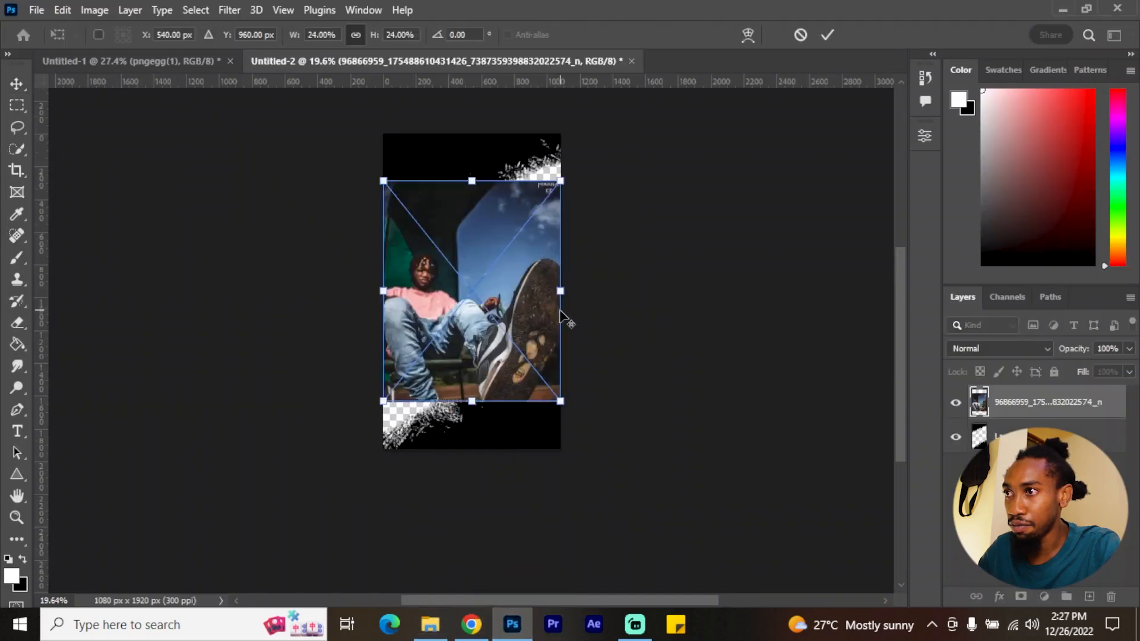
{"action": "left_click_drag", "start_coordinate": [558, 391], "coordinate": [582, 575]}
{"action": "left_click_drag", "start_coordinate": [510, 294], "coordinate": [514, 256]}
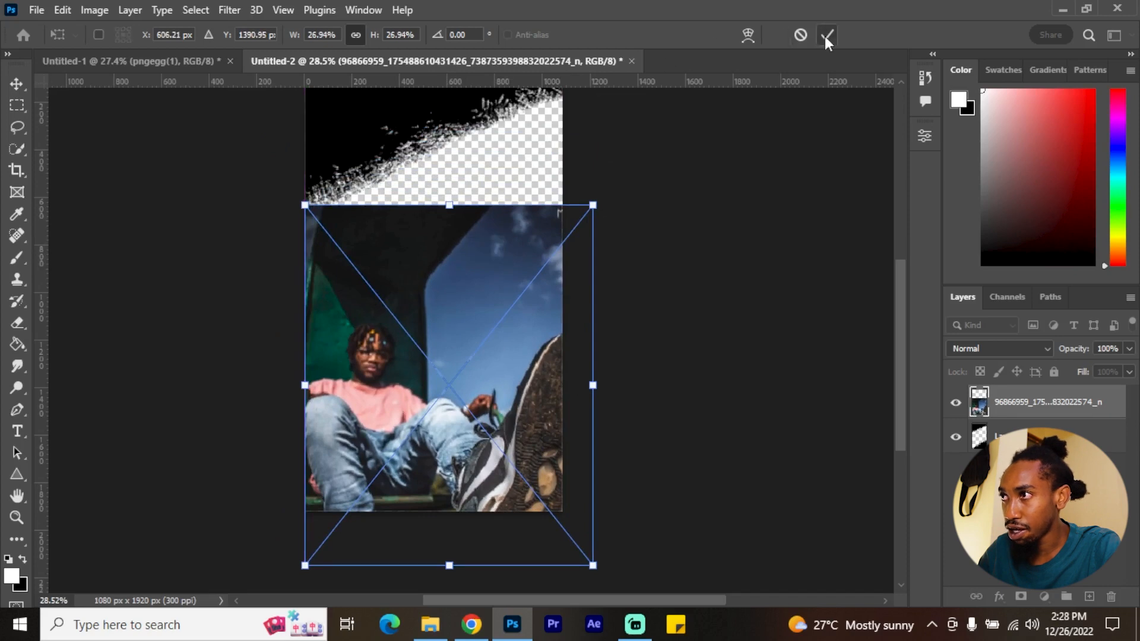
{"action": "left_click", "coordinate": [827, 37]}
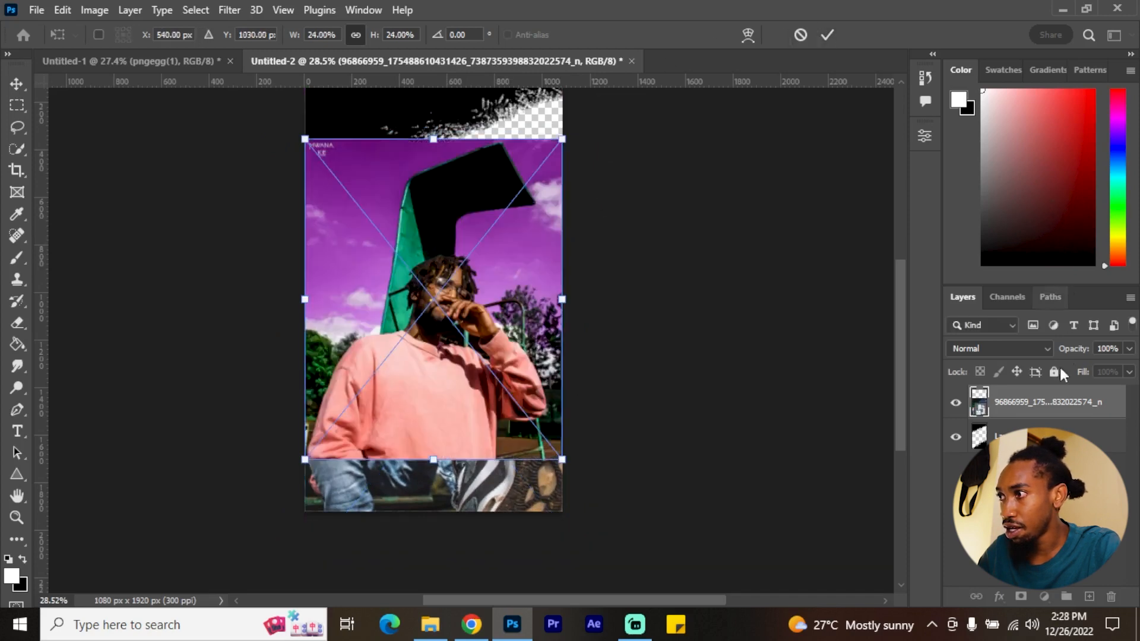
Scale the purple-sky portrait to 27.59% and position it over the upper part of the canvas
{"action": "left_click_drag", "start_coordinate": [508, 335], "coordinate": [493, 291]}
{"action": "scroll", "coordinate": [723, 386], "scroll_direction": "up", "scroll_amount": 3}
{"action": "left_click_drag", "start_coordinate": [556, 423], "coordinate": [571, 312]}
{"action": "left_click_drag", "start_coordinate": [561, 450], "coordinate": [589, 463]}
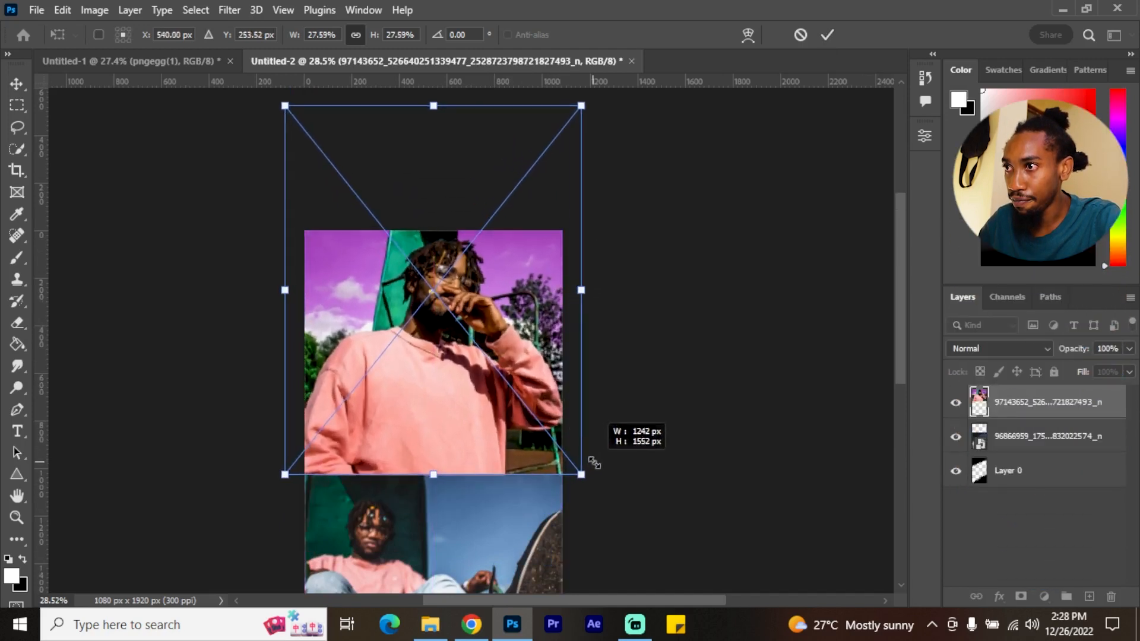
{"action": "left_click_drag", "start_coordinate": [514, 331], "coordinate": [500, 332]}
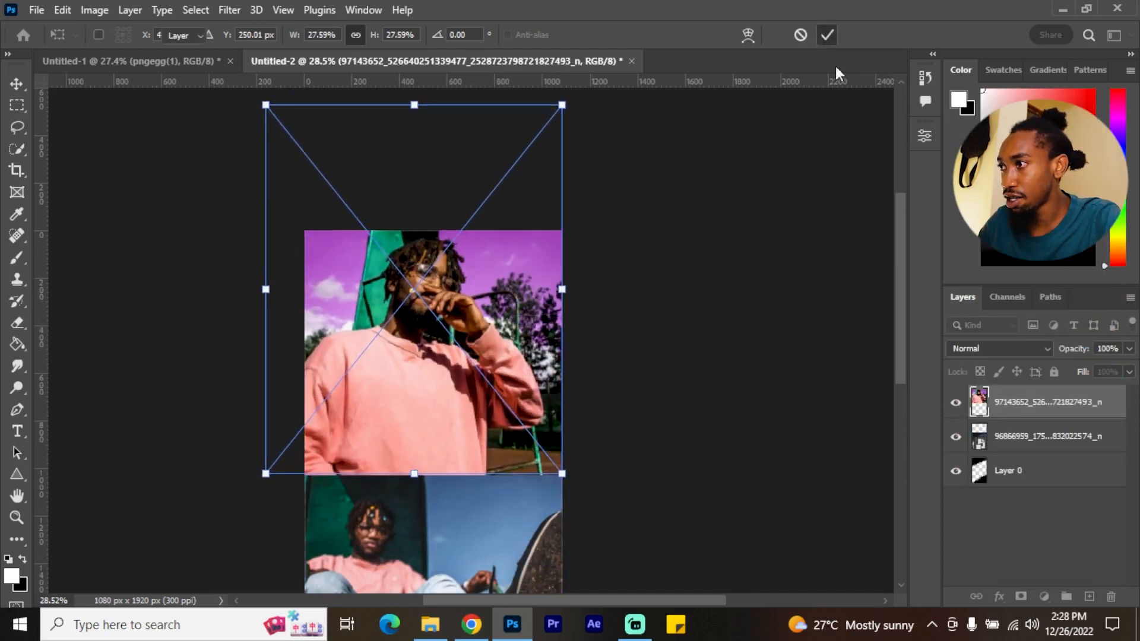
{"action": "left_click", "coordinate": [827, 35]}
Clip both photo layers to the brushed shape on Layer 0 with clipping masks
{"action": "right_click", "coordinate": [1087, 400]}
{"action": "left_click", "coordinate": [989, 416]}
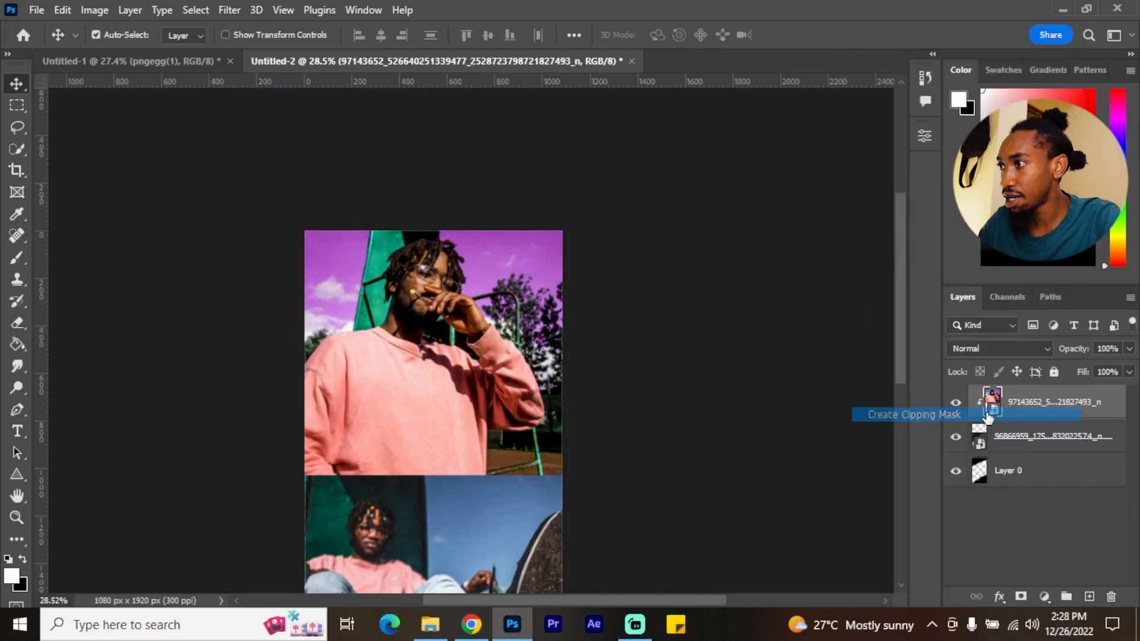
{"action": "right_click", "coordinate": [1079, 437]}
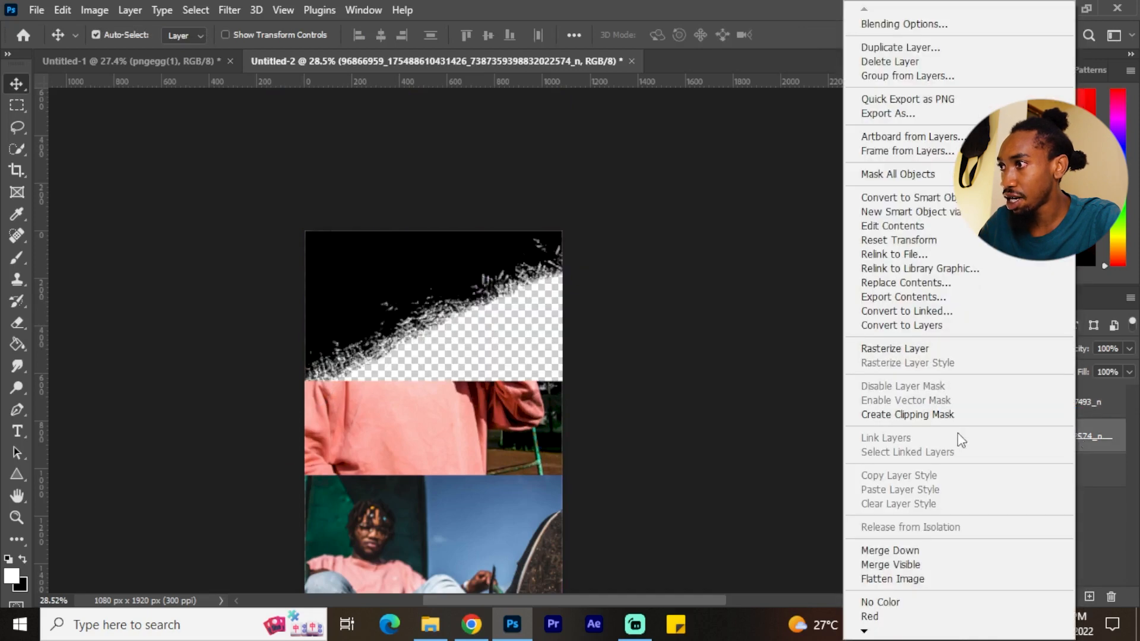
{"action": "left_click", "coordinate": [931, 416]}
{"action": "scroll", "coordinate": [572, 347], "scroll_direction": "down", "scroll_amount": 1}
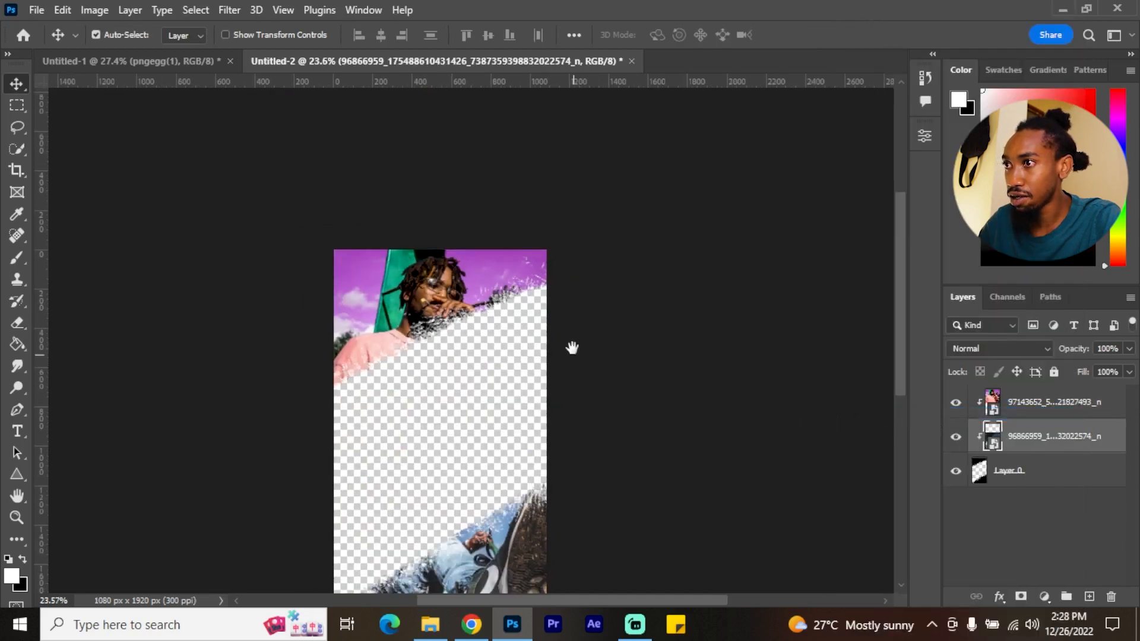
Add an unclipped Hue/Saturation adjustment with hue -70 above the seated photo, and restore the clipping mask on the purple-sky photo
{"action": "left_click_drag", "start_coordinate": [572, 346], "coordinate": [532, 238]}
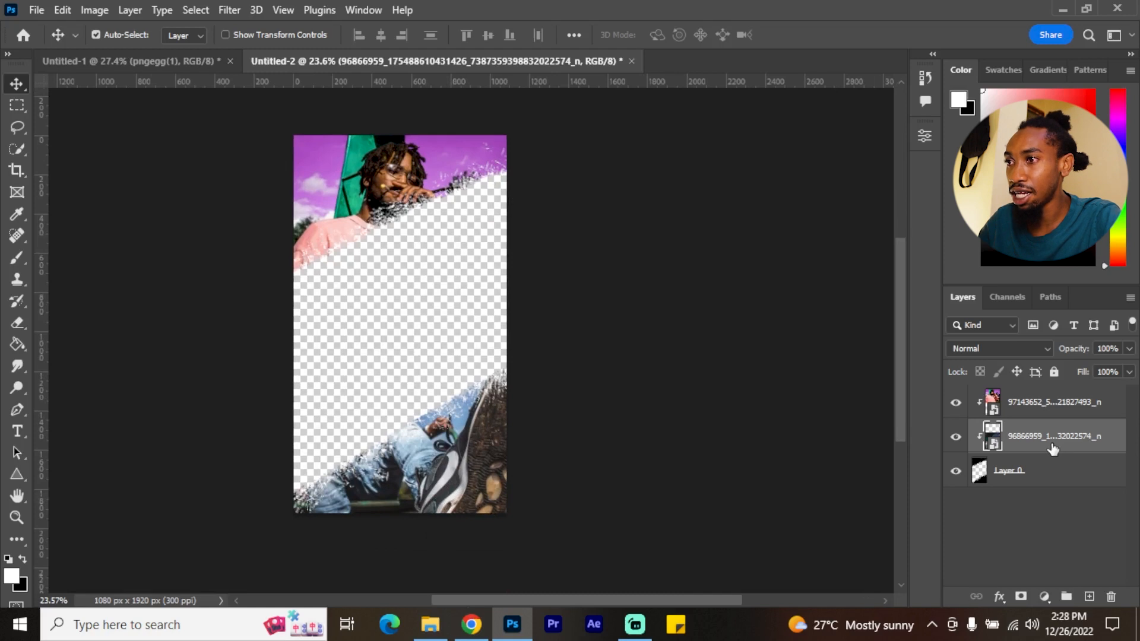
{"action": "left_click", "coordinate": [1044, 596]}
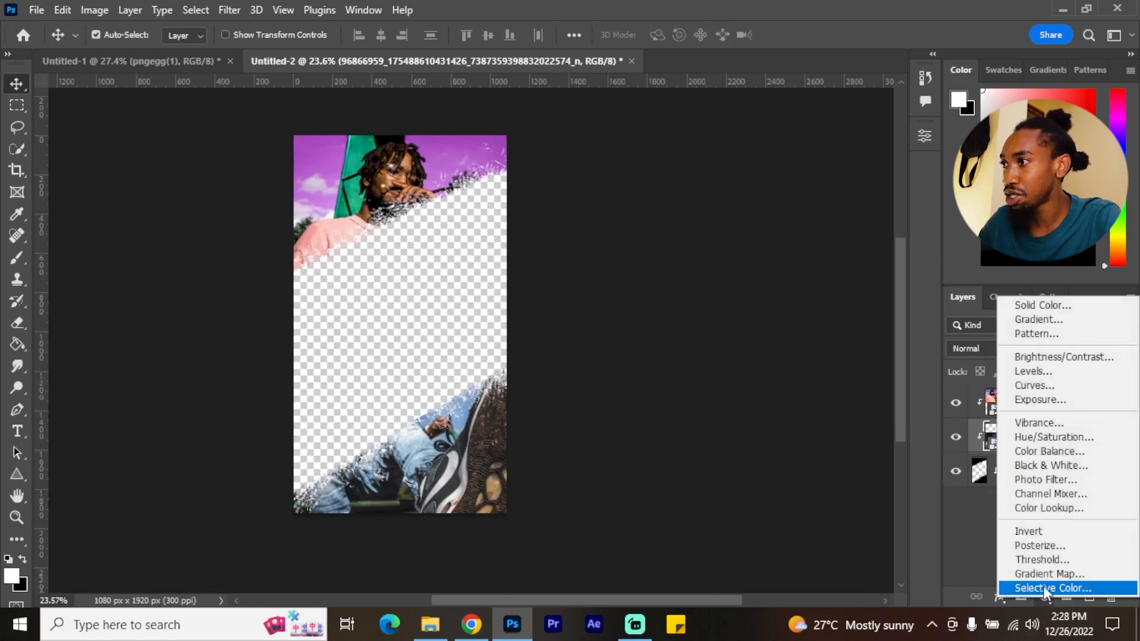
{"action": "left_click", "coordinate": [1030, 450]}
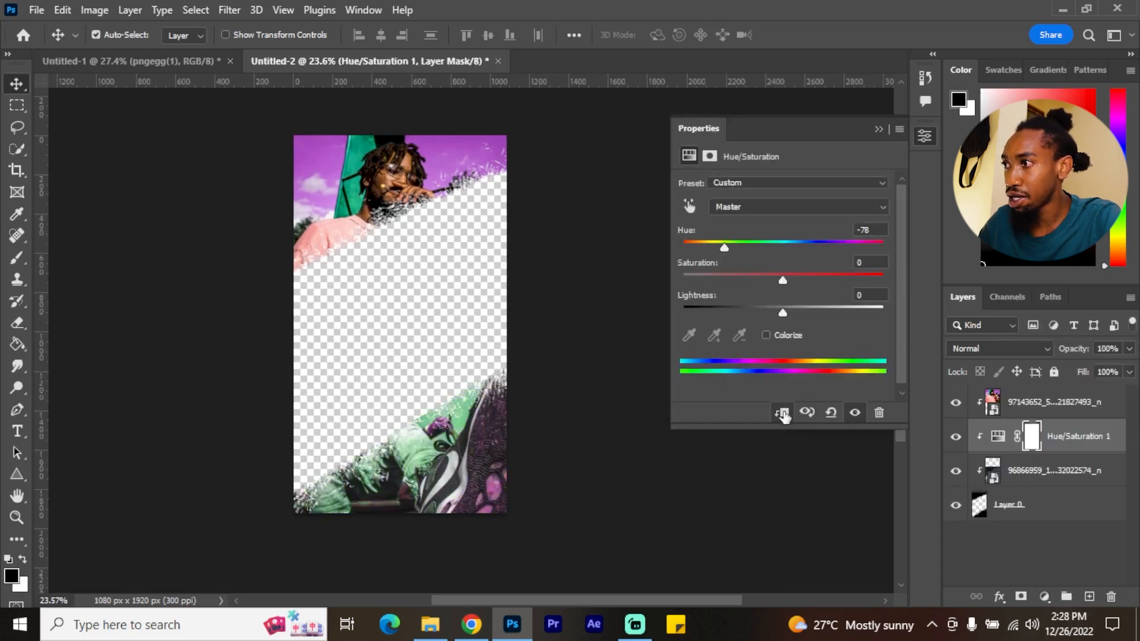
{"action": "left_click", "coordinate": [782, 413]}
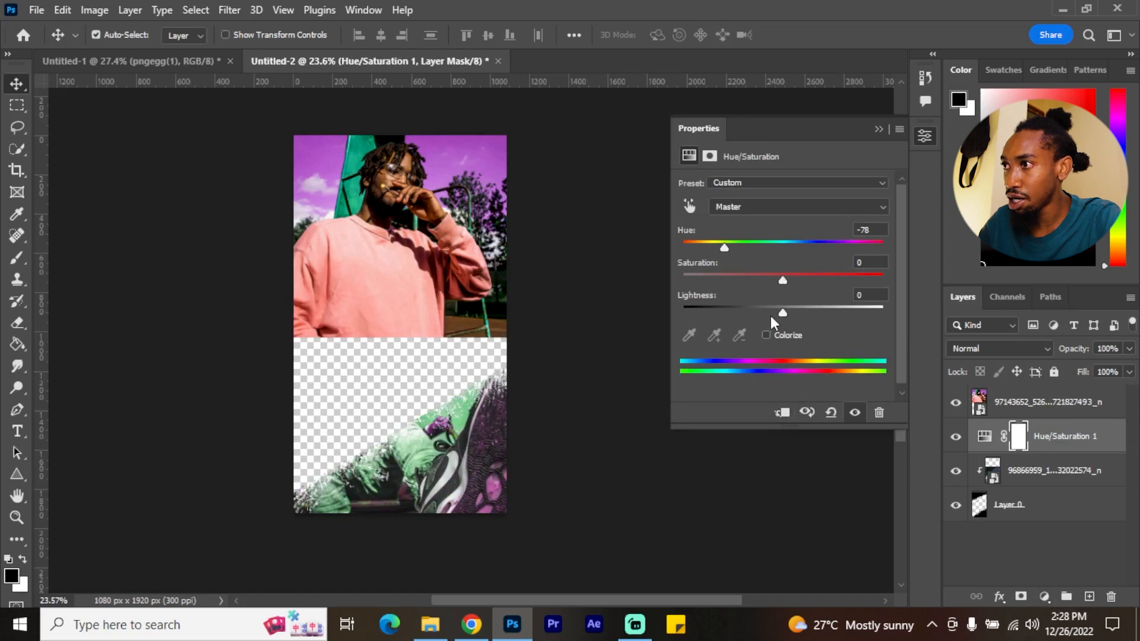
{"action": "mouse_move", "coordinate": [714, 244]}
{"action": "left_mouse_down"}
{"action": "mouse_move", "coordinate": [831, 249]}
{"action": "mouse_move", "coordinate": [728, 261]}
{"action": "left_mouse_up"}
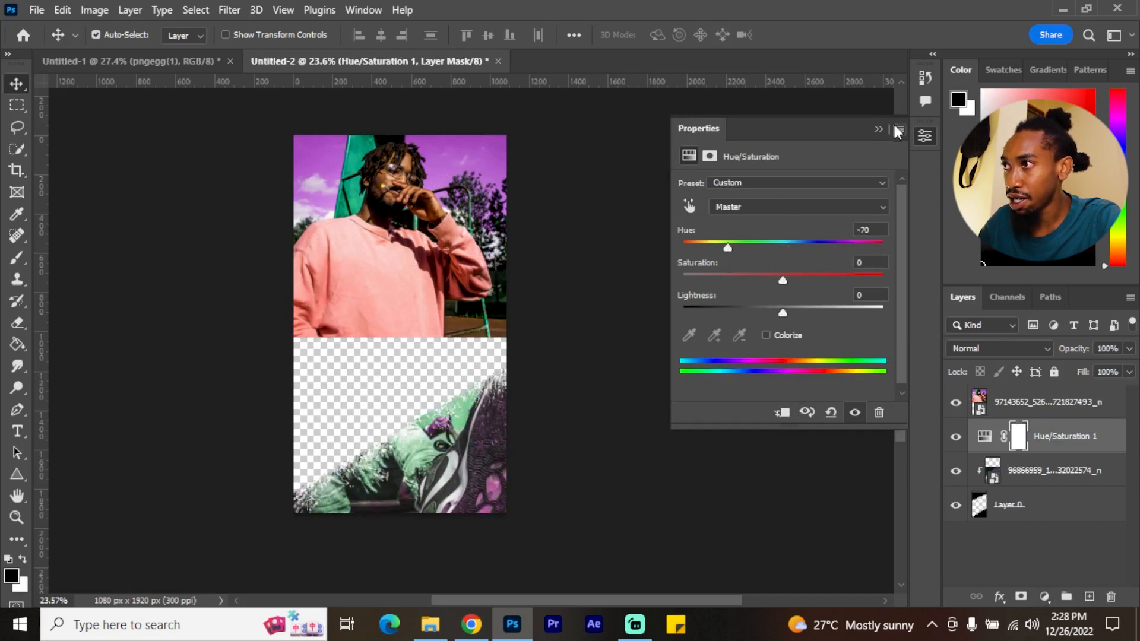
{"action": "left_click", "coordinate": [878, 130]}
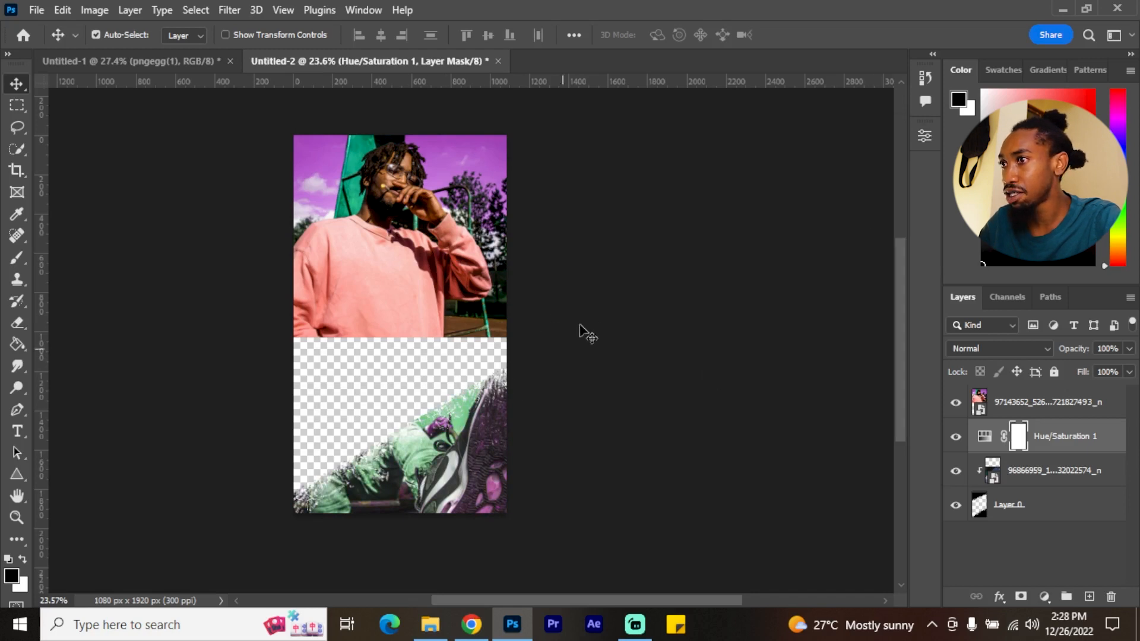
{"action": "right_click", "coordinate": [1046, 402]}
{"action": "left_click", "coordinate": [926, 412]}
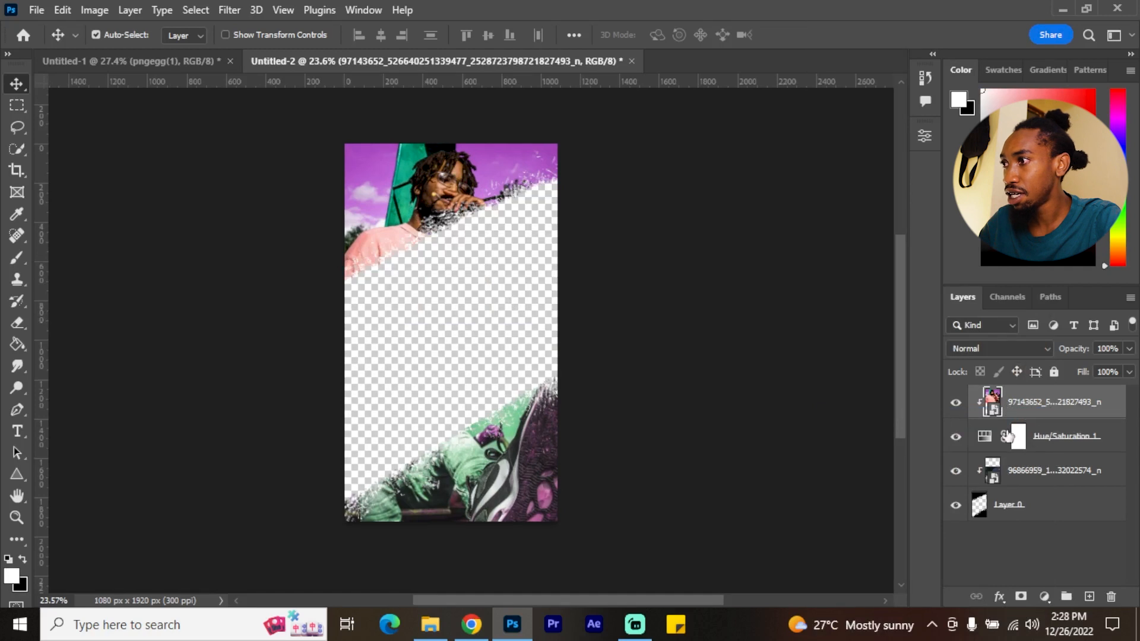
Group the two photos, the Hue/Saturation adjustment and Layer 0 into a group named VIDEO DETAILS
{"action": "left_click", "coordinate": [1043, 511], "text": "shift"}
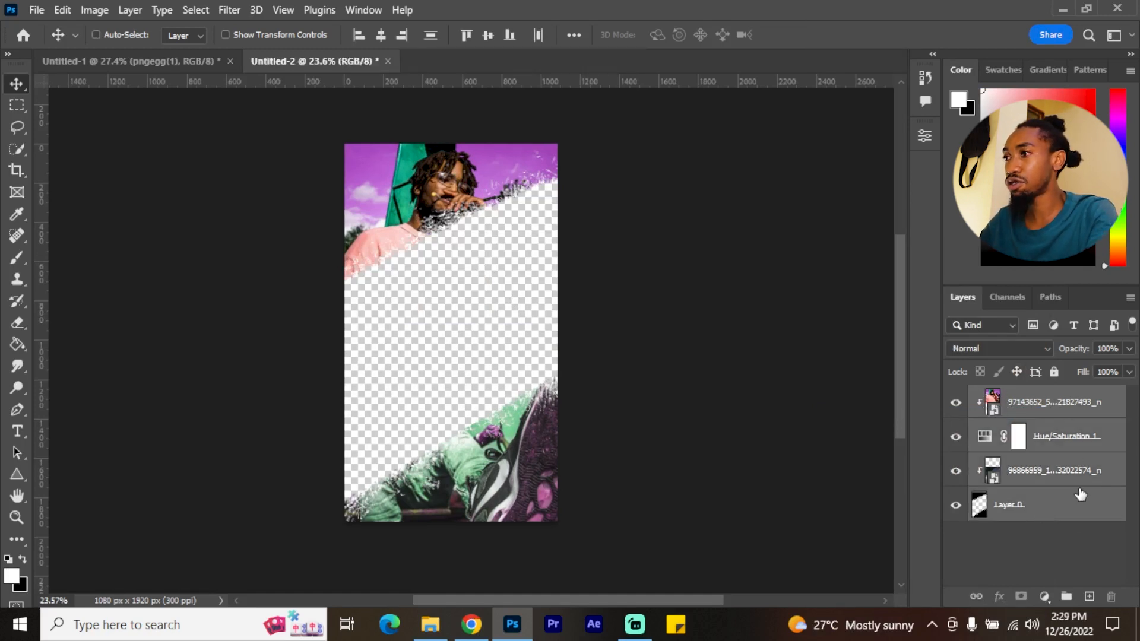
{"action": "key", "text": "ctrl+g"}
{"action": "double_click", "coordinate": [1016, 396]}
{"action": "type", "text": "VI"}
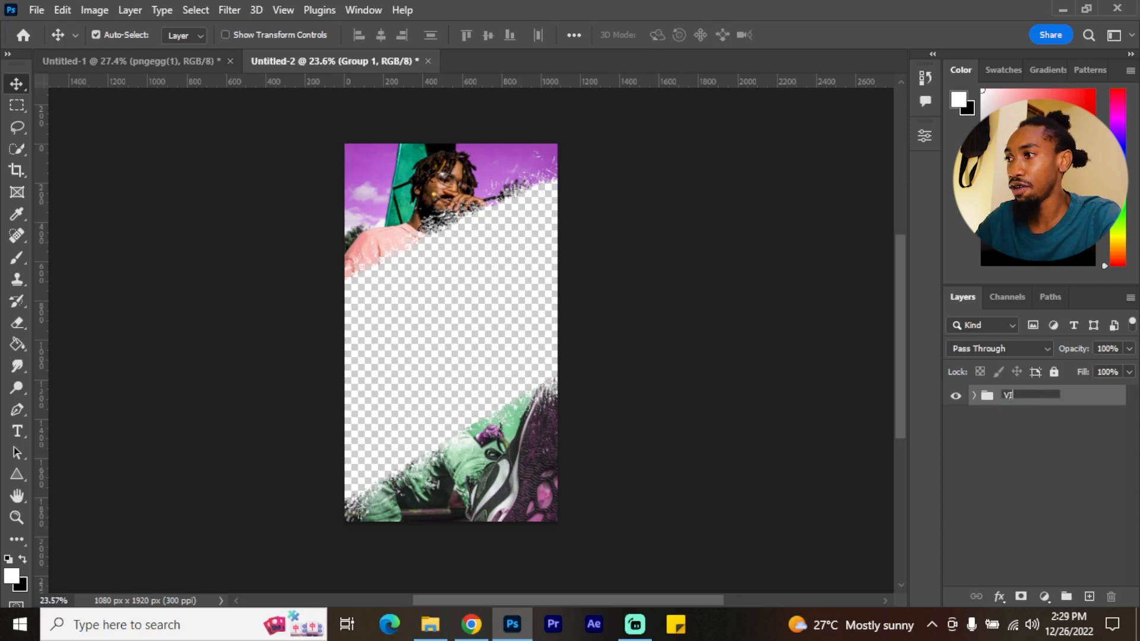
{"action": "type", "text": "DEO DETAILS"}
{"action": "key", "text": "Return"}
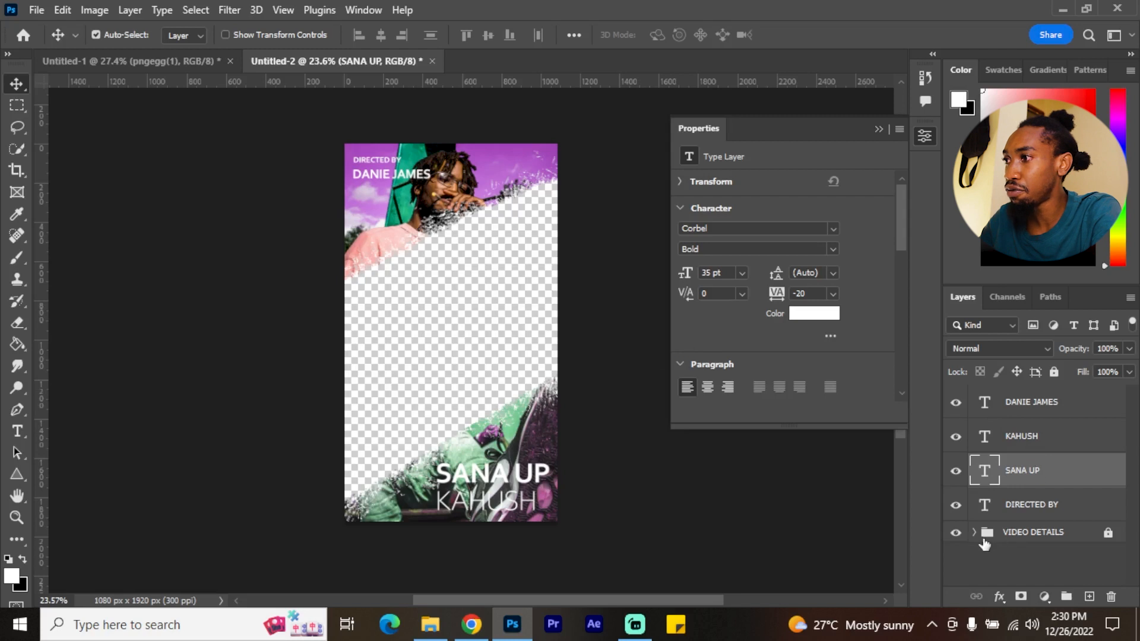
Add a new empty layer above the purple-sky photo inside the VIDEO DETAILS group
{"action": "left_click", "coordinate": [974, 532]}
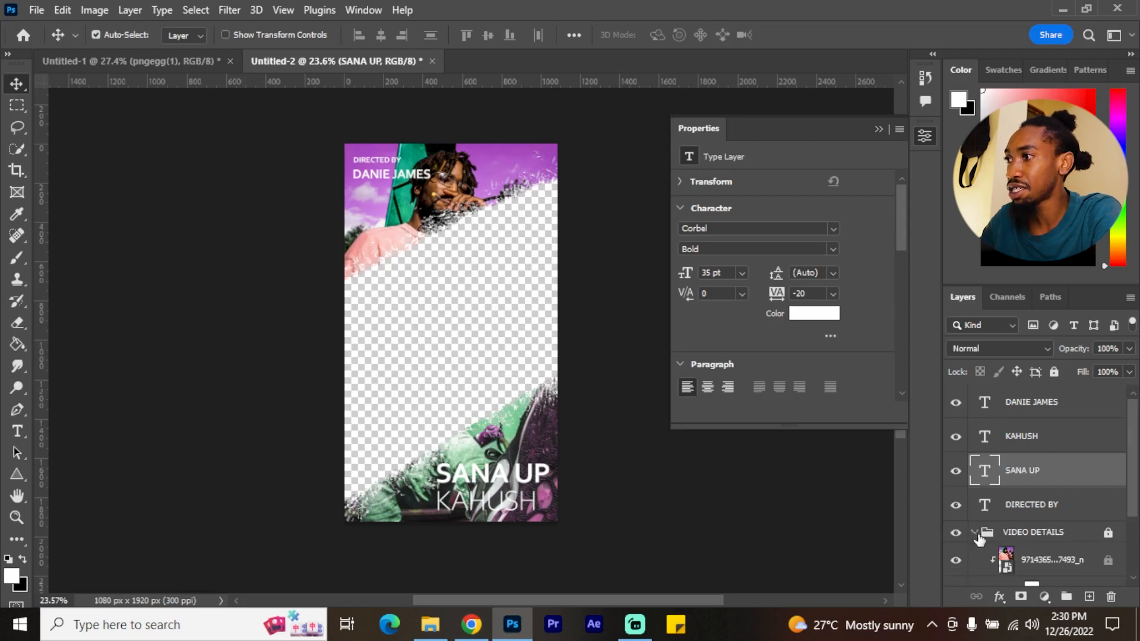
{"action": "left_click", "coordinate": [1017, 538]}
{"action": "left_click", "coordinate": [1032, 547]}
{"action": "scroll", "coordinate": [1071, 541], "scroll_direction": "down", "scroll_amount": 3}
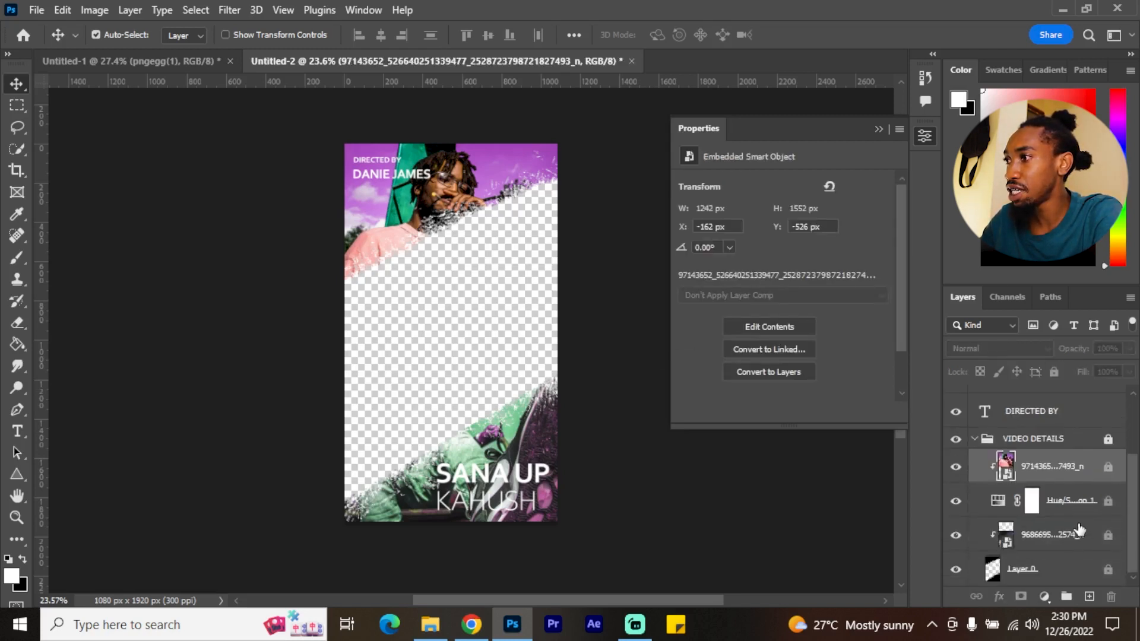
{"action": "left_click", "coordinate": [1089, 596]}
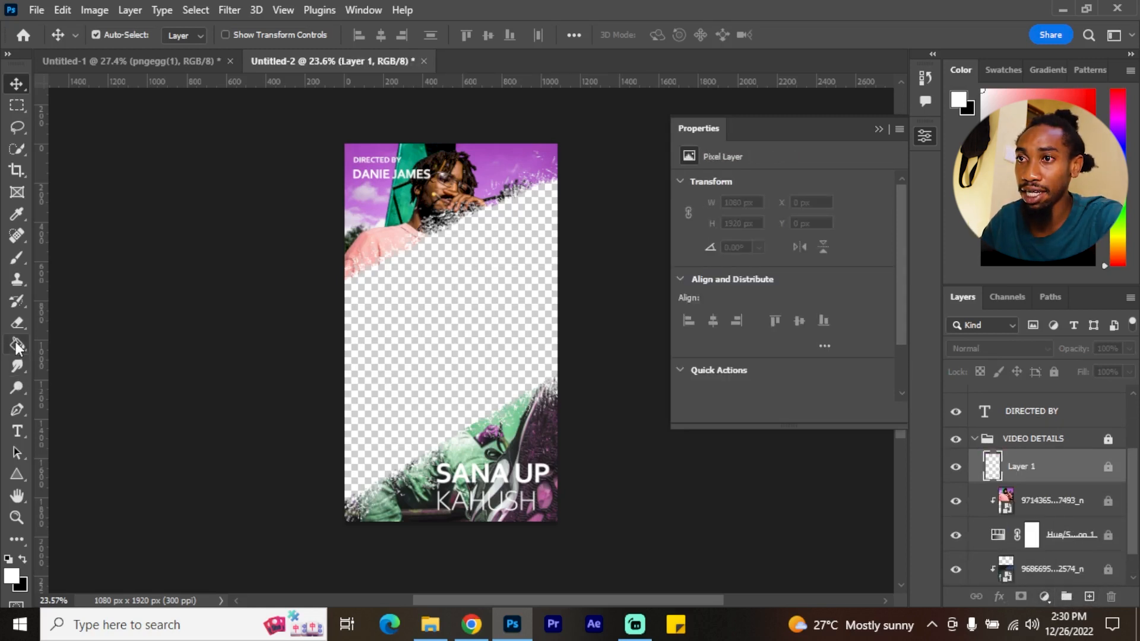
Unlock the VIDEO DETAILS group and fill its new layer with black at 32% opacity
{"action": "left_click", "coordinate": [17, 345]}
{"action": "left_click", "coordinate": [22, 559]}
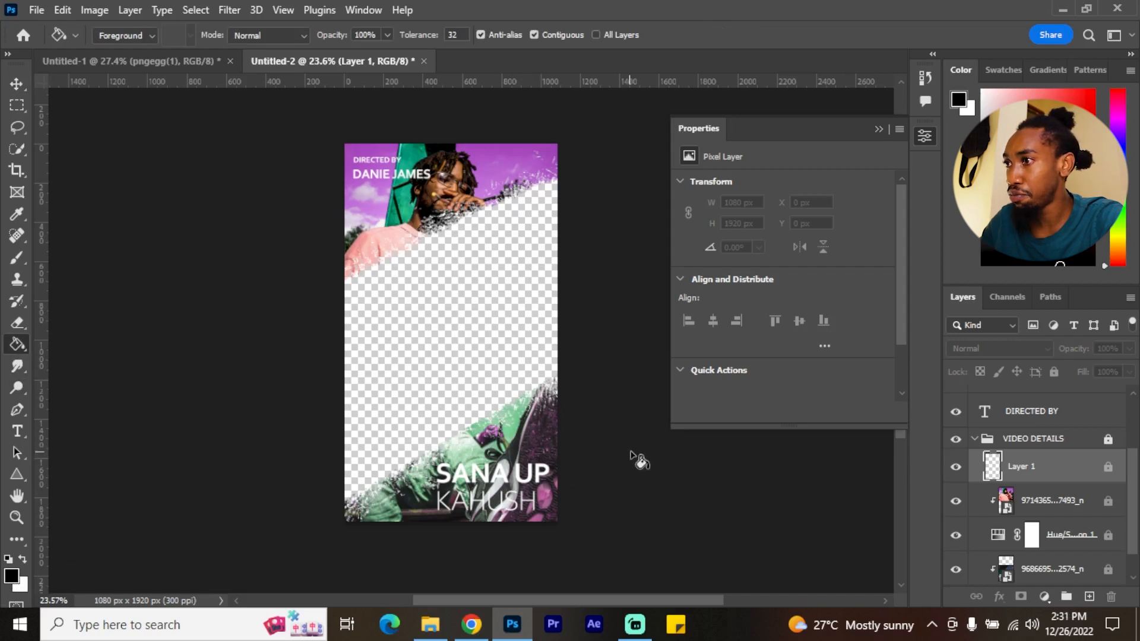
{"action": "left_click", "coordinate": [455, 343]}
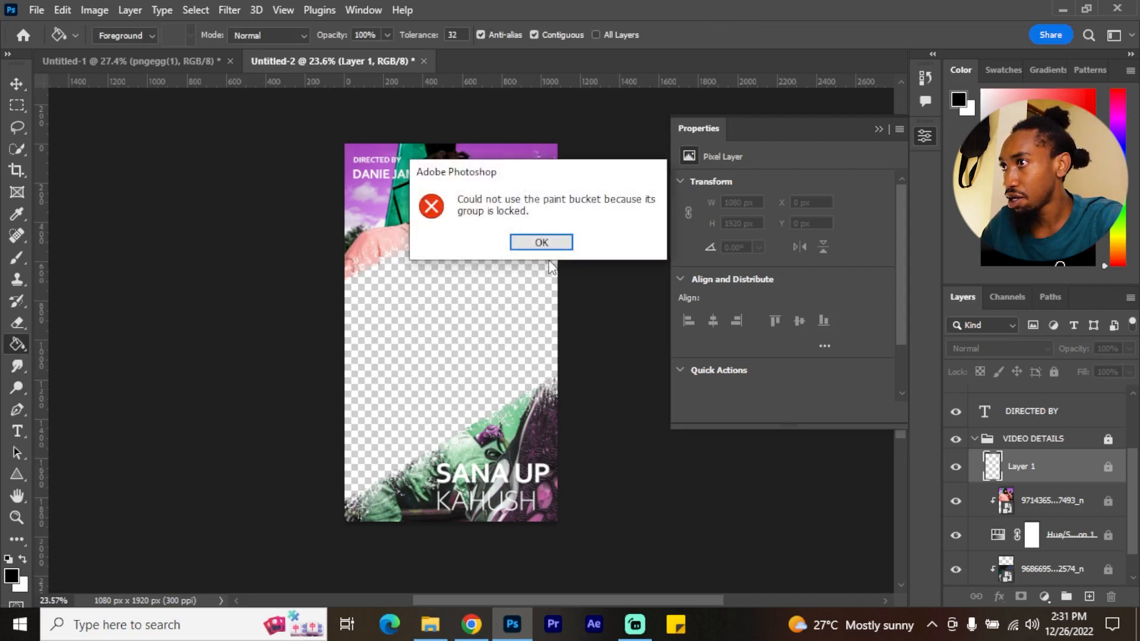
{"action": "left_click", "coordinate": [541, 243]}
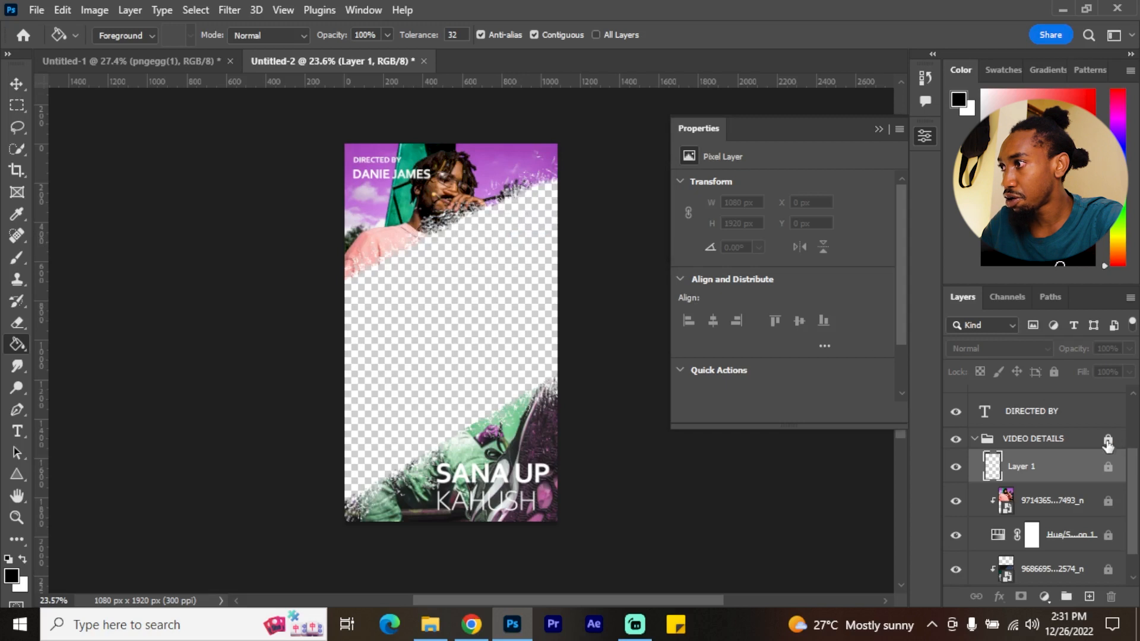
{"action": "left_click", "coordinate": [1108, 441]}
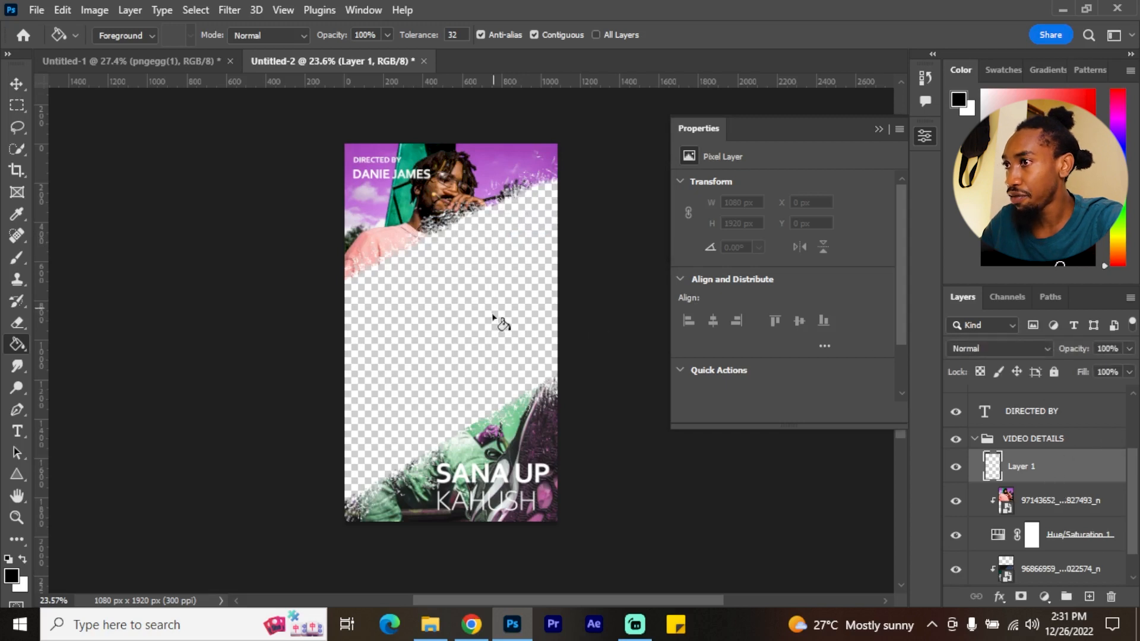
{"action": "left_click", "coordinate": [489, 344]}
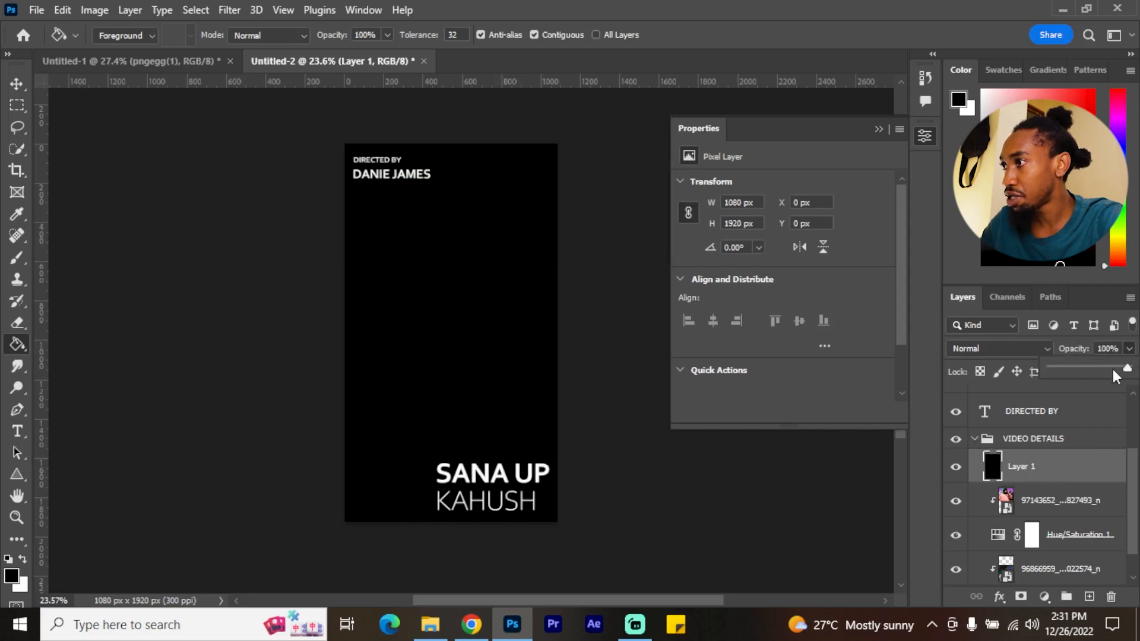
{"action": "left_click_drag", "start_coordinate": [1113, 369], "coordinate": [1075, 370]}
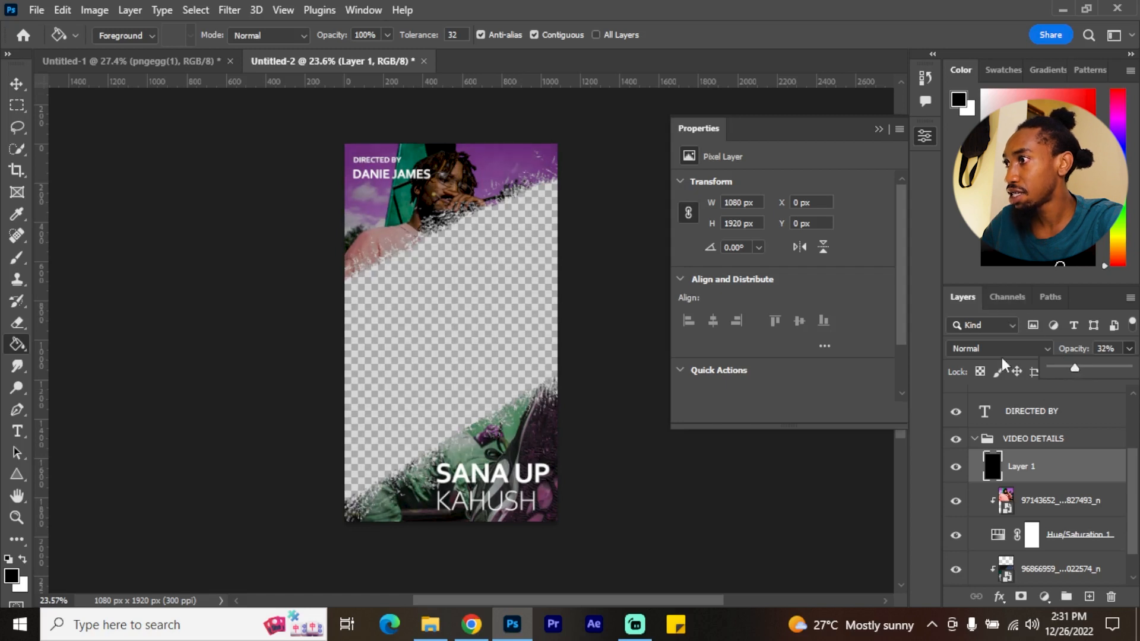
{"action": "left_click", "coordinate": [975, 441]}
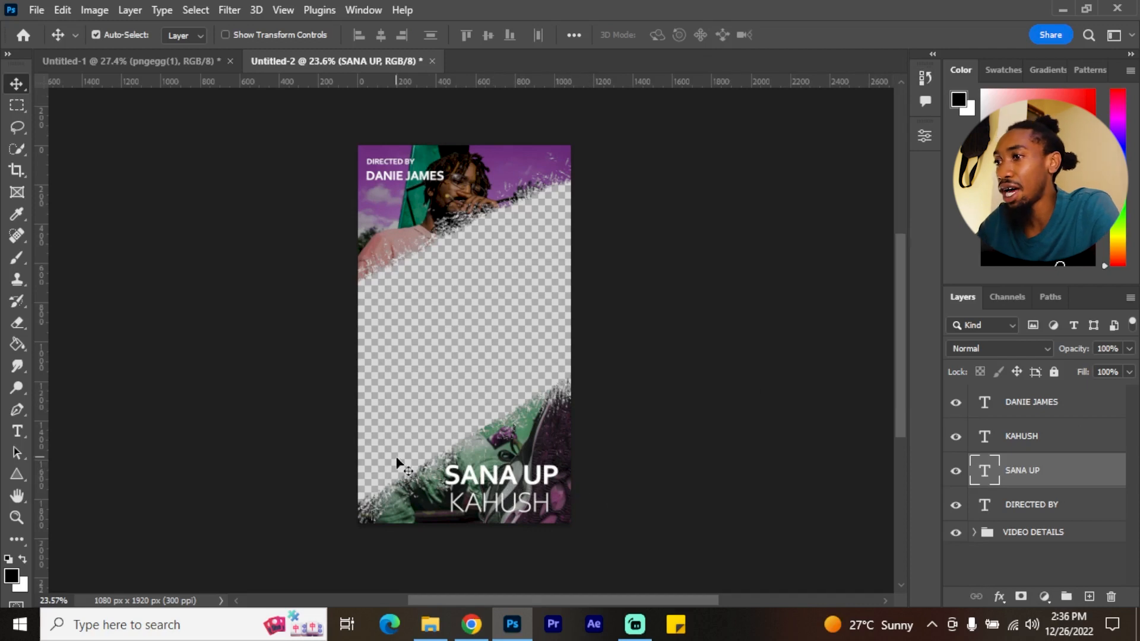
Nudge the artist name slightly to the left and set the SANA UP title's tracking to 40
{"action": "left_click_drag", "start_coordinate": [505, 503], "coordinate": [501, 502]}
{"action": "left_click", "coordinate": [502, 474]}
{"action": "left_click", "coordinate": [924, 136]}
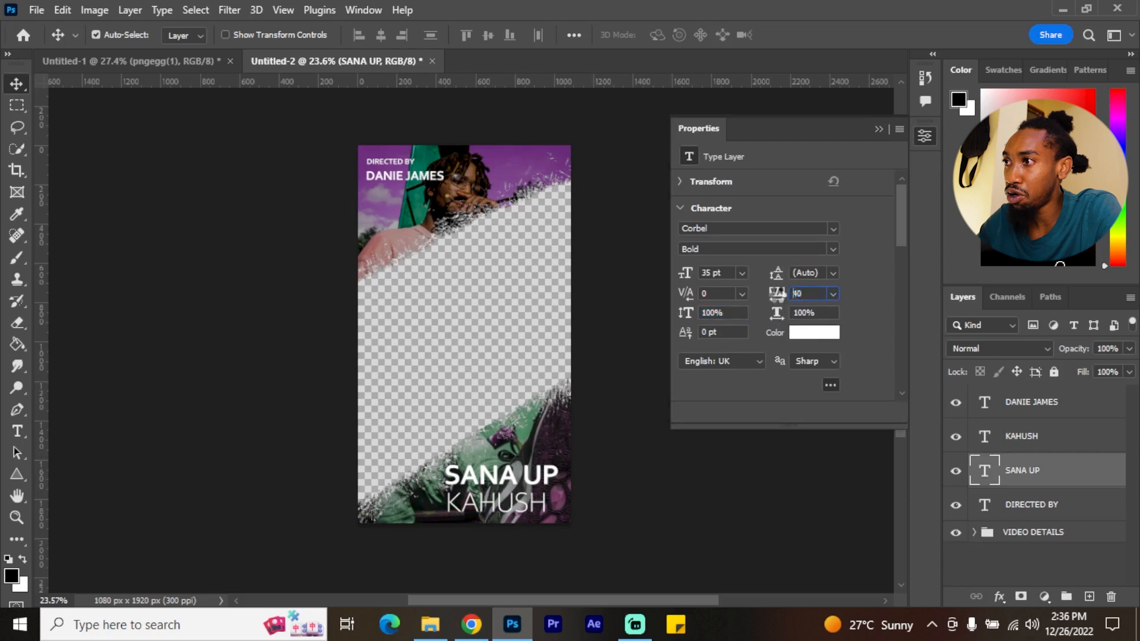
{"action": "key", "text": "Tab"}
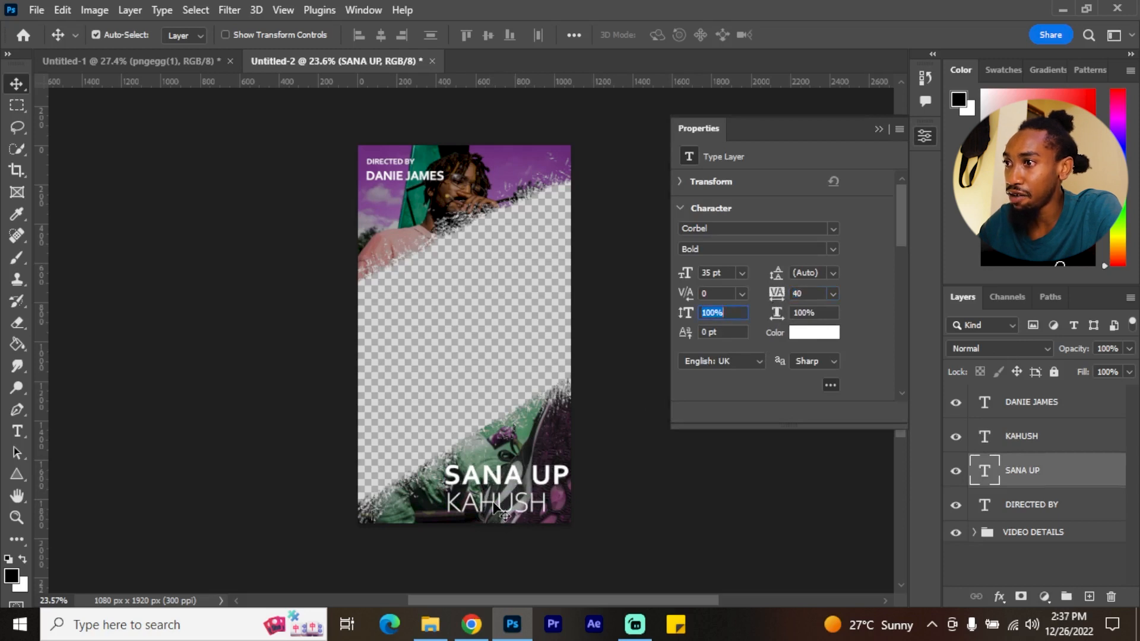
Set the artist name text to -80 tracking and a 33 pt font size
{"action": "left_click", "coordinate": [494, 503]}
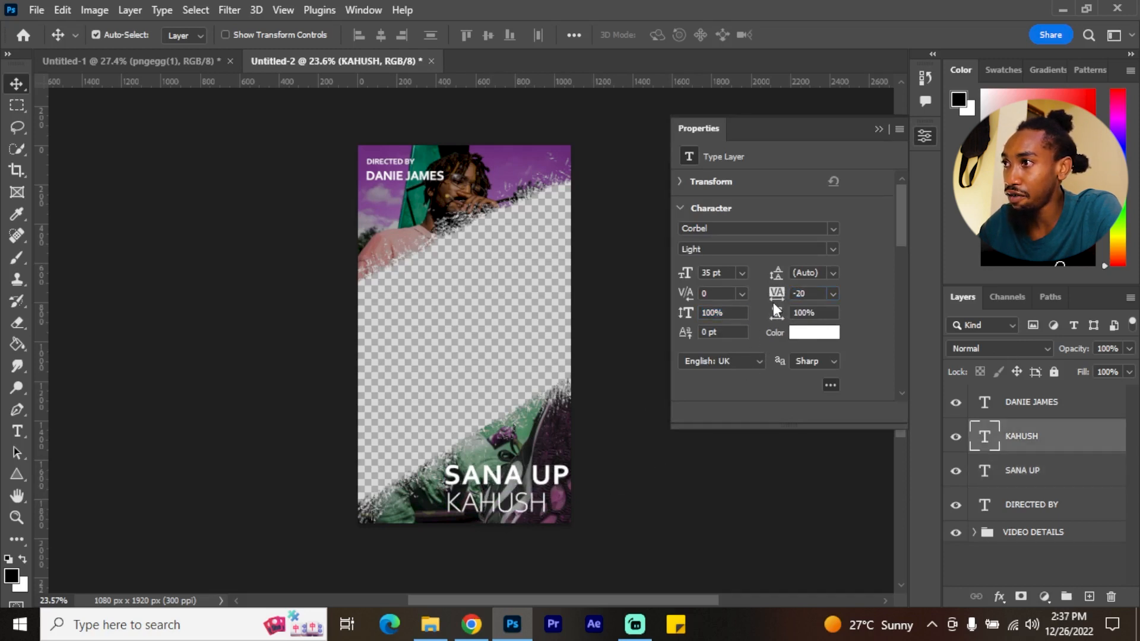
{"action": "left_click_drag", "start_coordinate": [773, 301], "coordinate": [780, 298]}
{"action": "left_click_drag", "start_coordinate": [683, 277], "coordinate": [681, 282]}
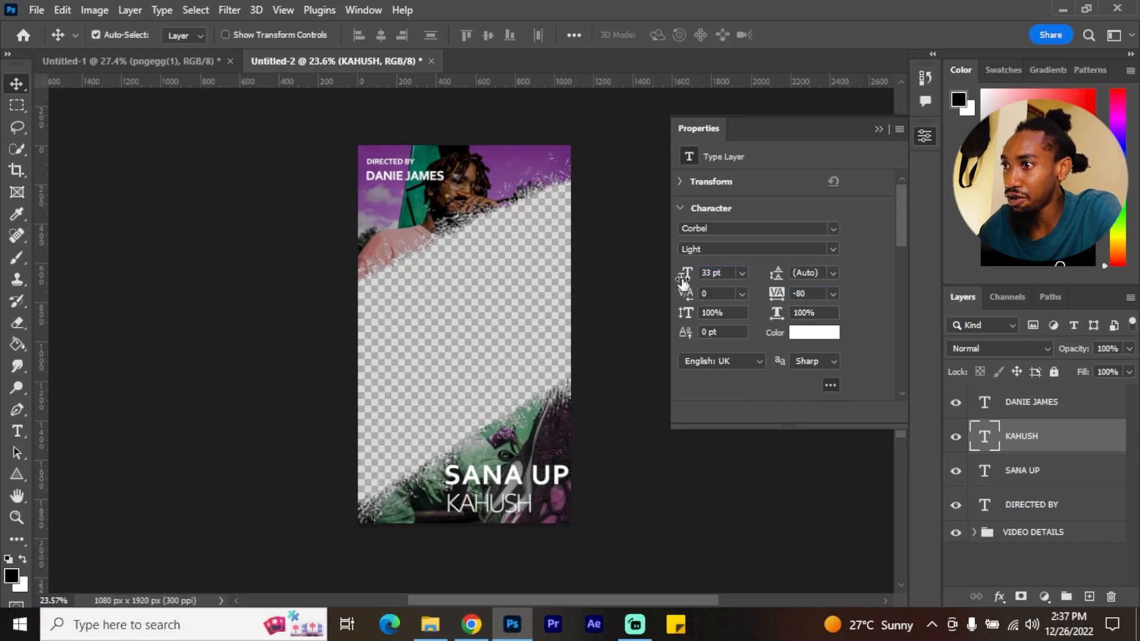
Enlarge the SANA UP title to 38 pt and move the artist name right to line up under the title's right end
{"action": "left_click", "coordinate": [468, 475]}
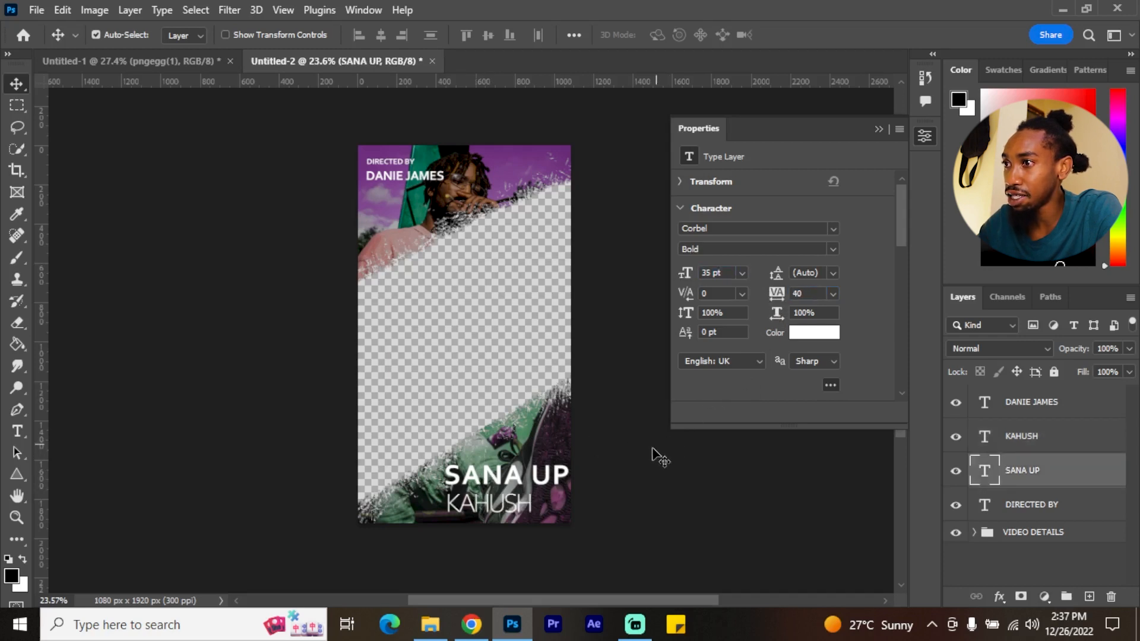
{"action": "left_click_drag", "start_coordinate": [527, 475], "coordinate": [524, 475]}
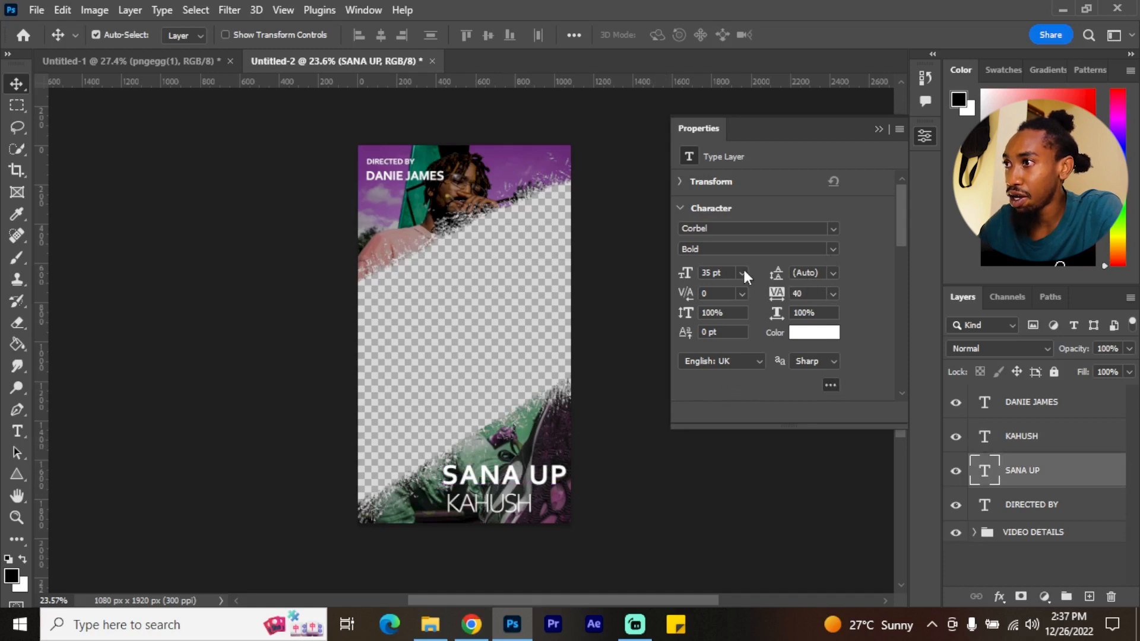
{"action": "left_click_drag", "start_coordinate": [686, 275], "coordinate": [688, 278]}
{"action": "left_click_drag", "start_coordinate": [508, 506], "coordinate": [537, 508]}
{"action": "left_click", "coordinate": [543, 475]}
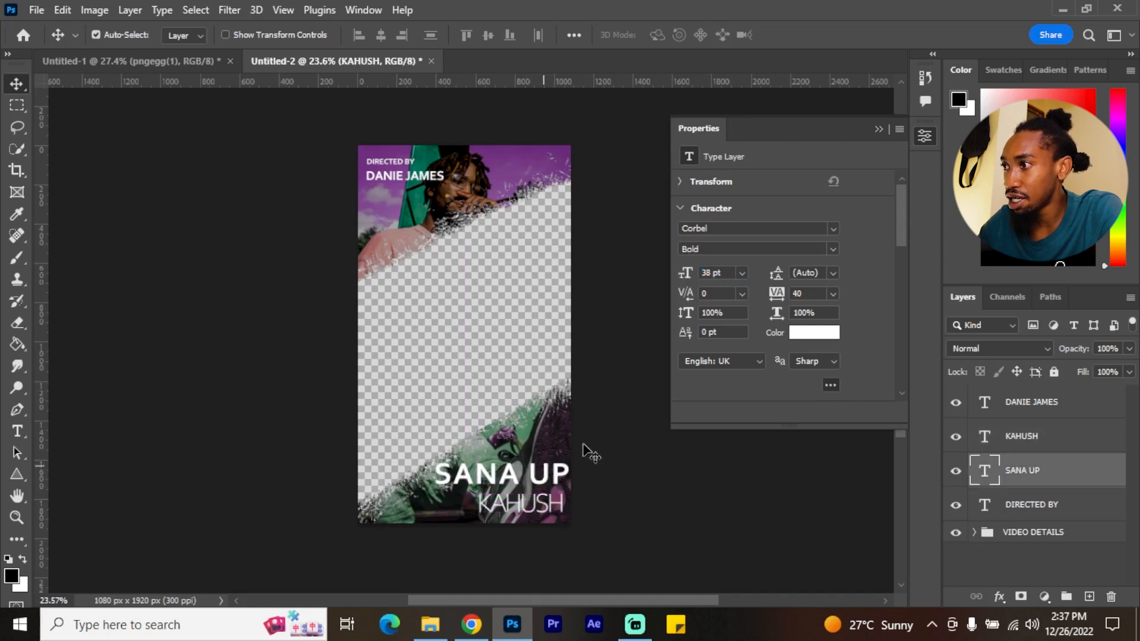
Apply an orange Color Overlay layer style to the SANA UP title
{"action": "double_click", "coordinate": [1100, 479]}
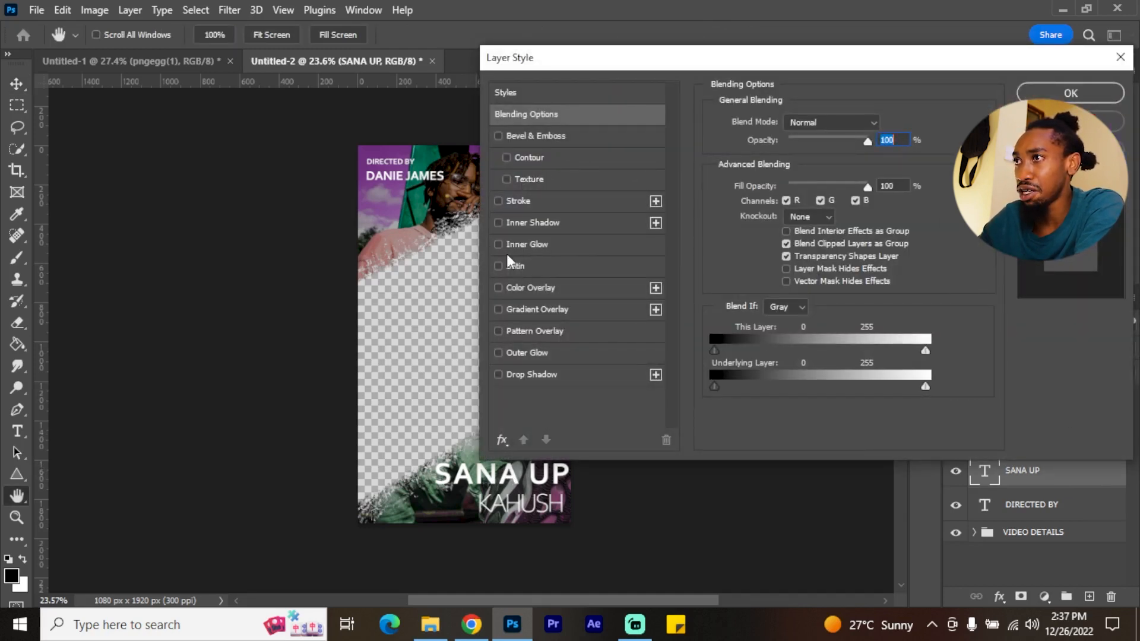
{"action": "left_click_drag", "start_coordinate": [602, 55], "coordinate": [771, 59]}
{"action": "left_click", "coordinate": [668, 291]}
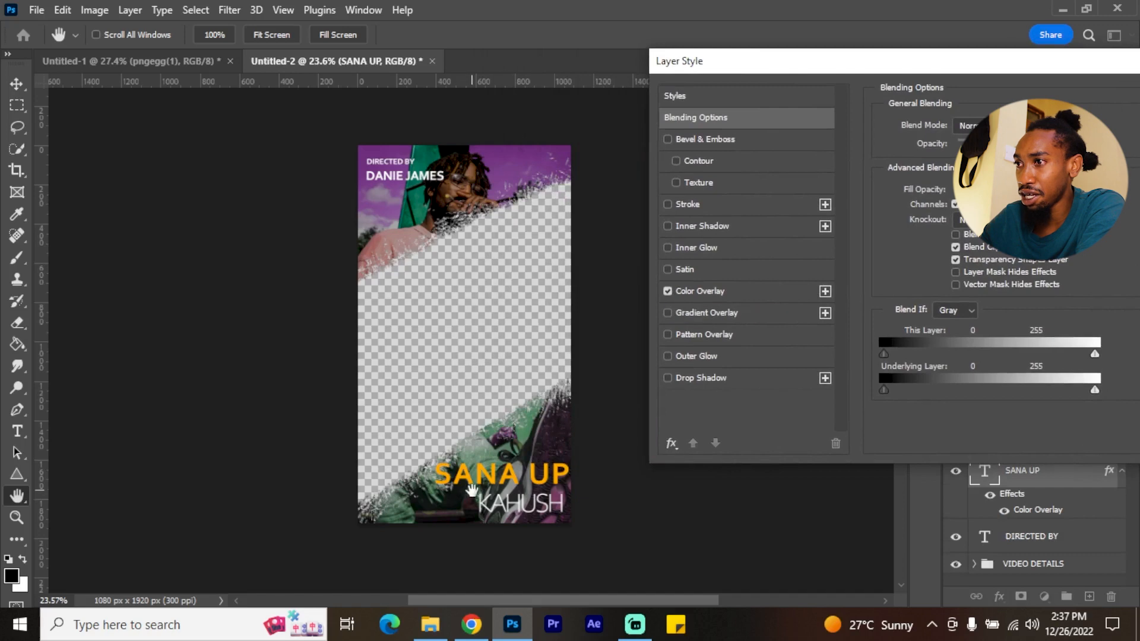
{"action": "left_click", "coordinate": [743, 292]}
{"action": "left_click_drag", "start_coordinate": [1014, 67], "coordinate": [759, 127]}
{"action": "left_click", "coordinate": [938, 152]}
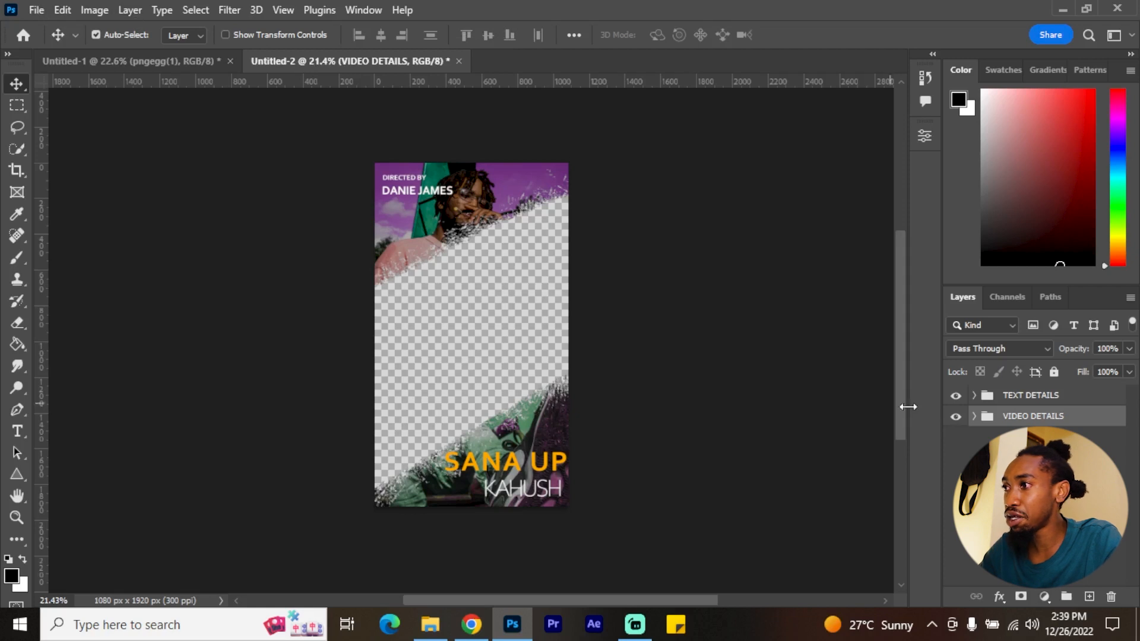
Deselect all layers and export the layout to the Downloads folder as a PNG named Design 2
{"action": "left_click", "coordinate": [980, 457]}
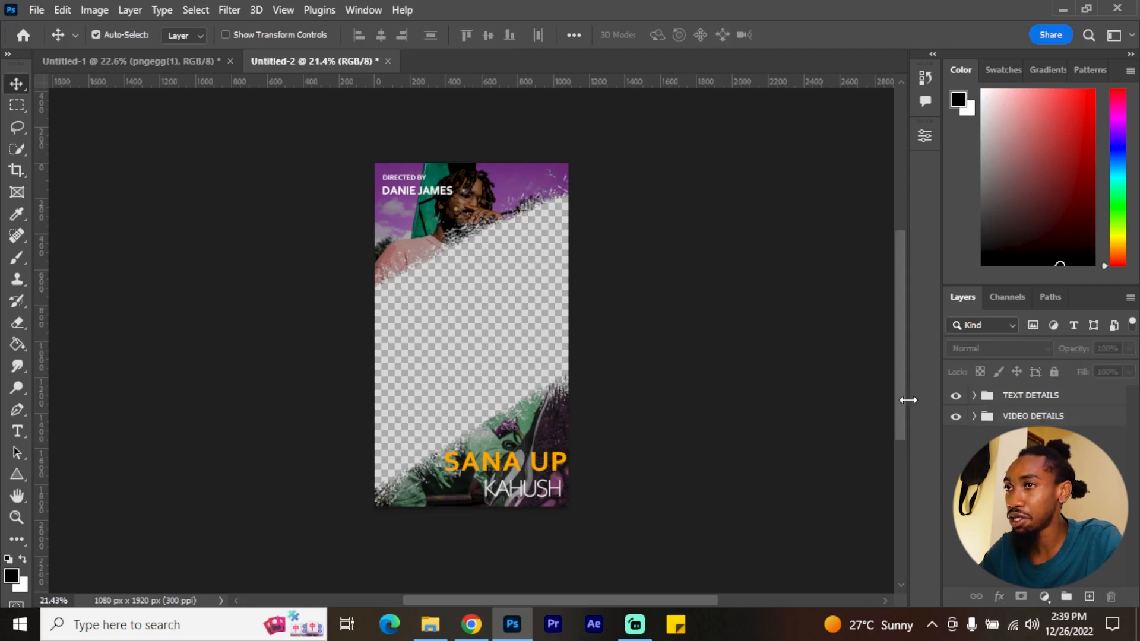
{"action": "left_click", "coordinate": [37, 10]}
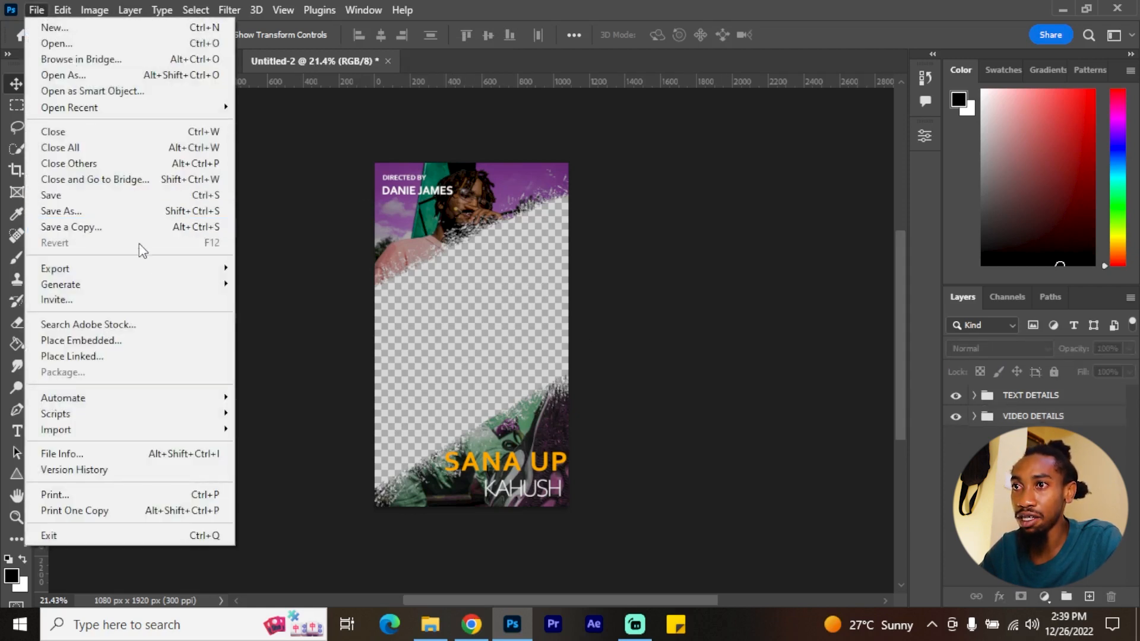
{"action": "mouse_move", "coordinate": [184, 270]}
{"action": "left_click", "coordinate": [314, 270]}
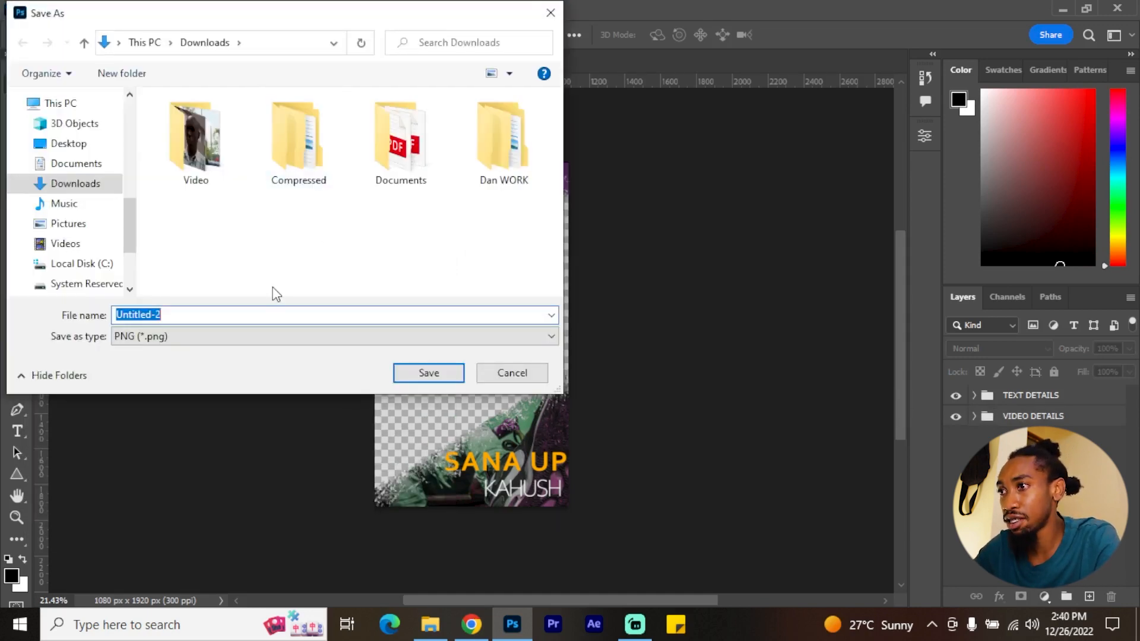
{"action": "type", "text": "Design 2"}
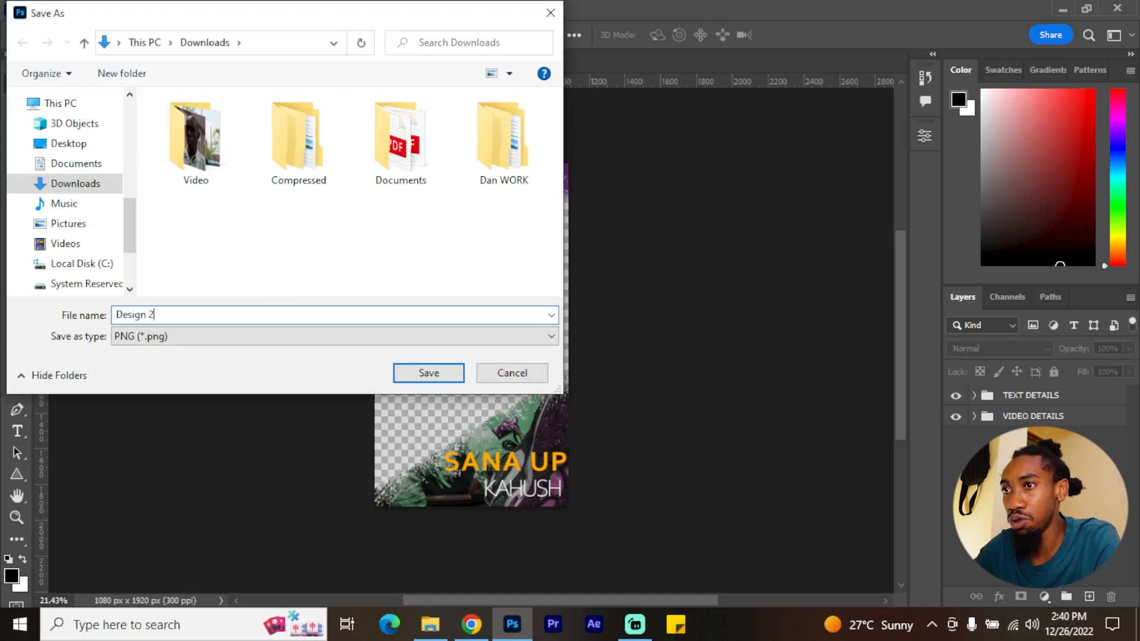
{"action": "key", "text": "Return"}
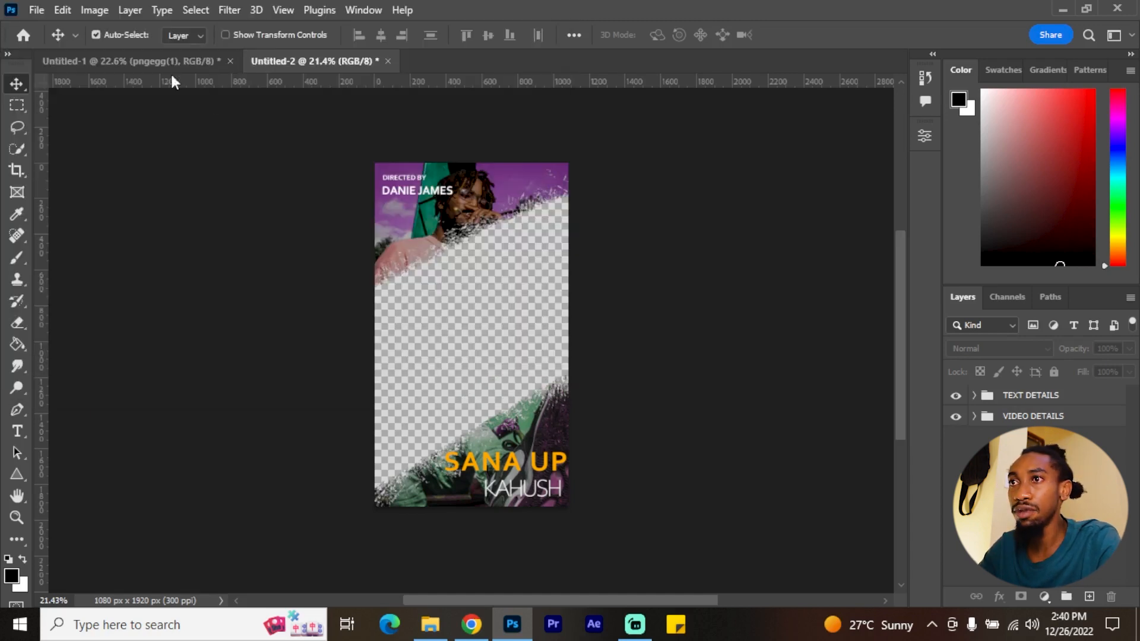
Export the first layout, THE MOST, to the Downloads folder as a PNG named Design 1
{"action": "left_click", "coordinate": [130, 59]}
{"action": "left_click", "coordinate": [31, 11]}
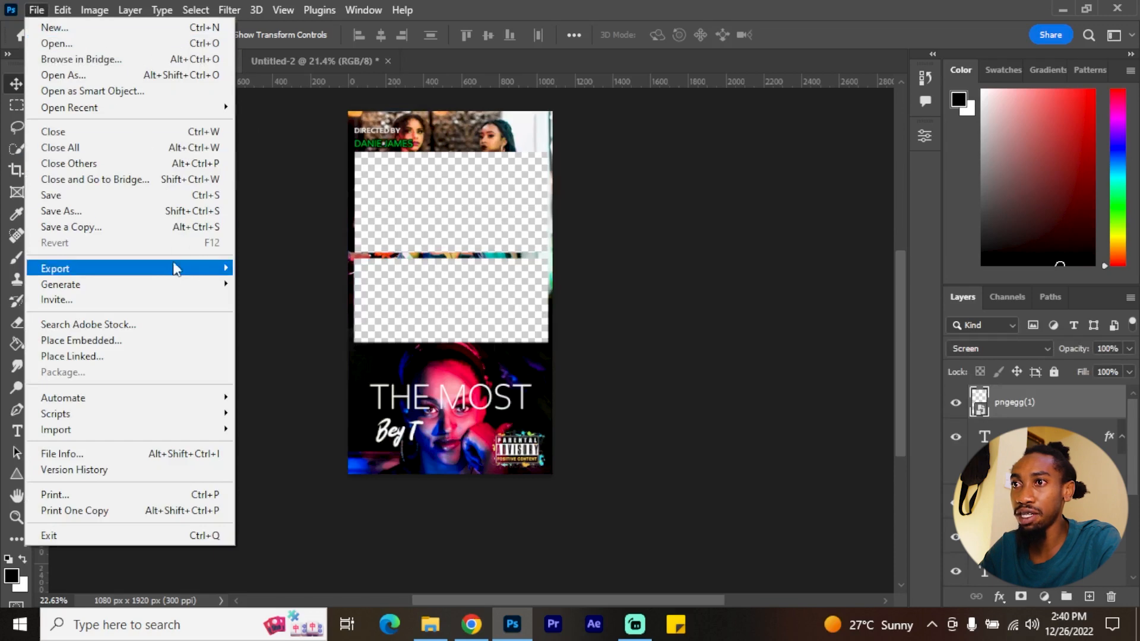
{"action": "mouse_move", "coordinate": [173, 265]}
{"action": "left_click", "coordinate": [264, 271]}
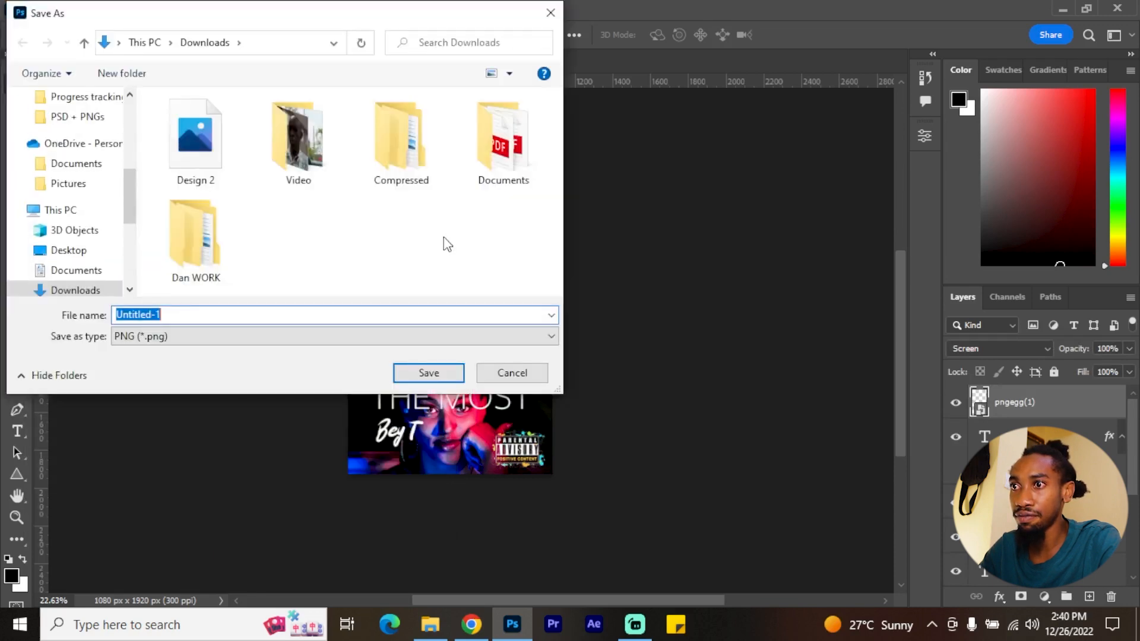
{"action": "type", "text": "Design 1"}
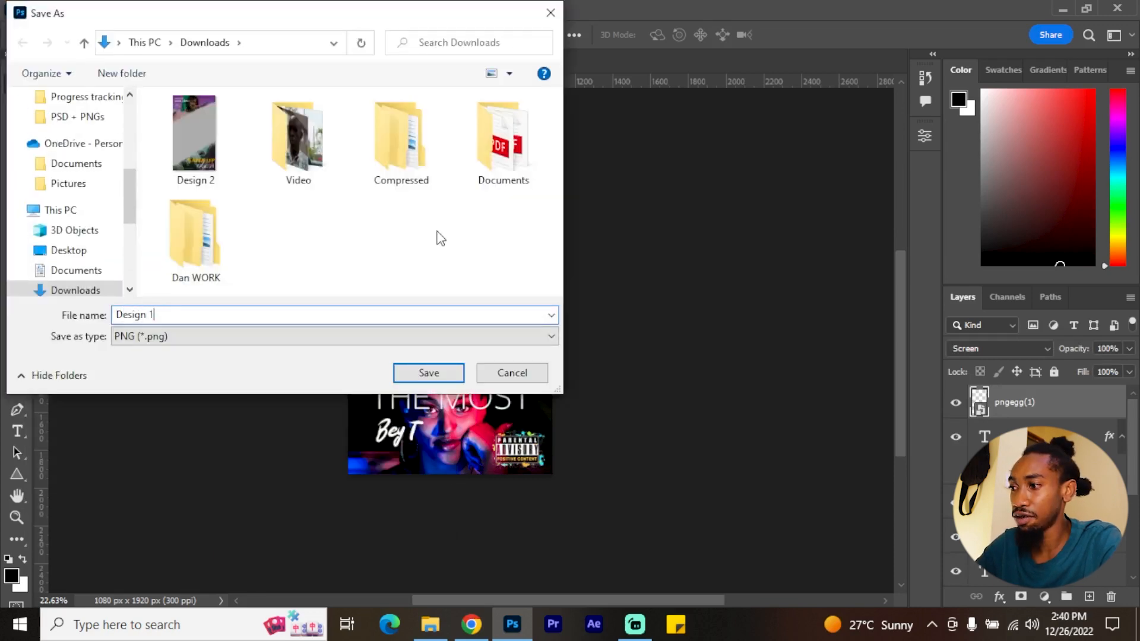
{"action": "key", "text": "Return"}
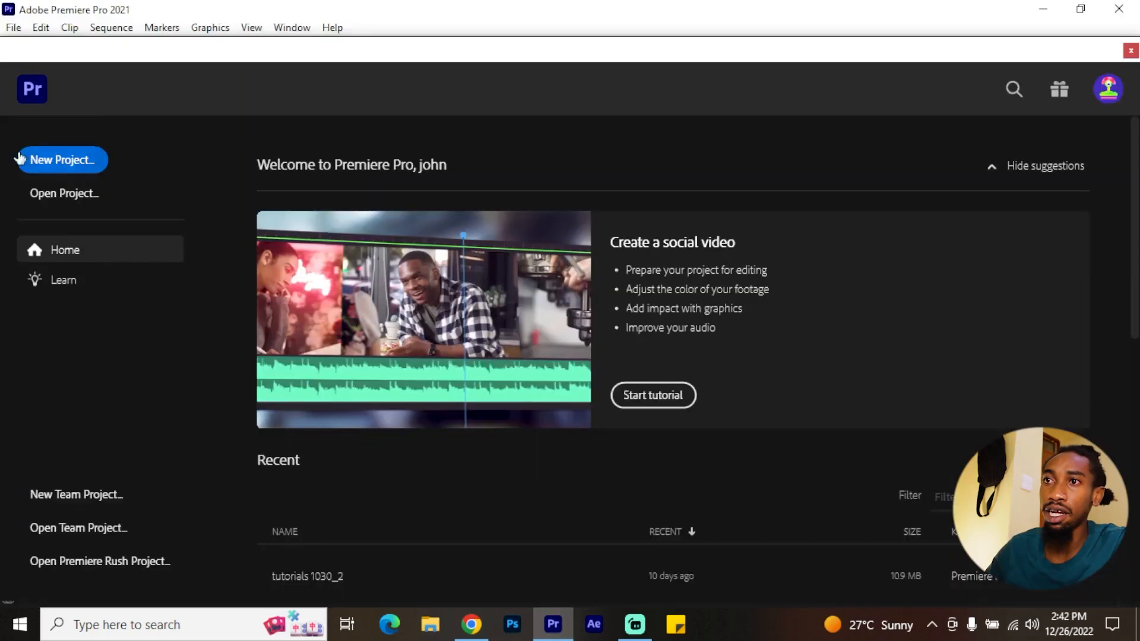
In Premiere Pro, create a new project named Titles
{"action": "left_click", "coordinate": [67, 162]}
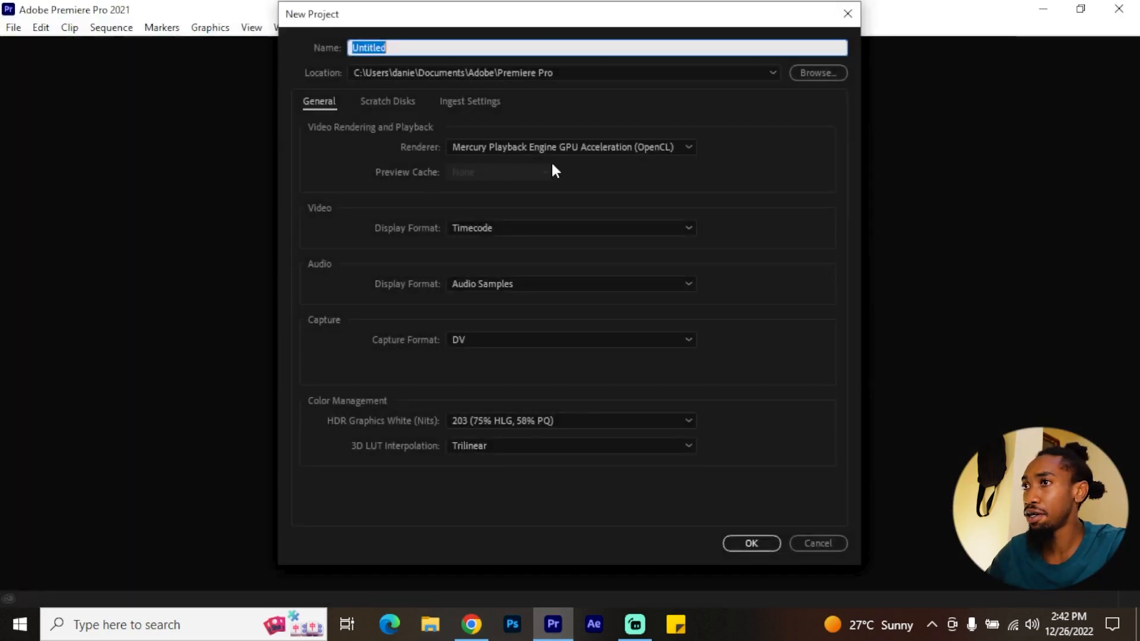
{"action": "type", "text": "Tit"}
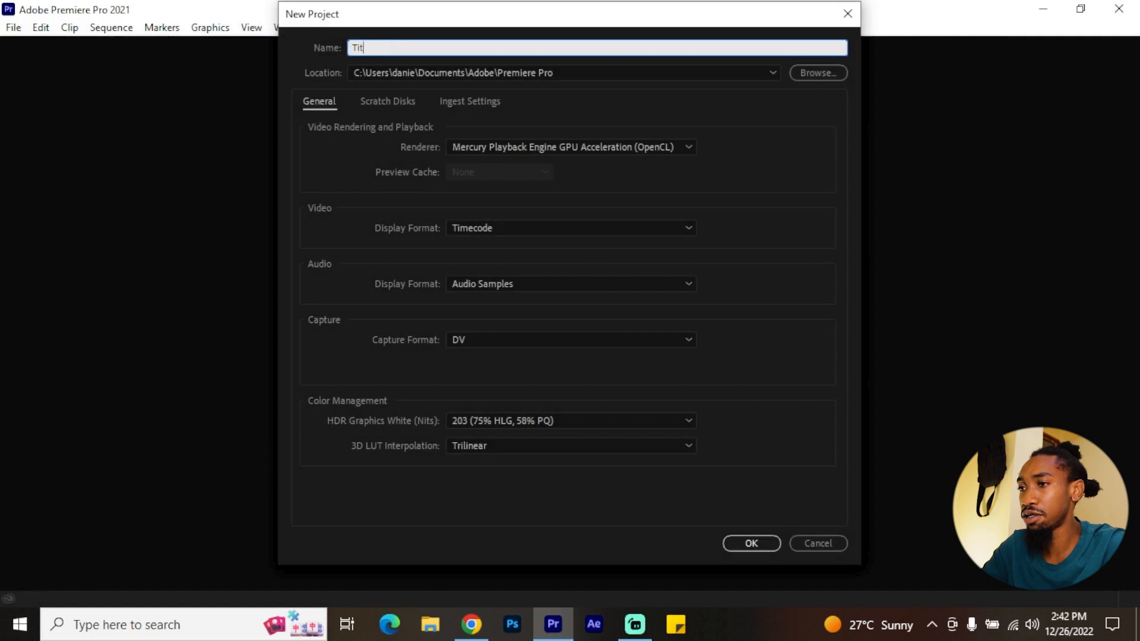
{"action": "key", "text": "Return"}
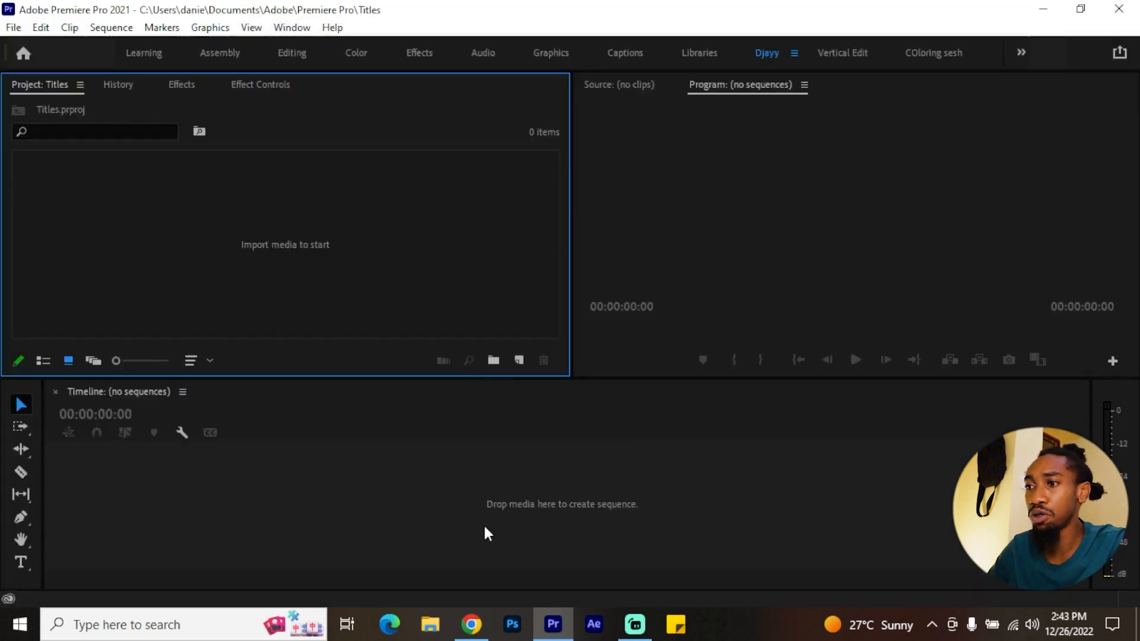
Import the Design 1 and Design 2 PNGs from the Downloads folder into the project
{"action": "left_click", "coordinate": [430, 623]}
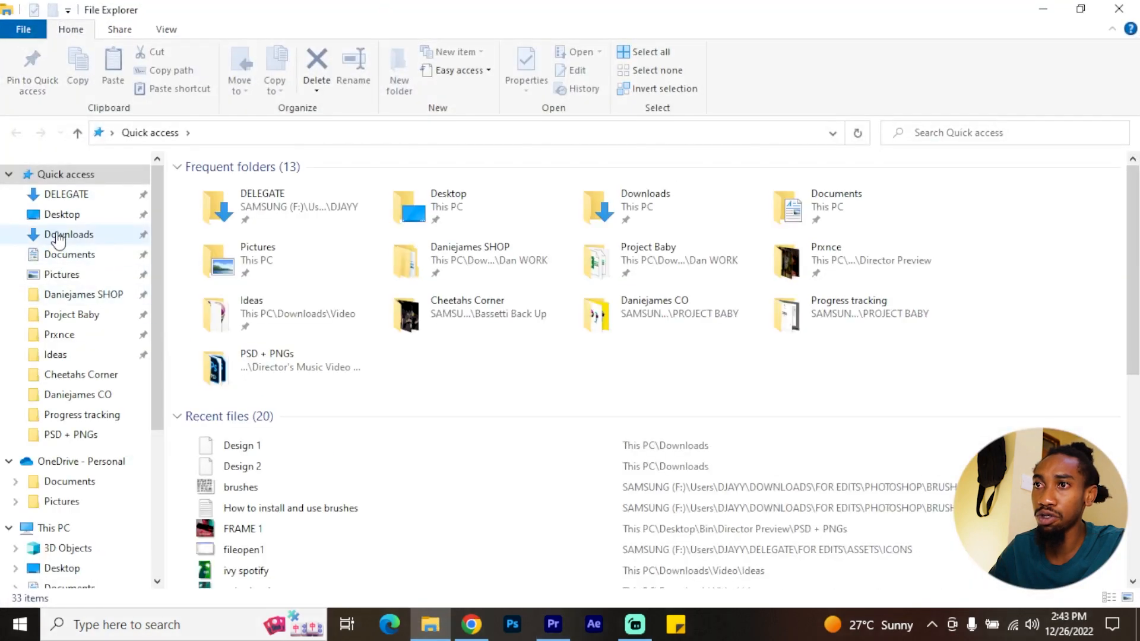
{"action": "left_click", "coordinate": [59, 234]}
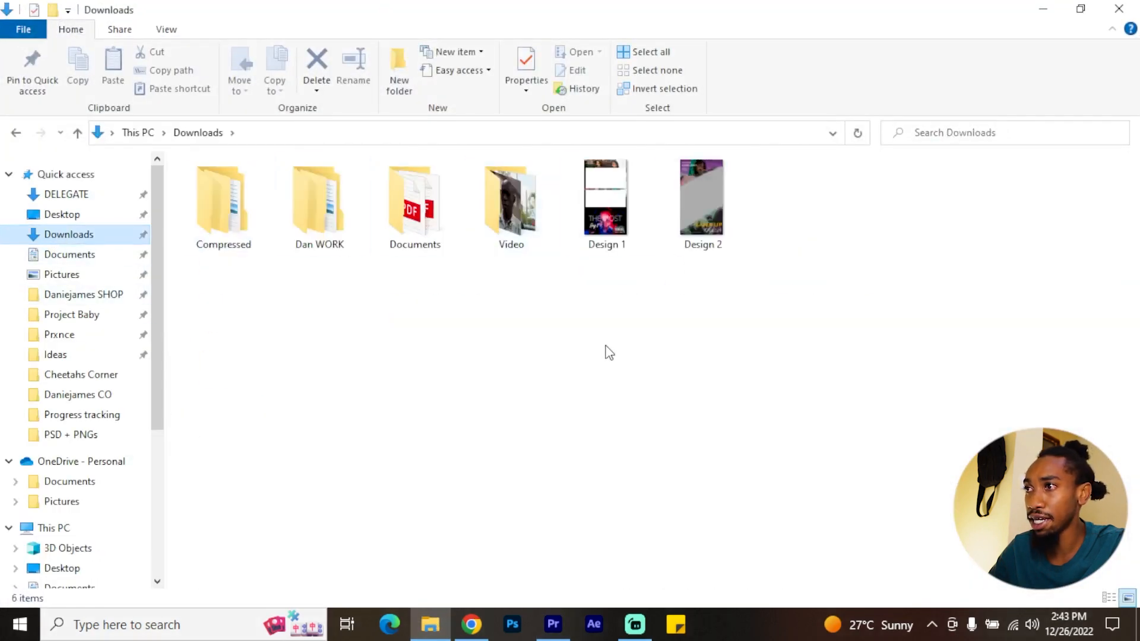
{"action": "left_click_drag", "start_coordinate": [609, 353], "coordinate": [701, 195]}
{"action": "left_click_drag", "start_coordinate": [700, 196], "coordinate": [266, 262]}
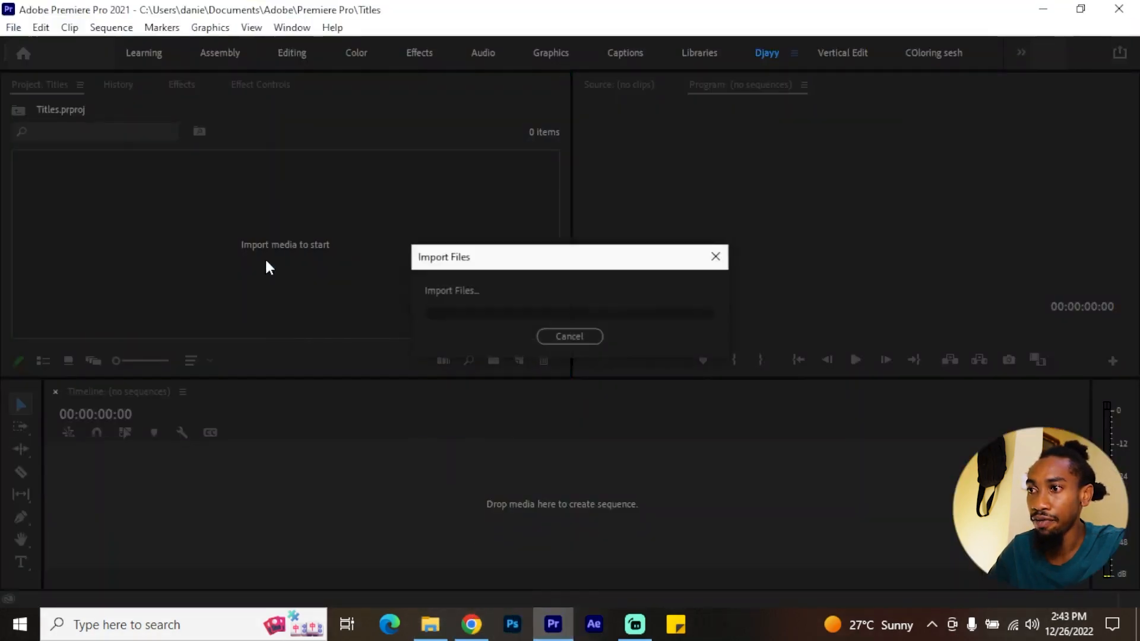
Import the two music videos from the Video folder inside Downloads into the project
{"action": "left_click", "coordinate": [430, 623]}
{"action": "double_click", "coordinate": [511, 205]}
{"action": "left_click_drag", "start_coordinate": [647, 309], "coordinate": [523, 220]}
{"action": "left_click_drag", "start_coordinate": [523, 220], "coordinate": [494, 193]}
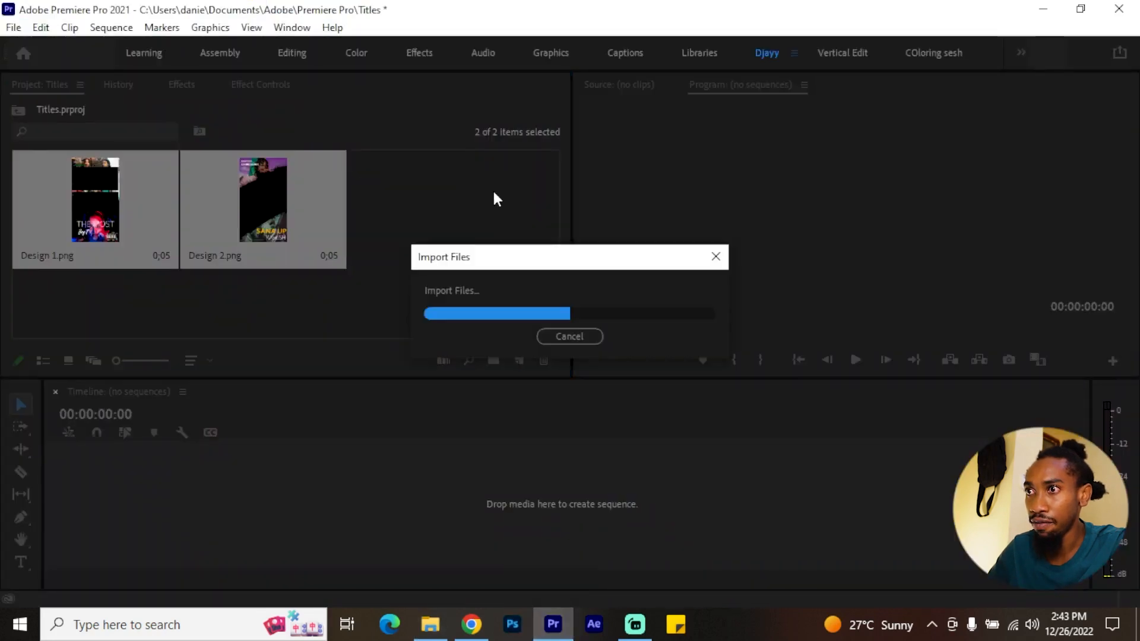
Create a sequence from Design 1.png and extend its clip to about 42 seconds
{"action": "left_click", "coordinate": [65, 180]}
{"action": "left_click_drag", "start_coordinate": [66, 181], "coordinate": [109, 496]}
{"action": "left_click_drag", "start_coordinate": [247, 431], "coordinate": [272, 430]}
{"action": "key", "text": "minus"}
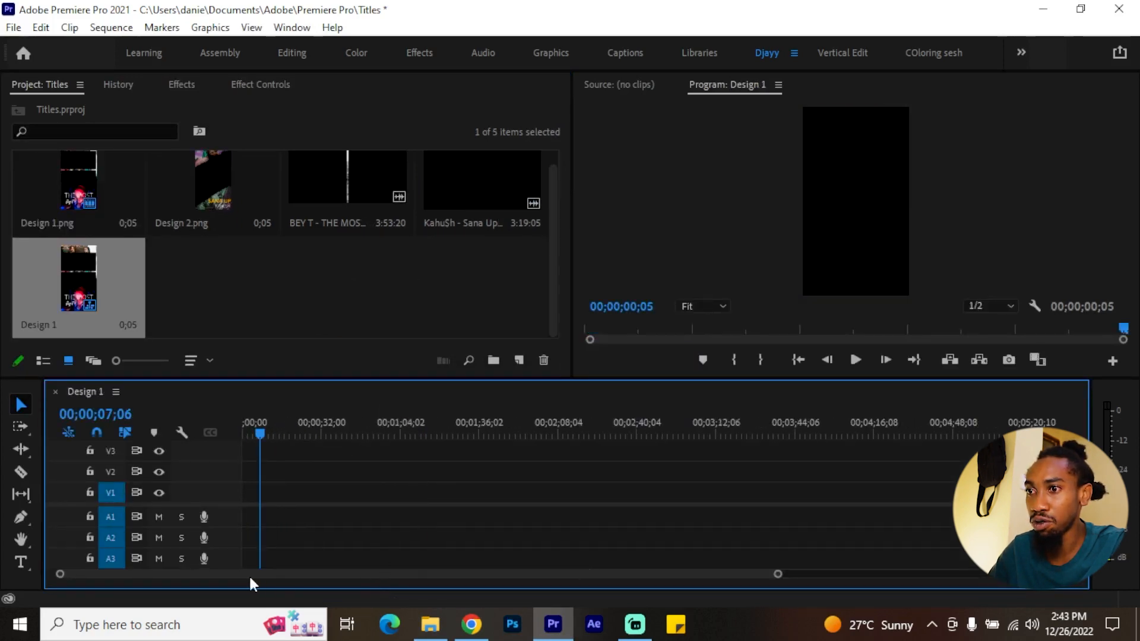
{"action": "left_click_drag", "start_coordinate": [781, 575], "coordinate": [501, 584]}
{"action": "left_click_drag", "start_coordinate": [248, 493], "coordinate": [784, 506]}
{"action": "left_click_drag", "start_coordinate": [189, 576], "coordinate": [462, 587]}
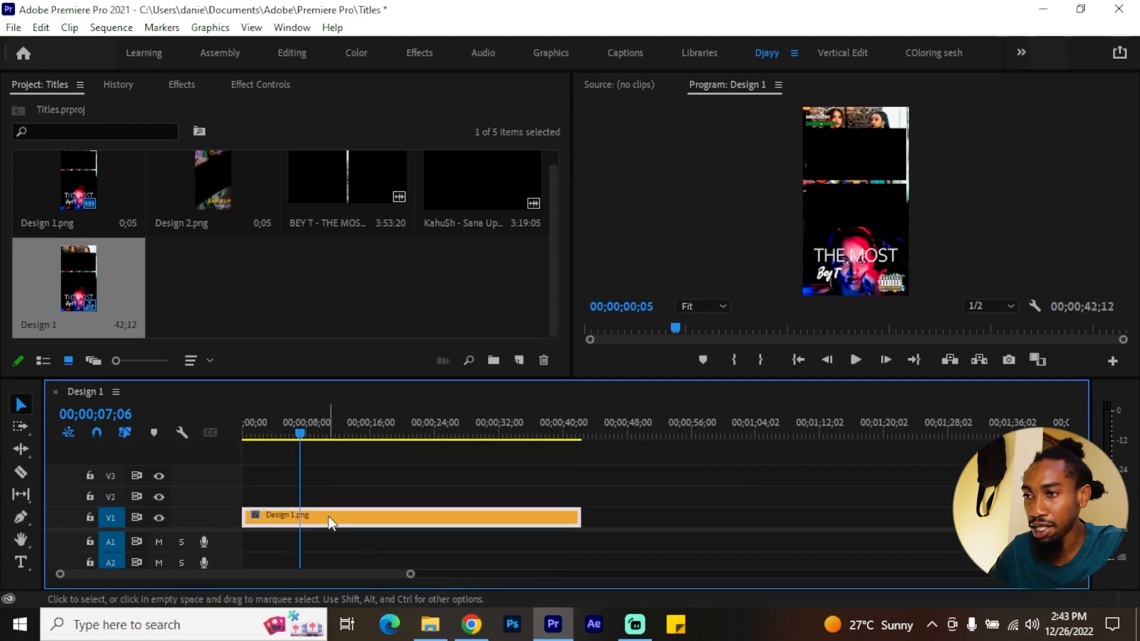
Raise the Design 1 clip to track V2 and place a marked section of the BEY T - THE MOST video under it on V1
{"action": "left_click_drag", "start_coordinate": [329, 515], "coordinate": [330, 496]}
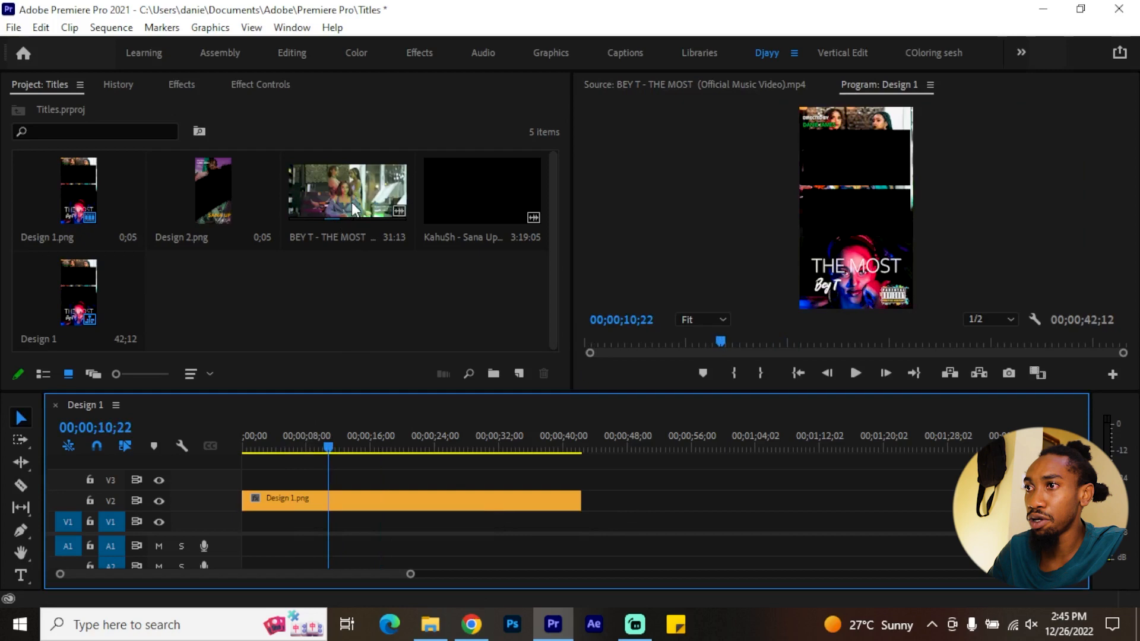
{"action": "double_click", "coordinate": [352, 204]}
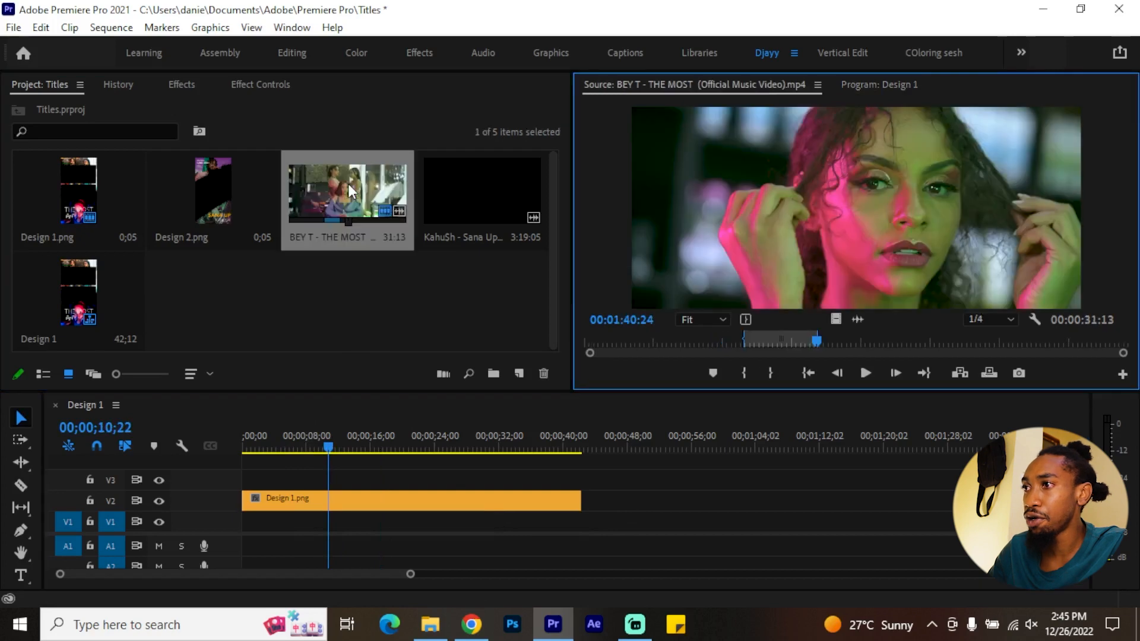
{"action": "left_click_drag", "start_coordinate": [695, 341], "coordinate": [253, 522]}
{"action": "key", "text": "o"}
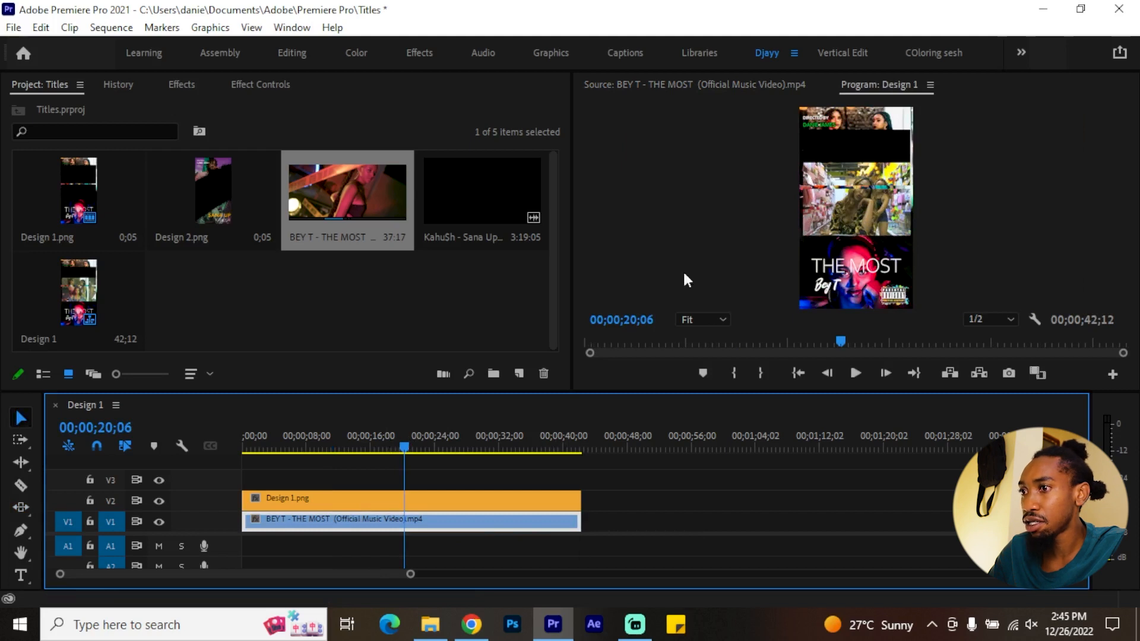
Set the BEY T video clip's vertical position to 715 and scale to 138, and preview the sequence from the start
{"action": "left_click", "coordinate": [244, 88]}
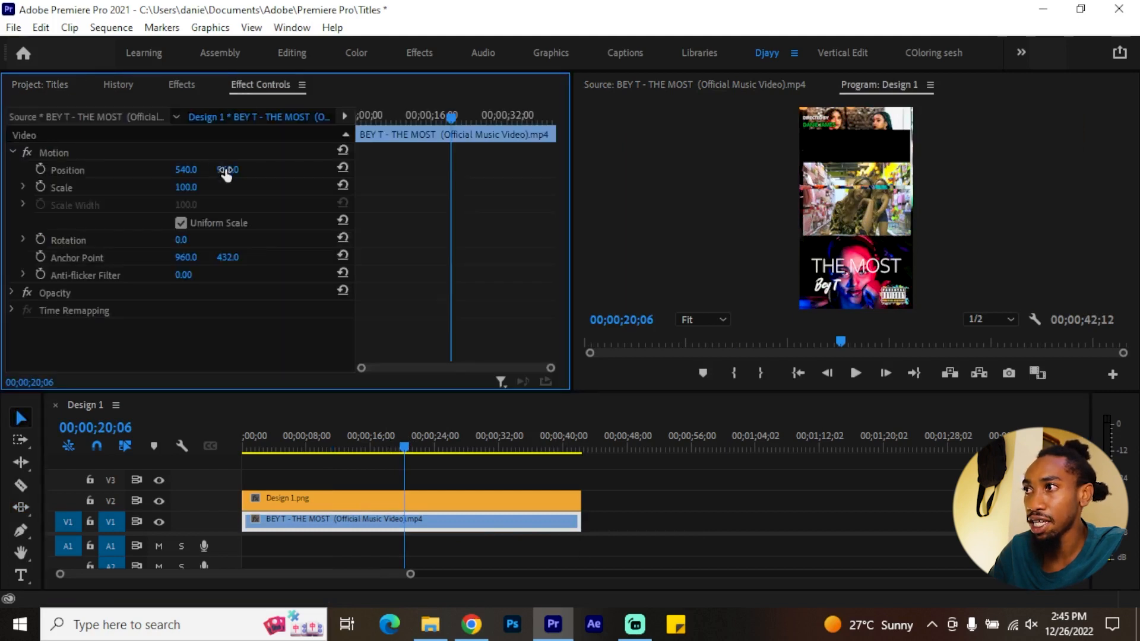
{"action": "left_click_drag", "start_coordinate": [227, 169], "coordinate": [113, 169]}
{"action": "left_click_drag", "start_coordinate": [178, 186], "coordinate": [211, 187]}
{"action": "left_click_drag", "start_coordinate": [405, 446], "coordinate": [241, 435]}
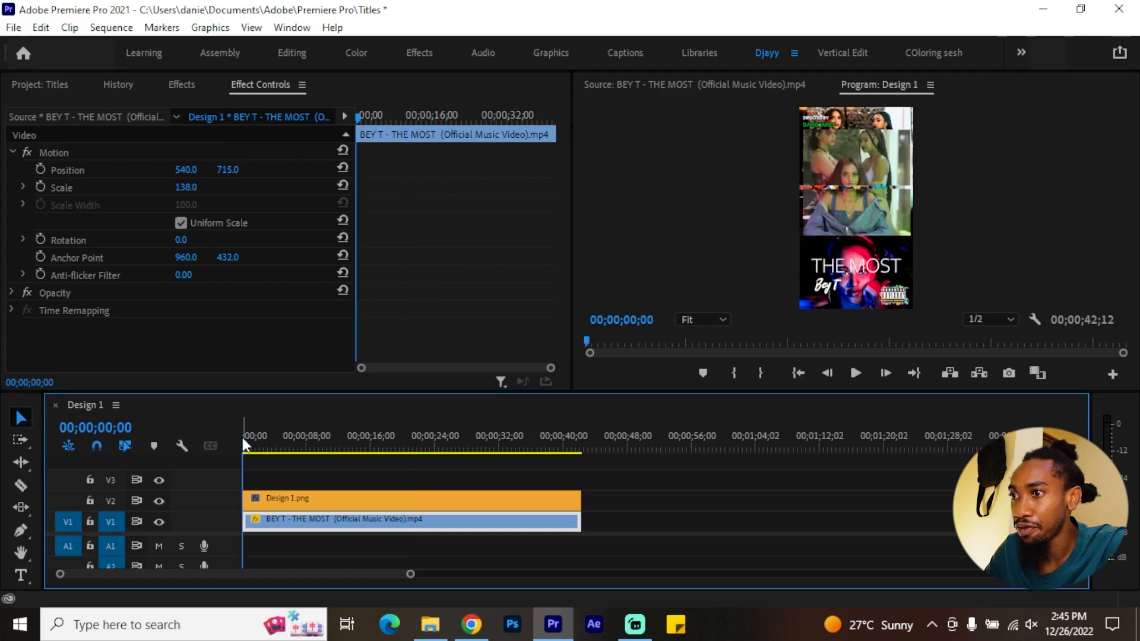
{"action": "key", "text": "space"}
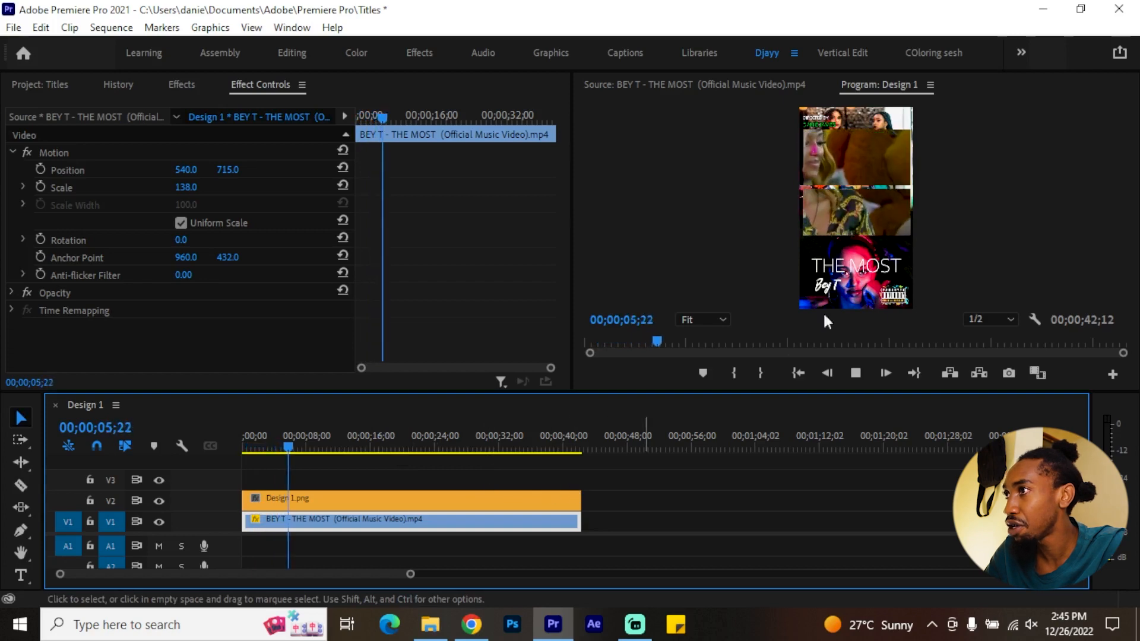
{"action": "double_click", "coordinate": [881, 81]}
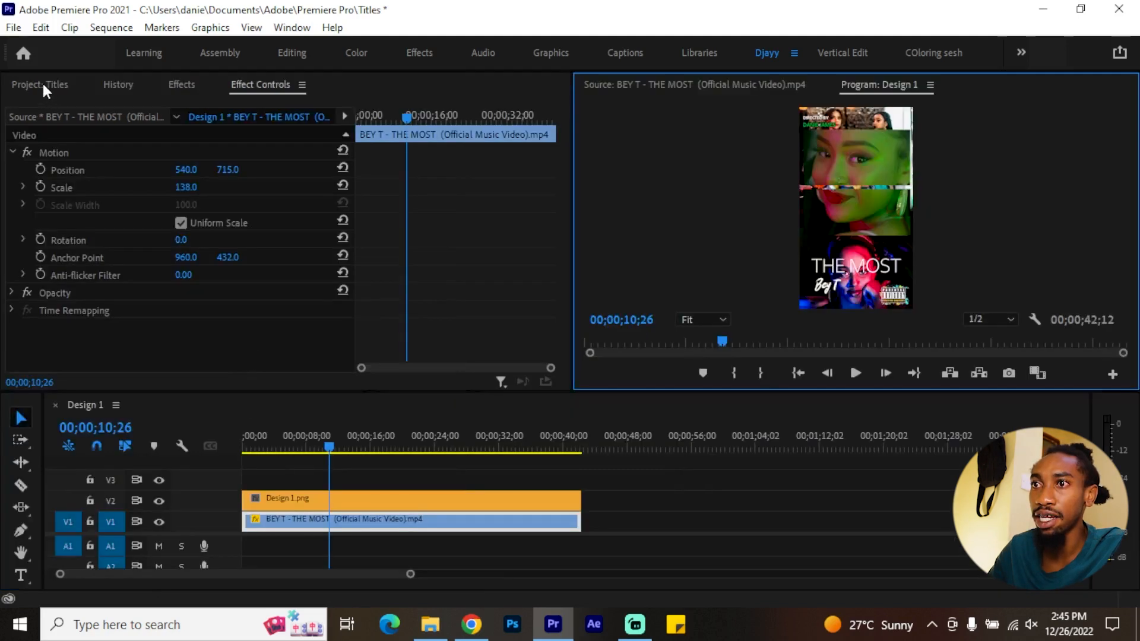
Create a second sequence from Design 2.png and extend its clip to about 33 seconds
{"action": "left_click", "coordinate": [45, 87]}
{"action": "left_click", "coordinate": [248, 234]}
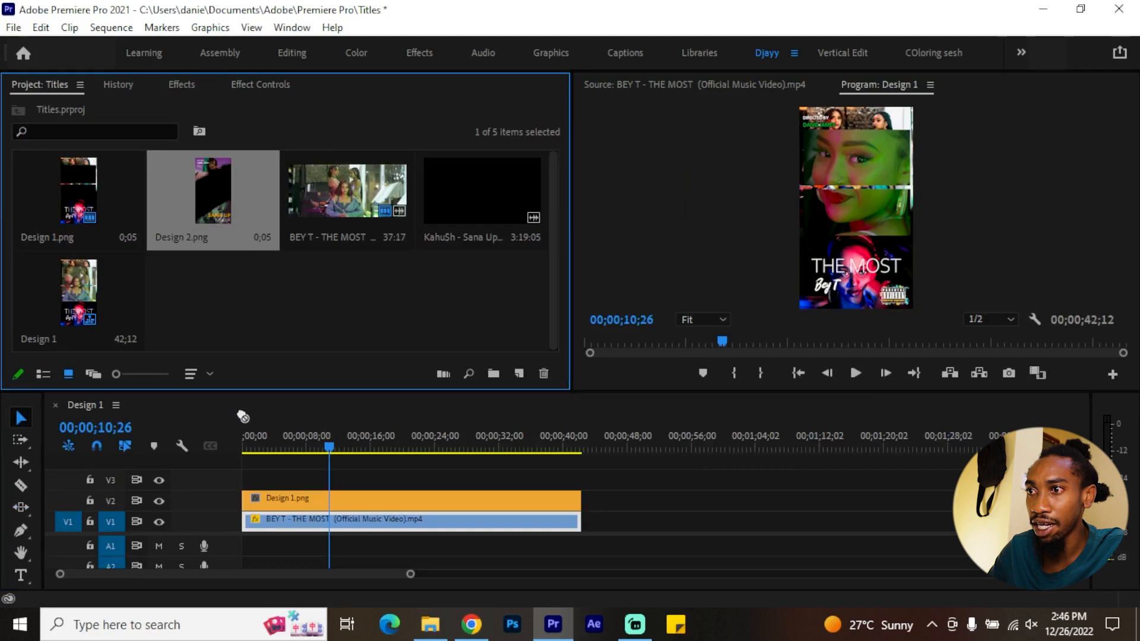
{"action": "left_click", "coordinate": [520, 374]}
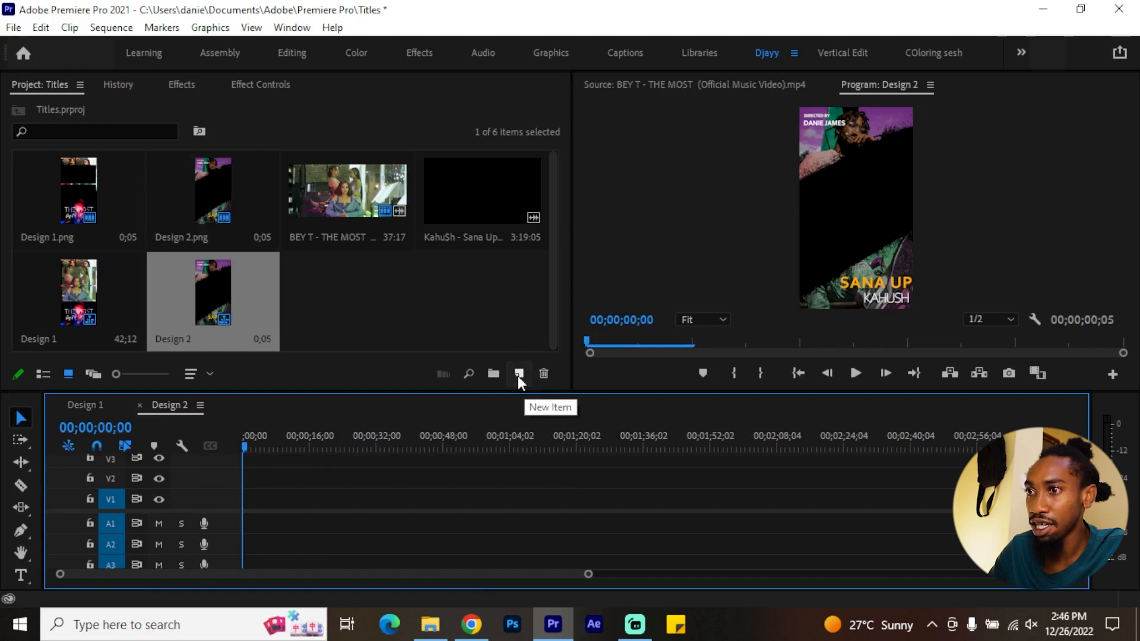
{"action": "left_click_drag", "start_coordinate": [588, 579], "coordinate": [126, 575]}
{"action": "left_click_drag", "start_coordinate": [269, 498], "coordinate": [766, 498]}
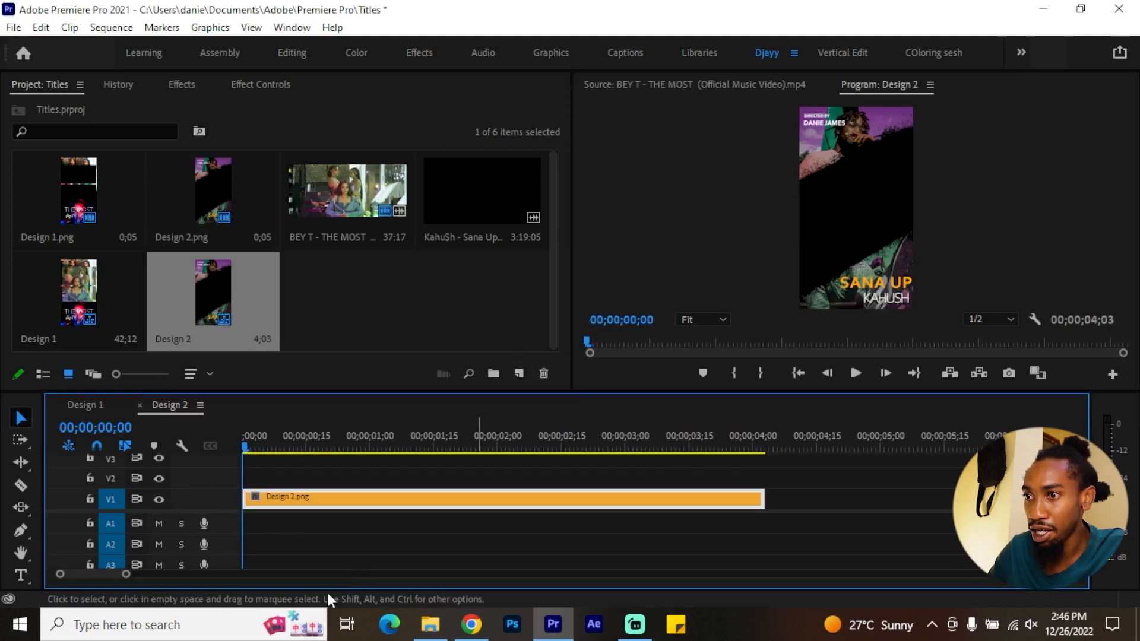
{"action": "left_click_drag", "start_coordinate": [126, 575], "coordinate": [533, 574]}
{"action": "left_click_drag", "start_coordinate": [262, 499], "coordinate": [407, 499]}
Mark a section of the Kahu$h - Sana Up! video and add it on track V1 after the Design 2 clip
{"action": "left_click", "coordinate": [272, 439]}
{"action": "left_click_drag", "start_coordinate": [272, 440], "coordinate": [292, 439]}
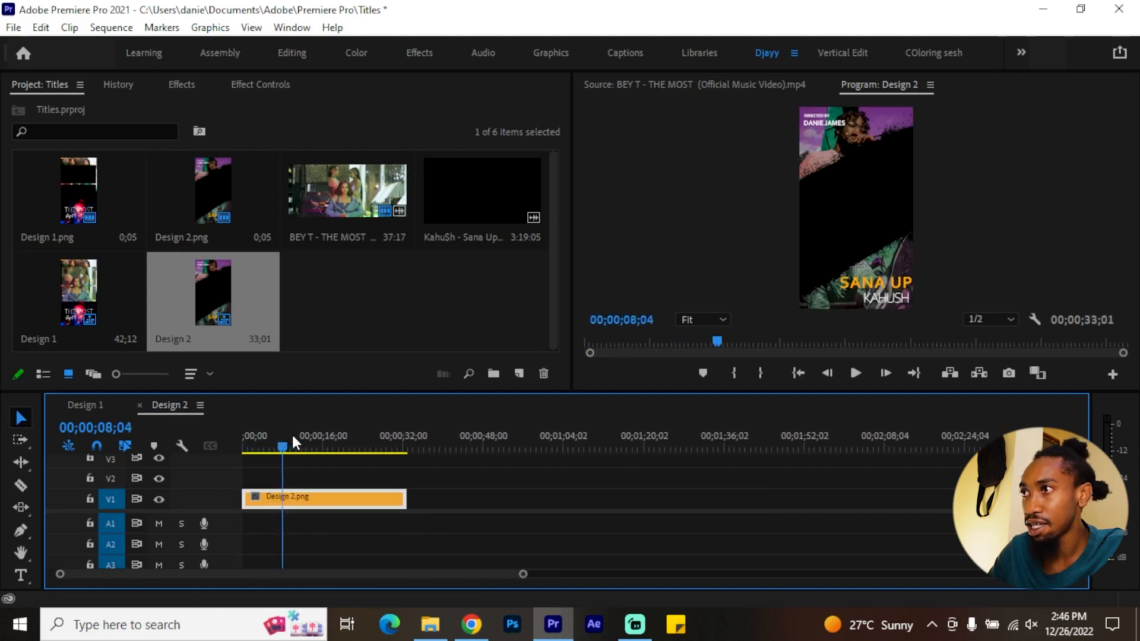
{"action": "double_click", "coordinate": [467, 160]}
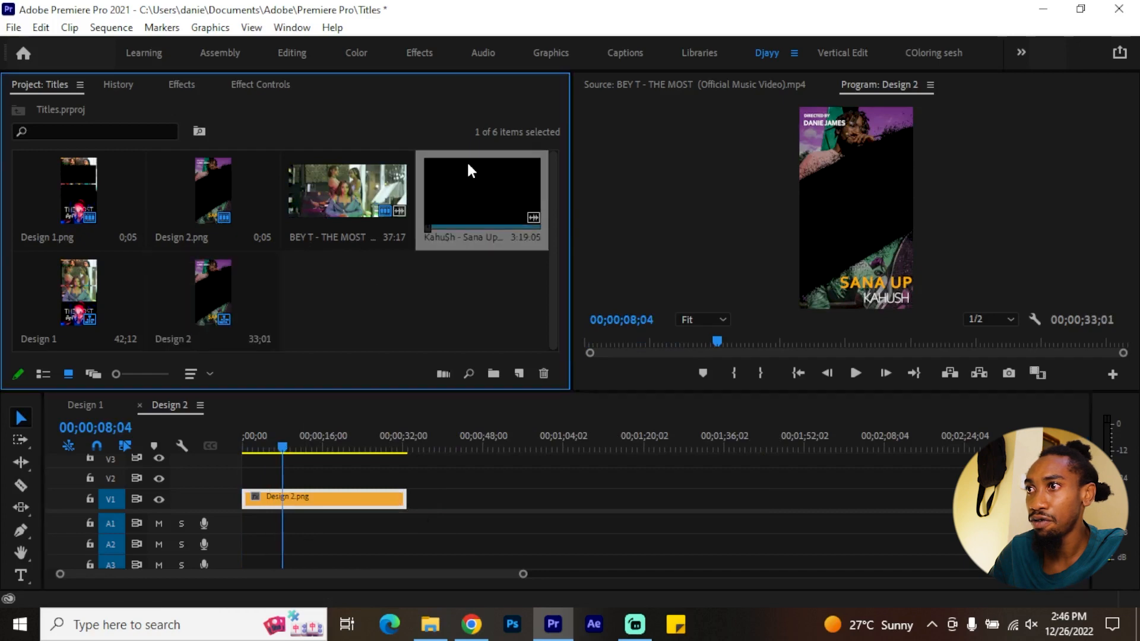
{"action": "left_click_drag", "start_coordinate": [818, 340], "coordinate": [428, 497]}
{"action": "key", "text": "o"}
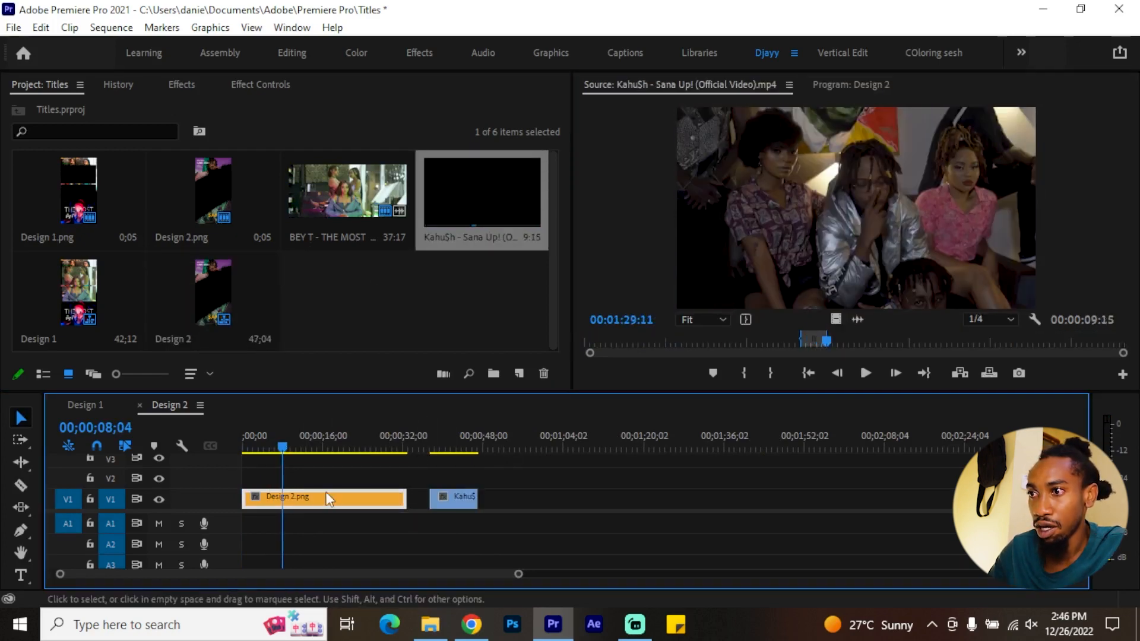
Move the Design 2 clip up to V2, fit the Sana Up! video beneath it, and extend the design to about 44 seconds
{"action": "left_click_drag", "start_coordinate": [326, 497], "coordinate": [326, 477]}
{"action": "left_click", "coordinate": [454, 501]}
{"action": "mouse_move", "coordinate": [454, 502]}
{"action": "left_mouse_down"}
{"action": "mouse_move", "coordinate": [267, 498]}
{"action": "mouse_move", "coordinate": [462, 498]}
{"action": "left_mouse_up"}
{"action": "left_click_drag", "start_coordinate": [396, 471], "coordinate": [463, 473]}
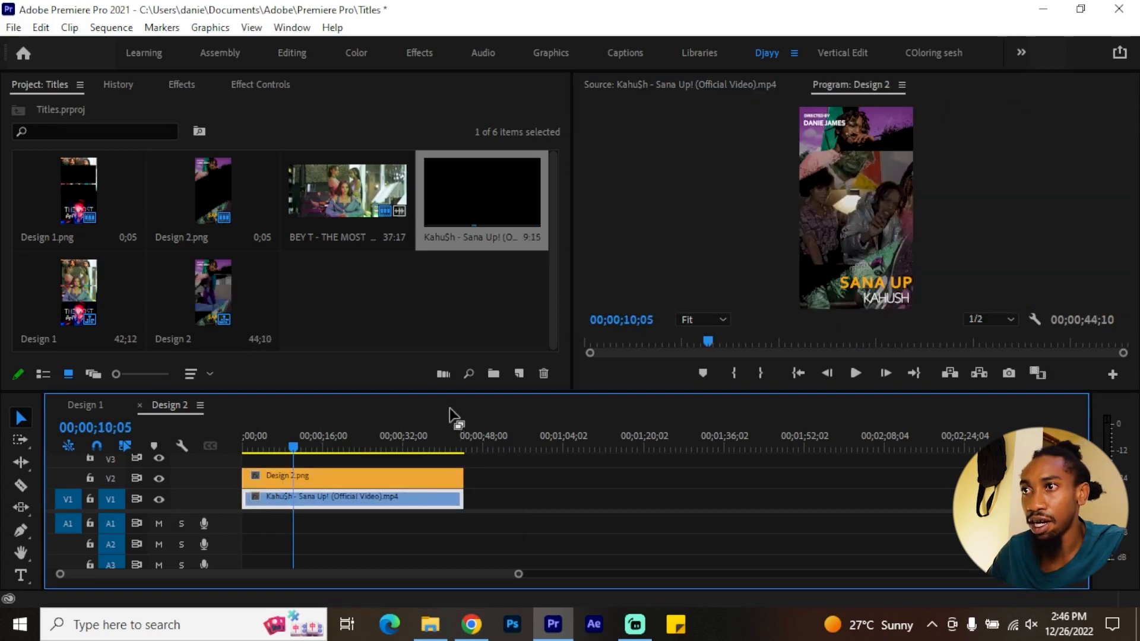
Scale the Sana Up! video clip to 166 and play the Design 2 sequence in an enlarged preview
{"action": "left_click", "coordinate": [181, 85]}
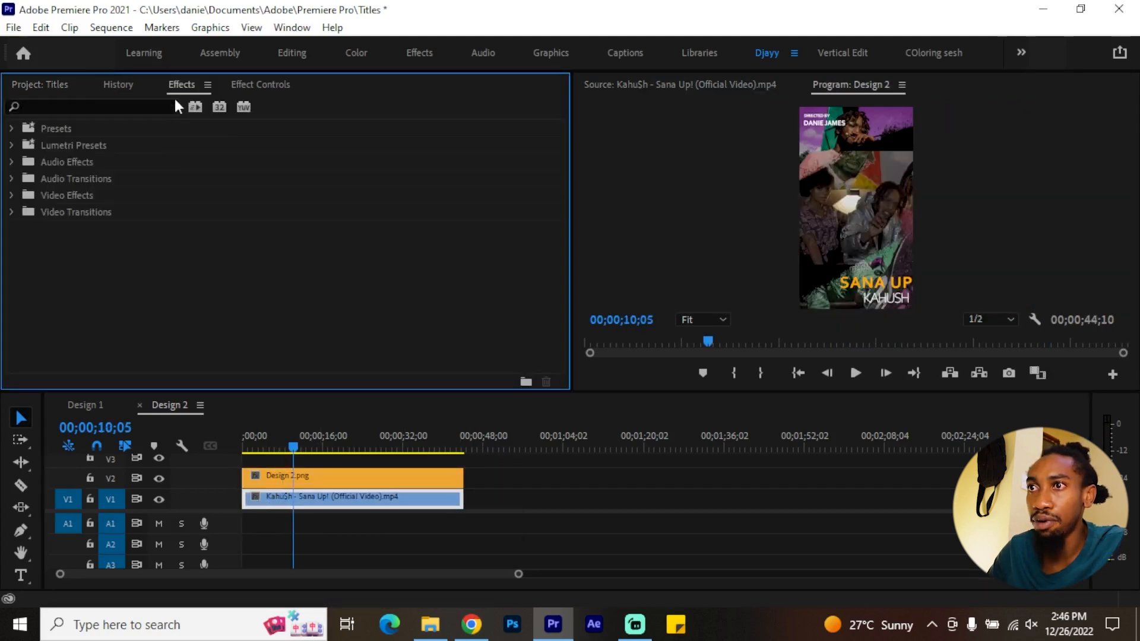
{"action": "left_click", "coordinate": [284, 79]}
{"action": "left_click_drag", "start_coordinate": [185, 187], "coordinate": [225, 187]}
{"action": "left_click_drag", "start_coordinate": [504, 391], "coordinate": [522, 432]}
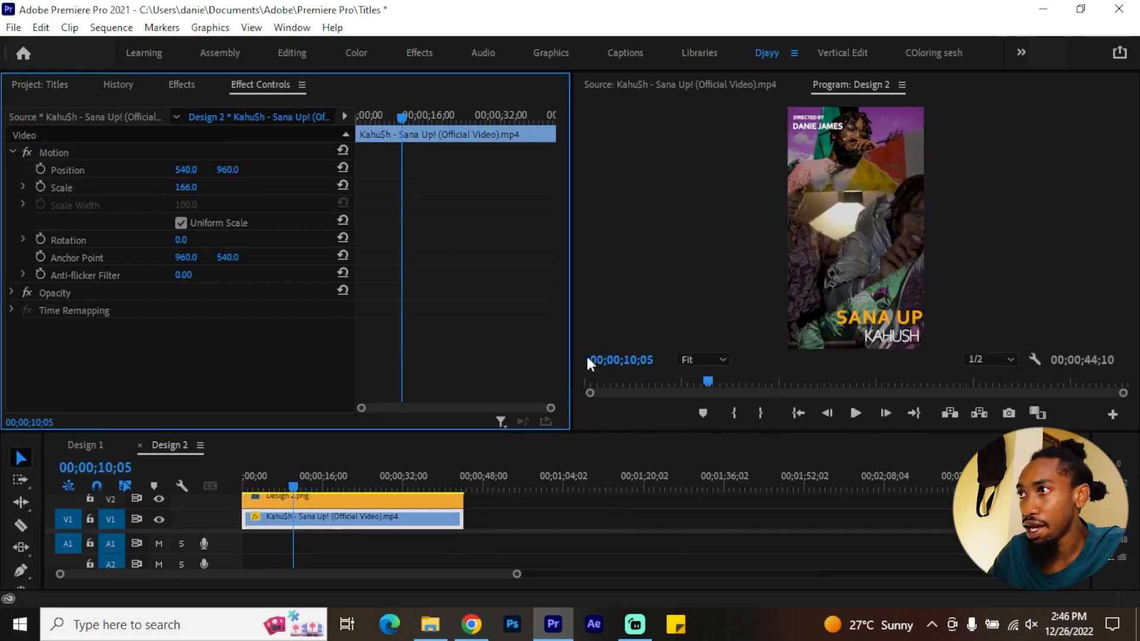
{"action": "double_click", "coordinate": [816, 85]}
{"action": "key", "text": "space"}
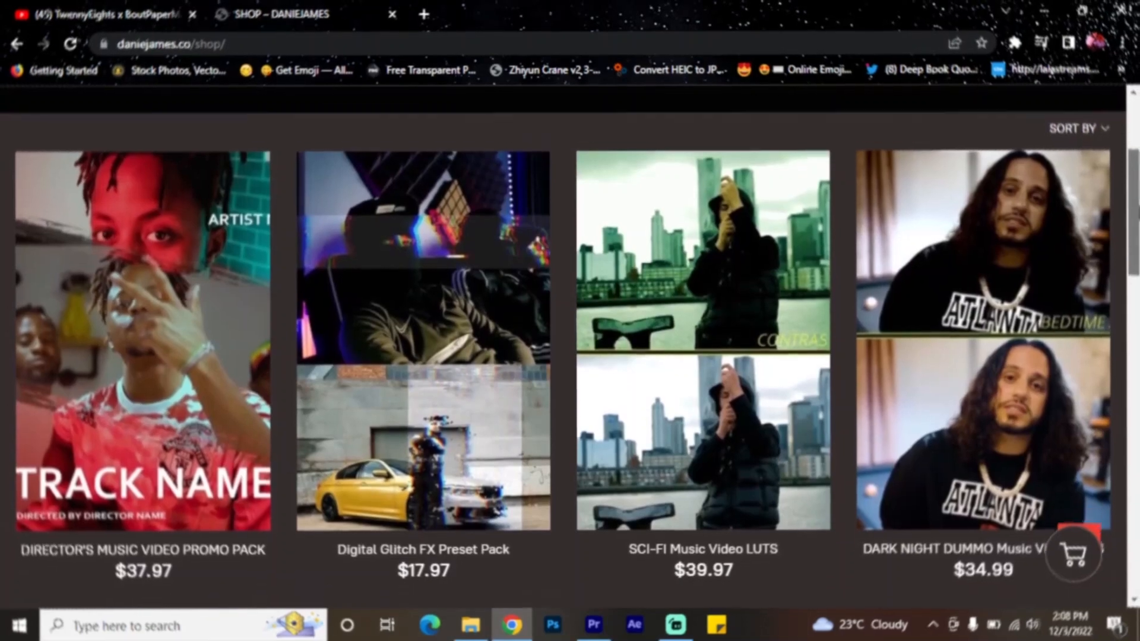
{"action": "scroll", "coordinate": [570, 345], "scroll_direction": "down", "scroll_amount": 7}
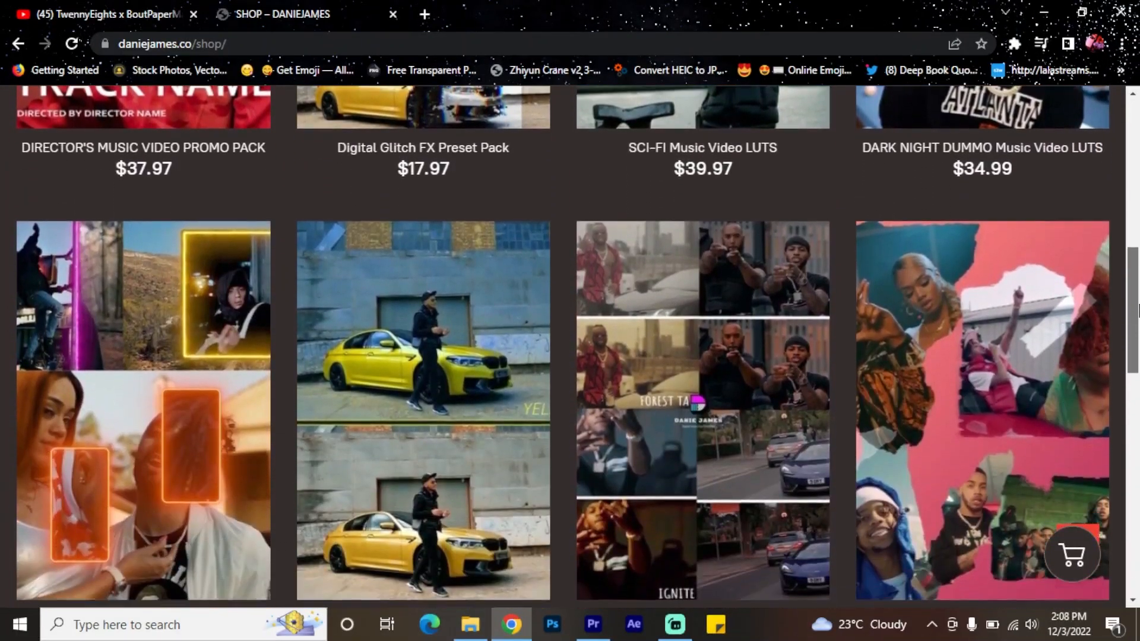
{"action": "left_click_drag", "start_coordinate": [1139, 310], "coordinate": [1135, 491]}
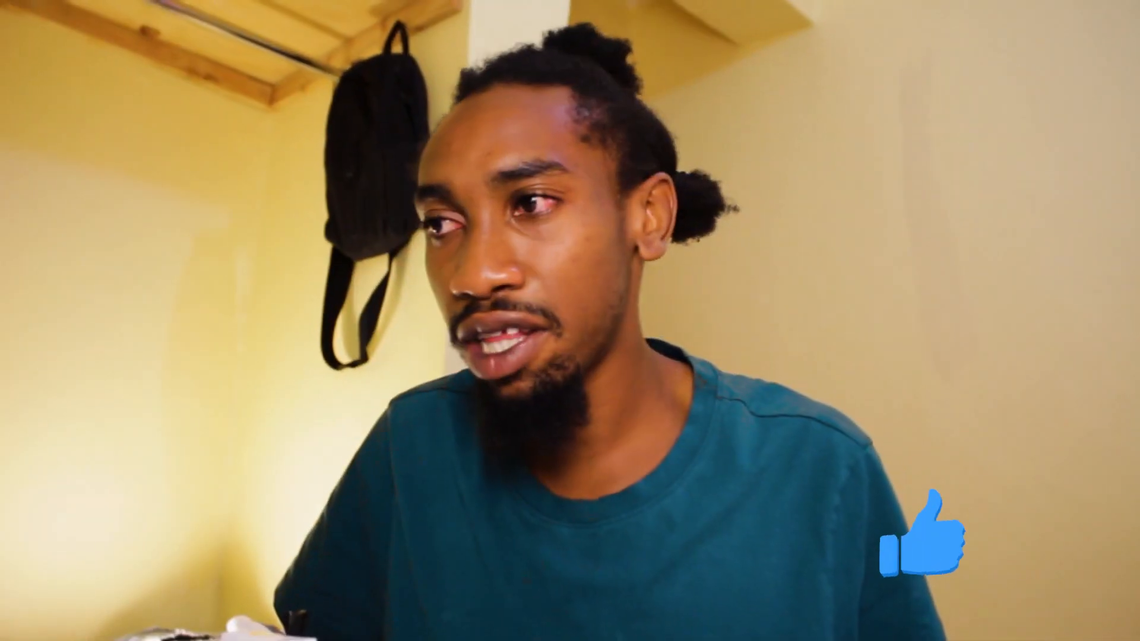